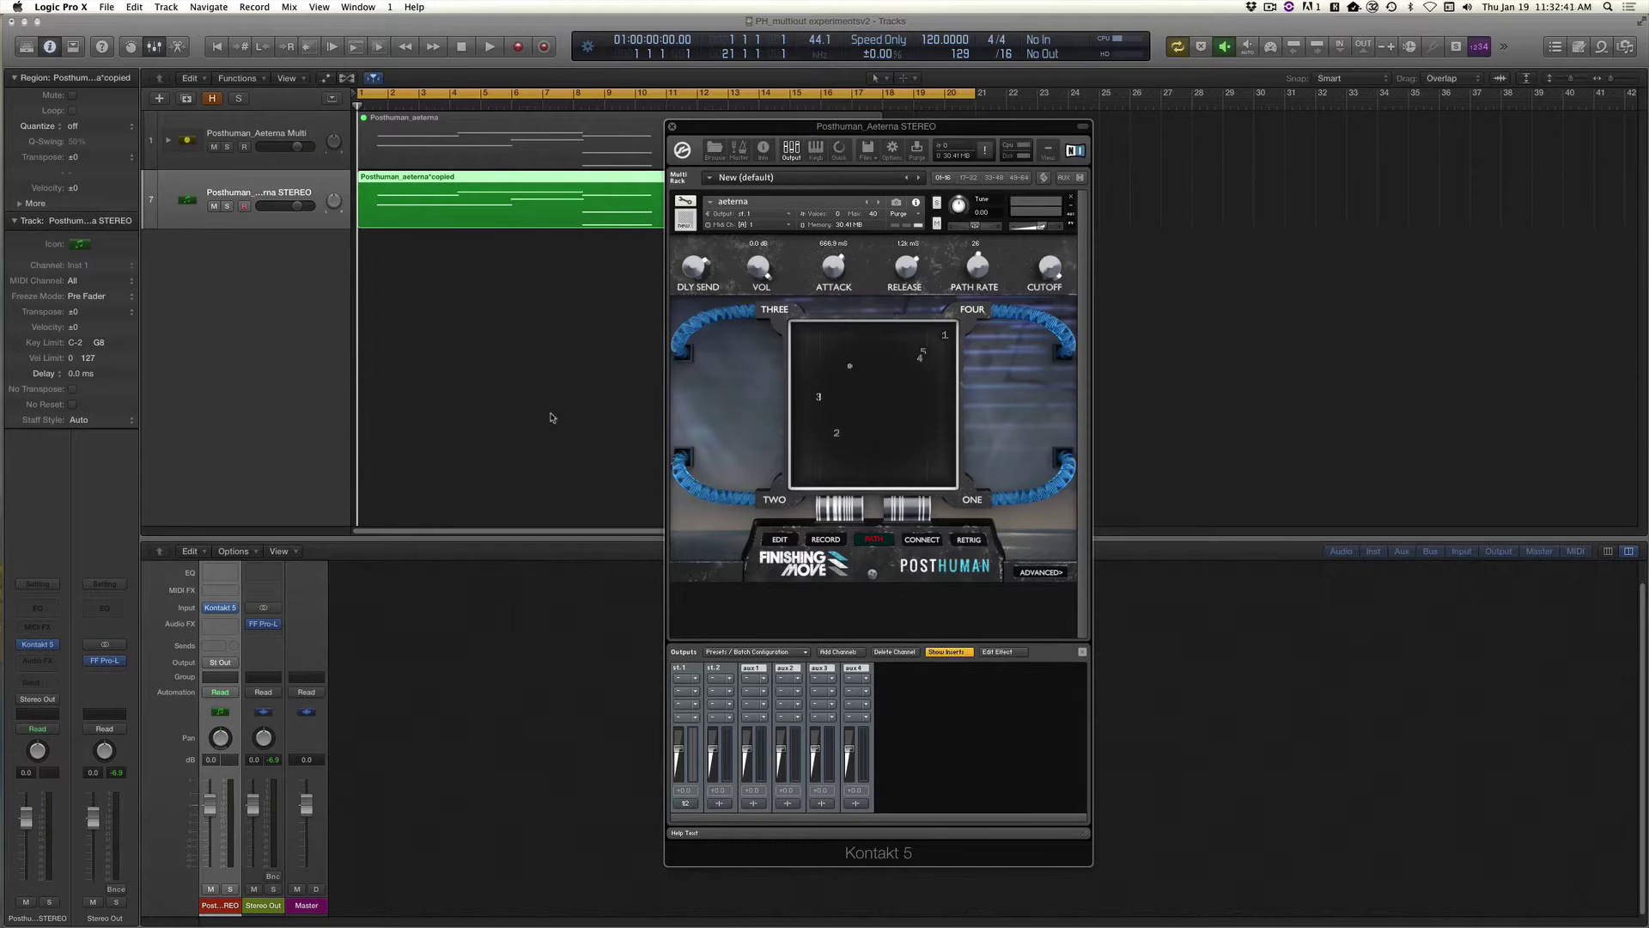
Play back the multi-output setup, stop it, then mute the copied aeterna region.
{"action": "key", "text": "space"}
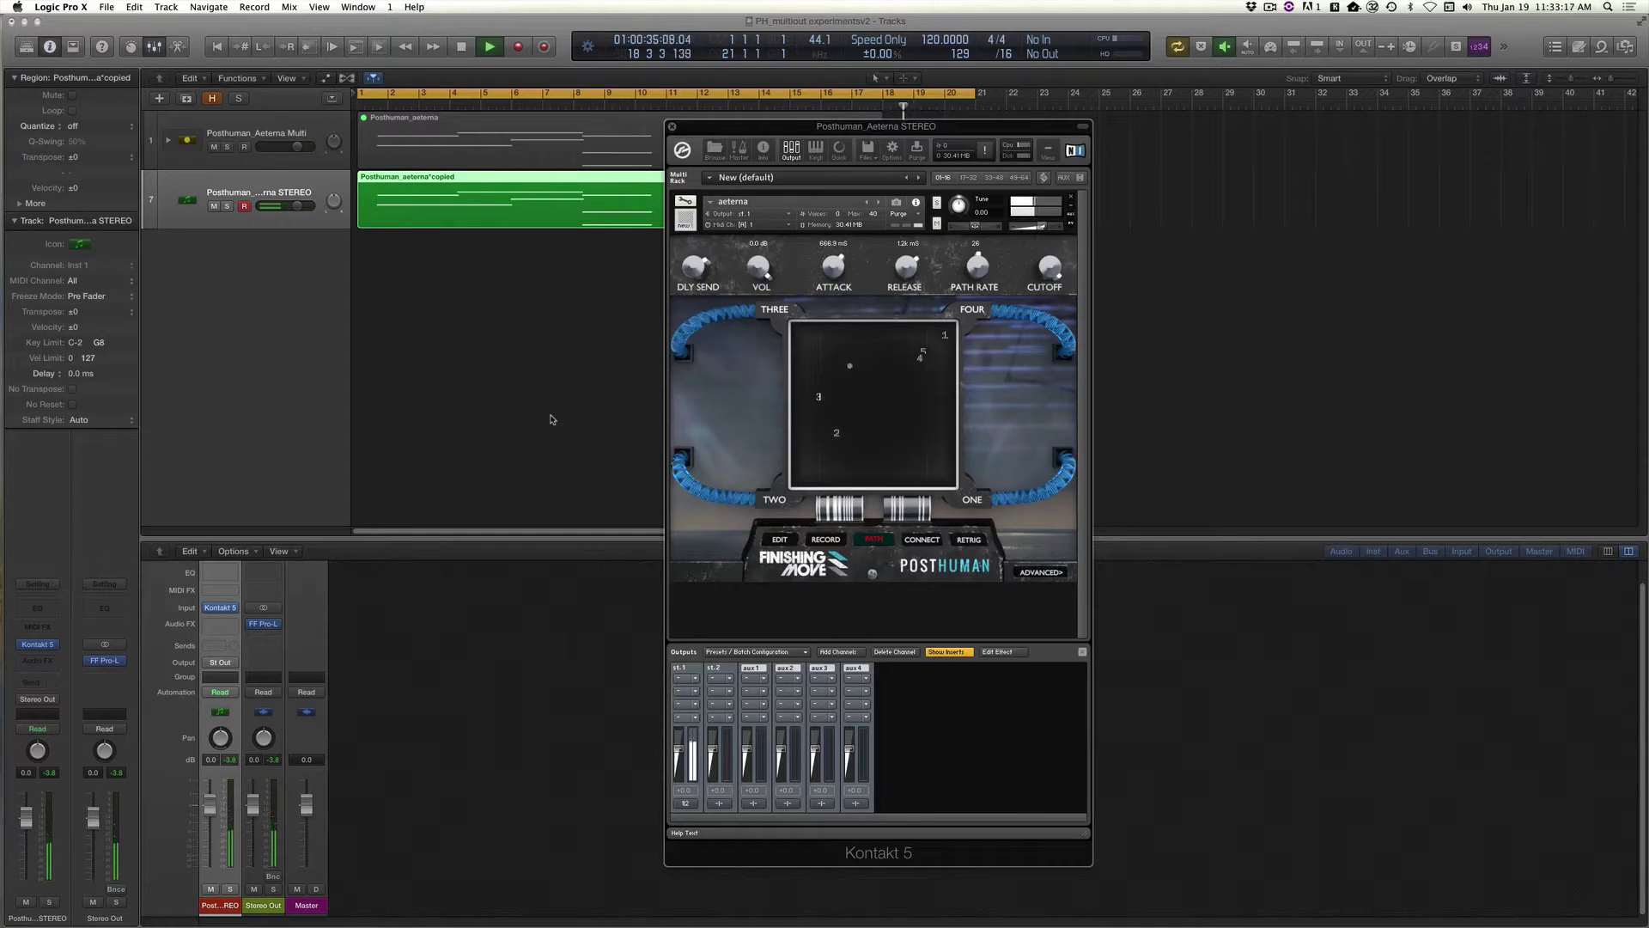
{"action": "key", "text": "space"}
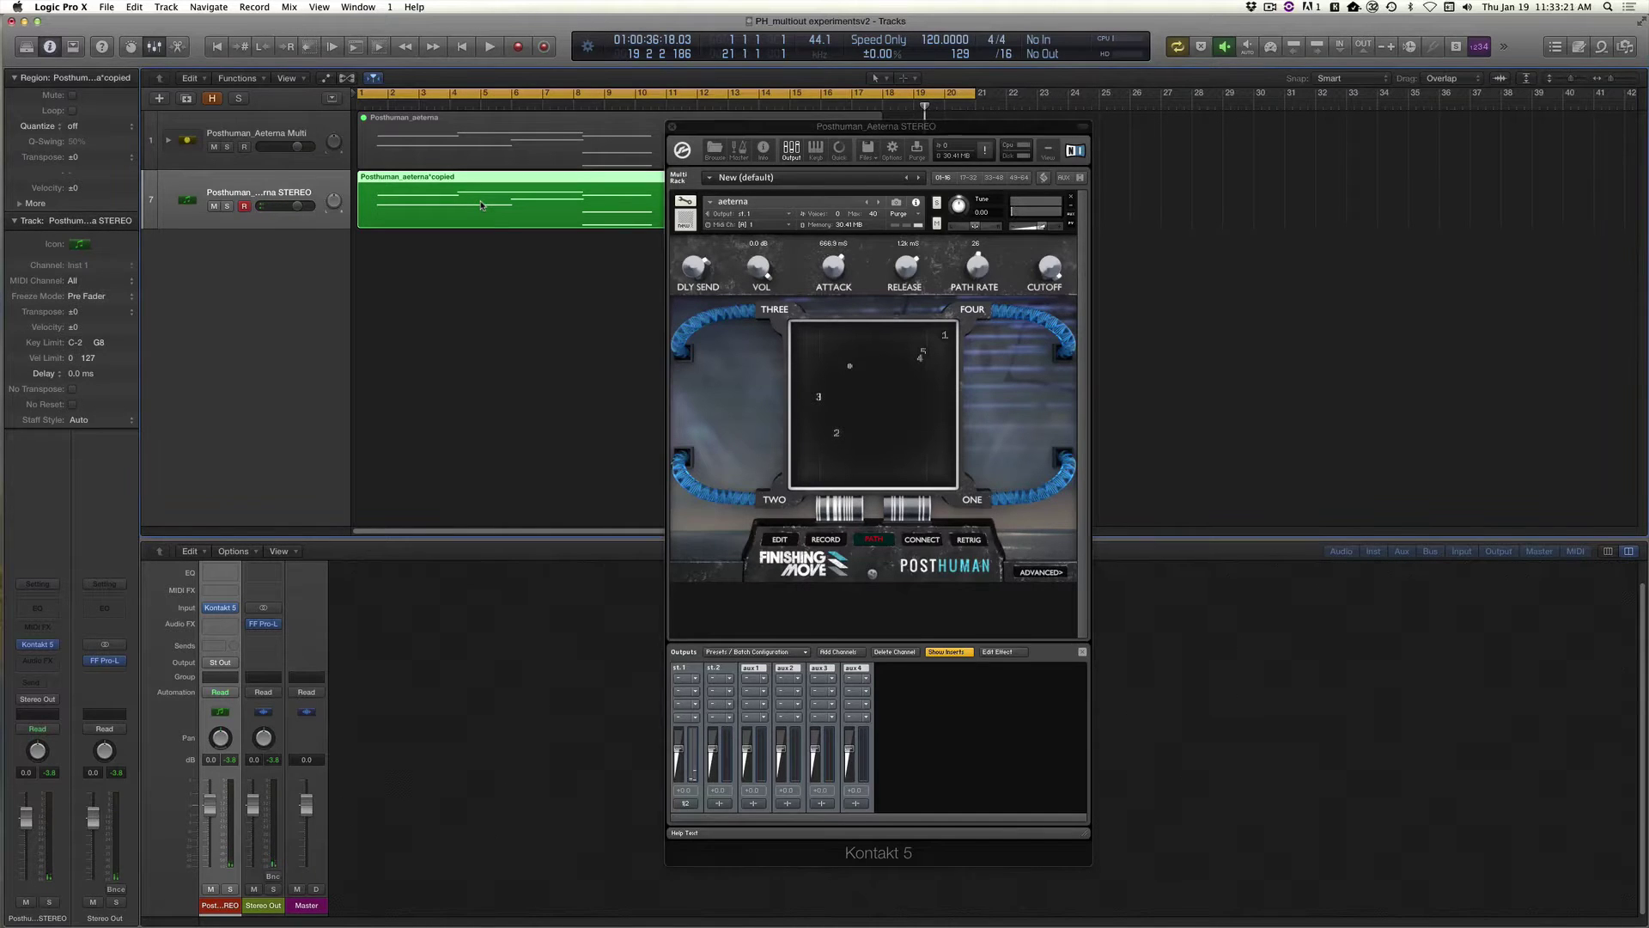
{"action": "key", "text": "ctrl+m"}
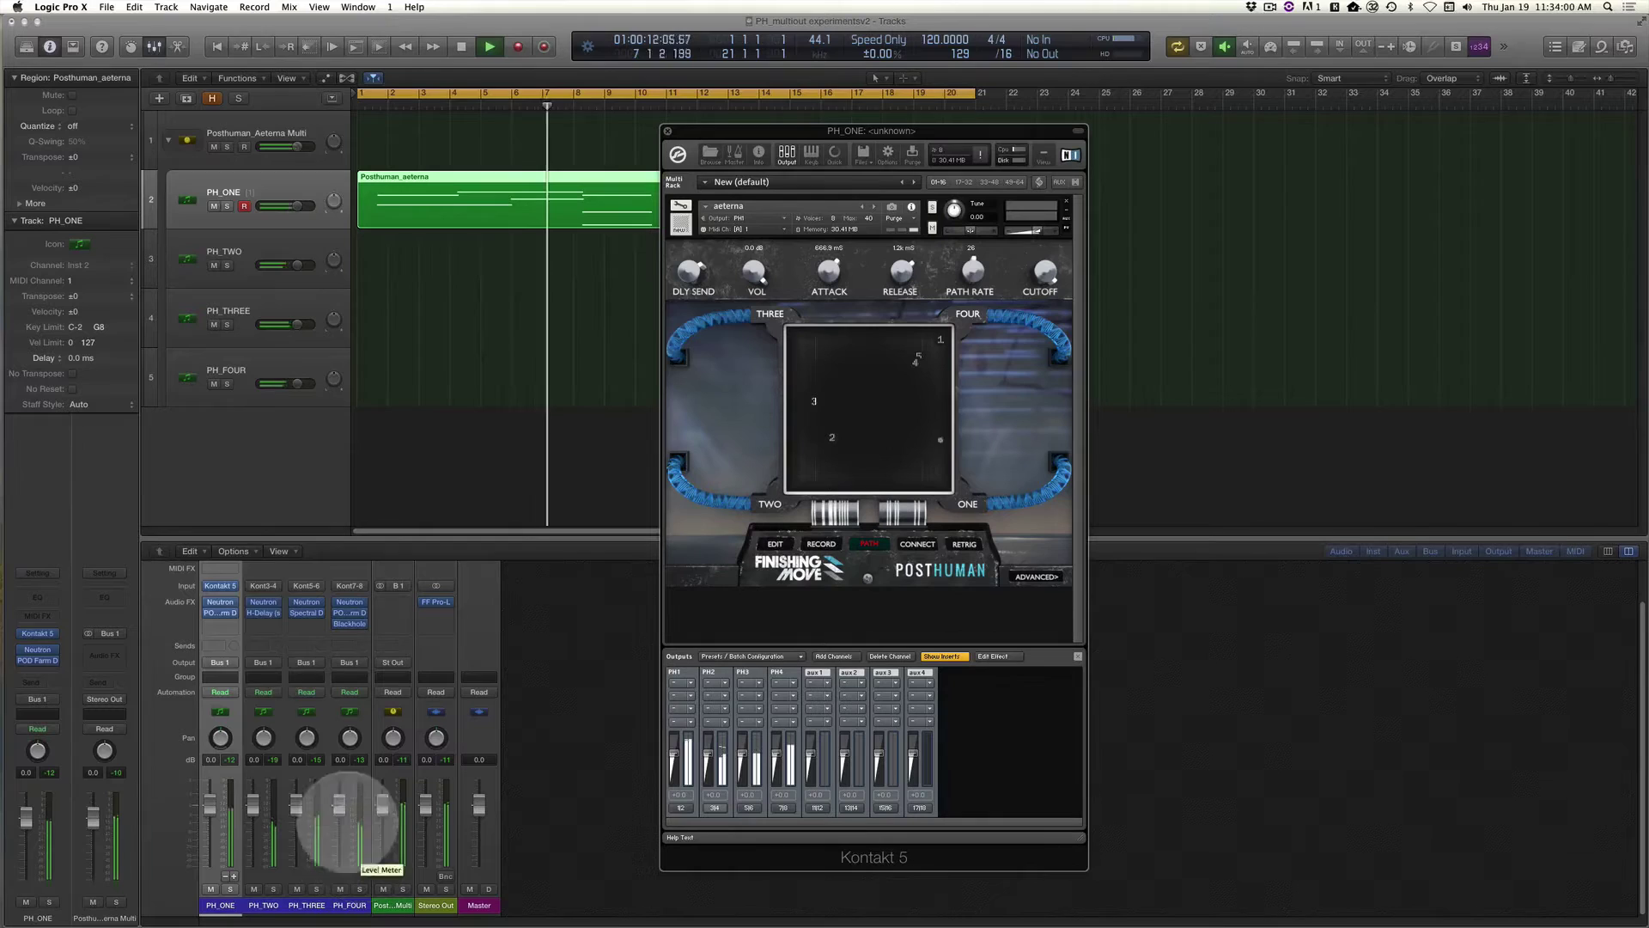
{"action": "mouse_move", "coordinate": [343, 622]}
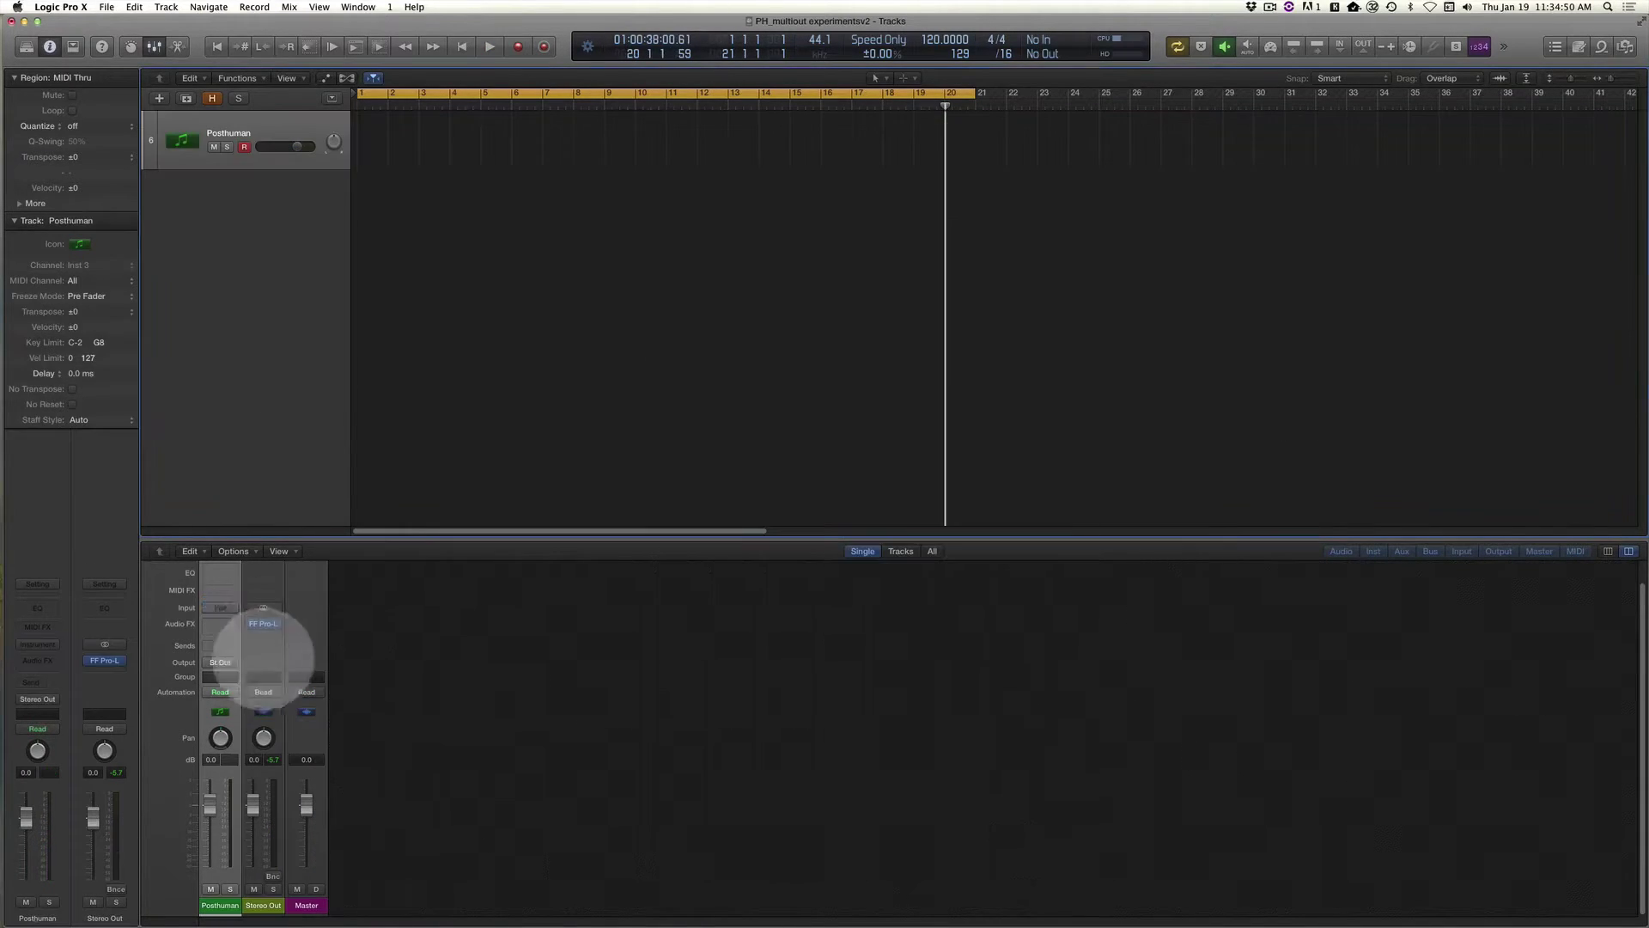
Load Kontakt 5 Multi-Output (16xStereo) as the Posthuman track's instrument.
{"action": "left_click", "coordinate": [221, 608]}
{"action": "mouse_move", "coordinate": [238, 867]}
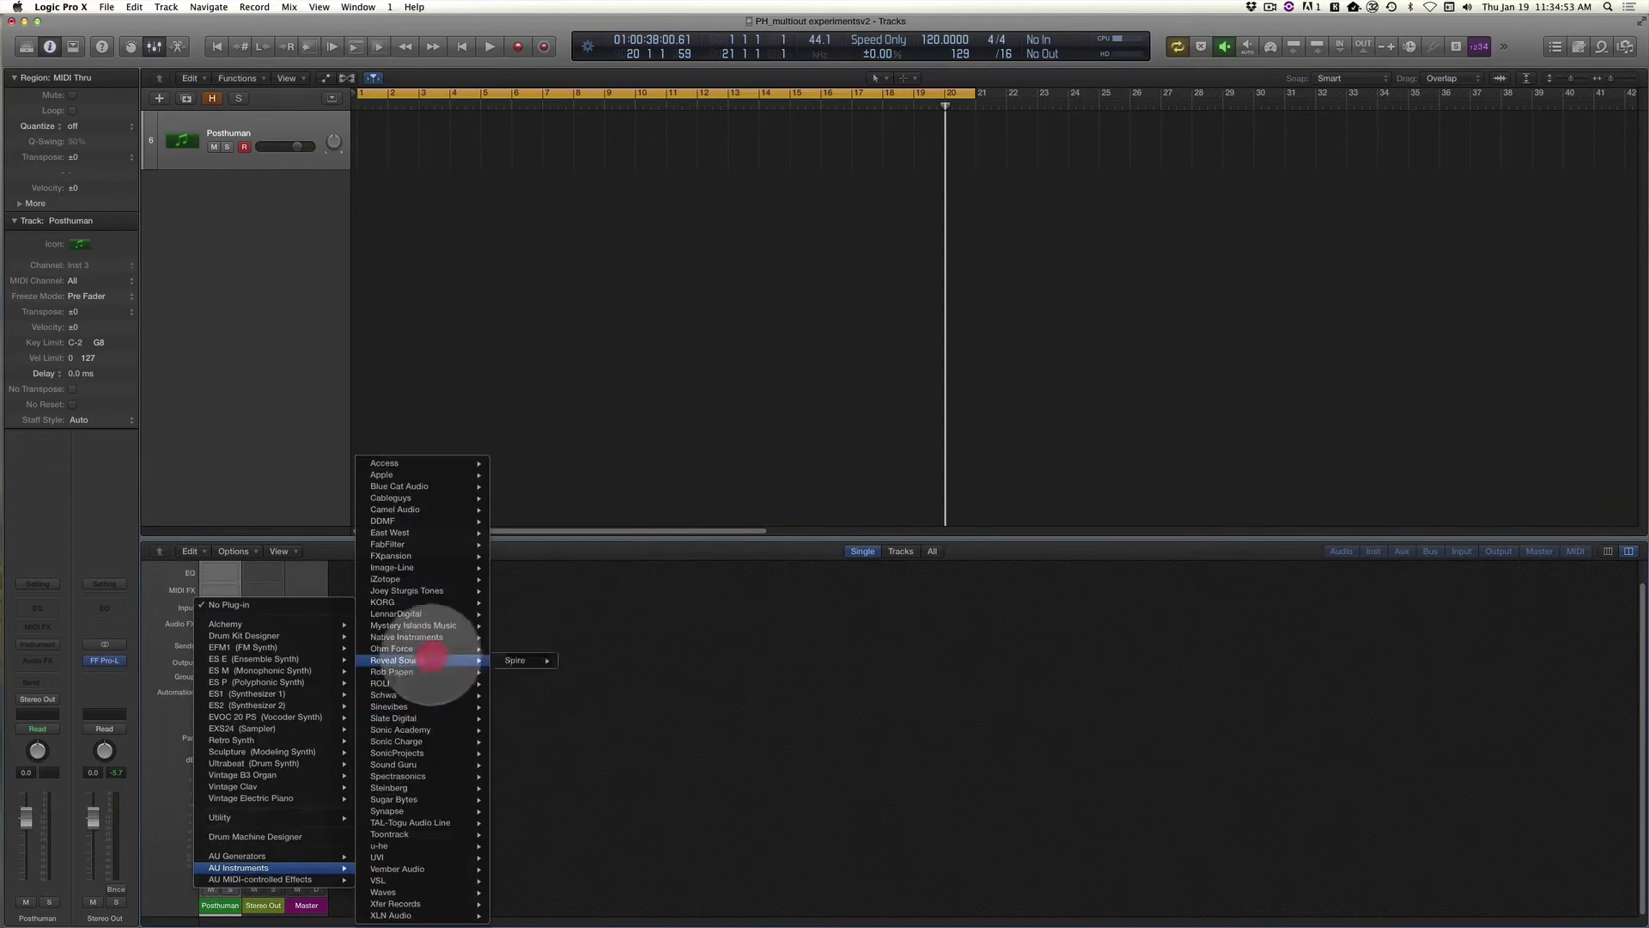
{"action": "left_click", "coordinate": [412, 636]}
{"action": "left_click", "coordinate": [524, 706]}
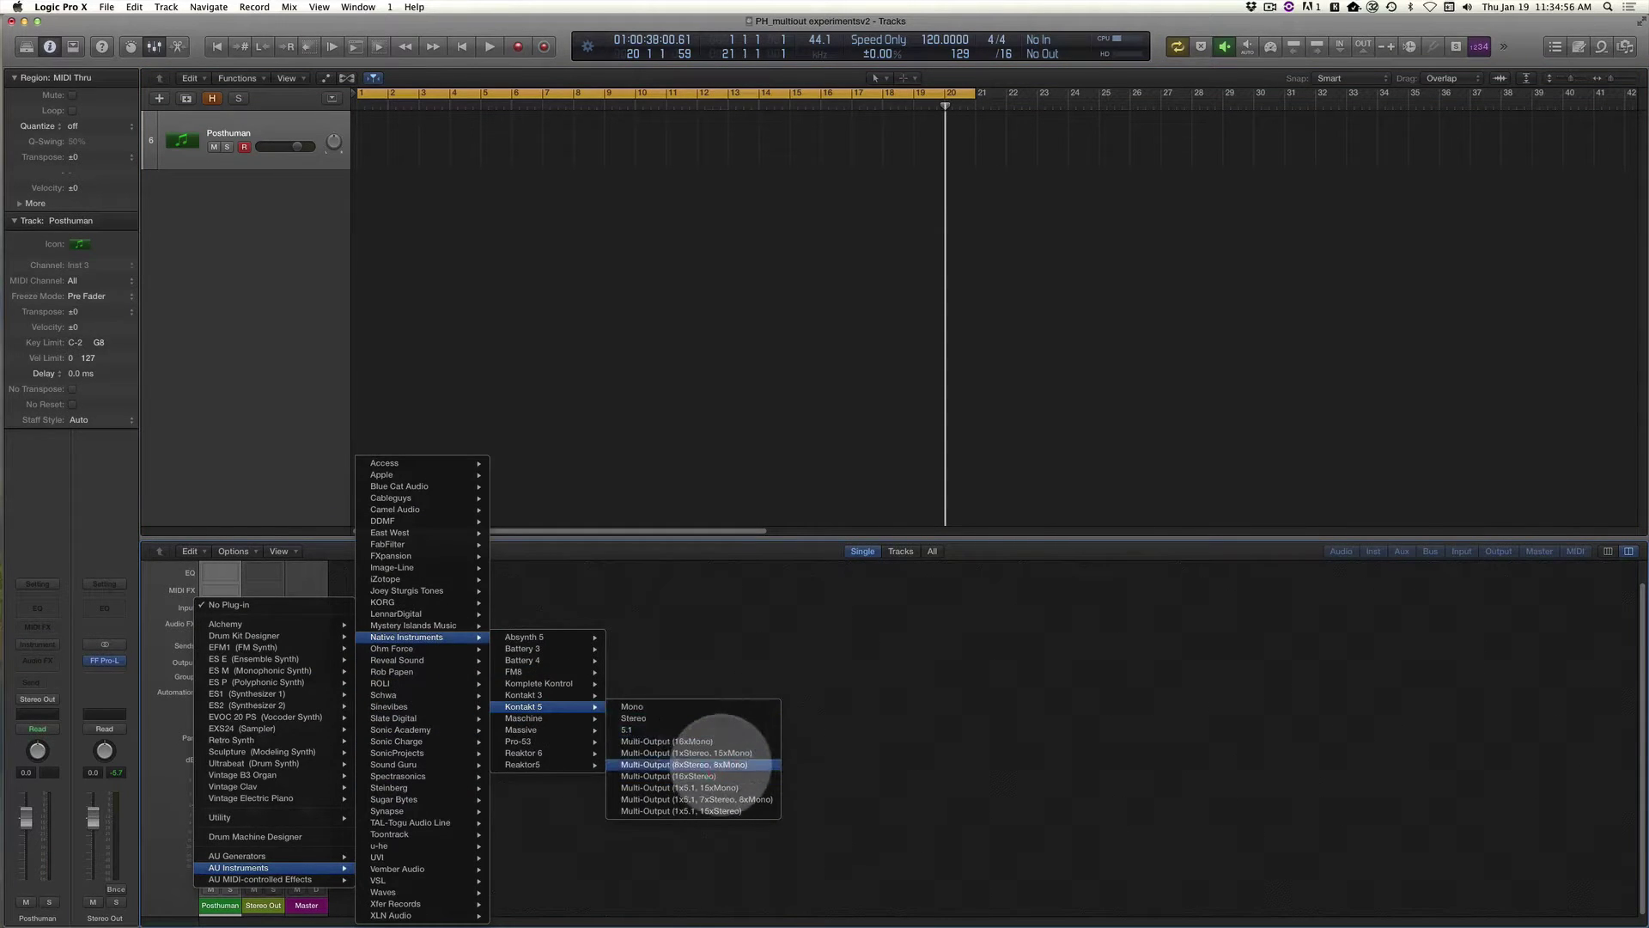
{"action": "left_click", "coordinate": [714, 774]}
Centre the Kontakt window and show its output channel section.
{"action": "left_click_drag", "start_coordinate": [298, 51], "coordinate": [876, 81]}
{"action": "left_click", "coordinate": [736, 144]}
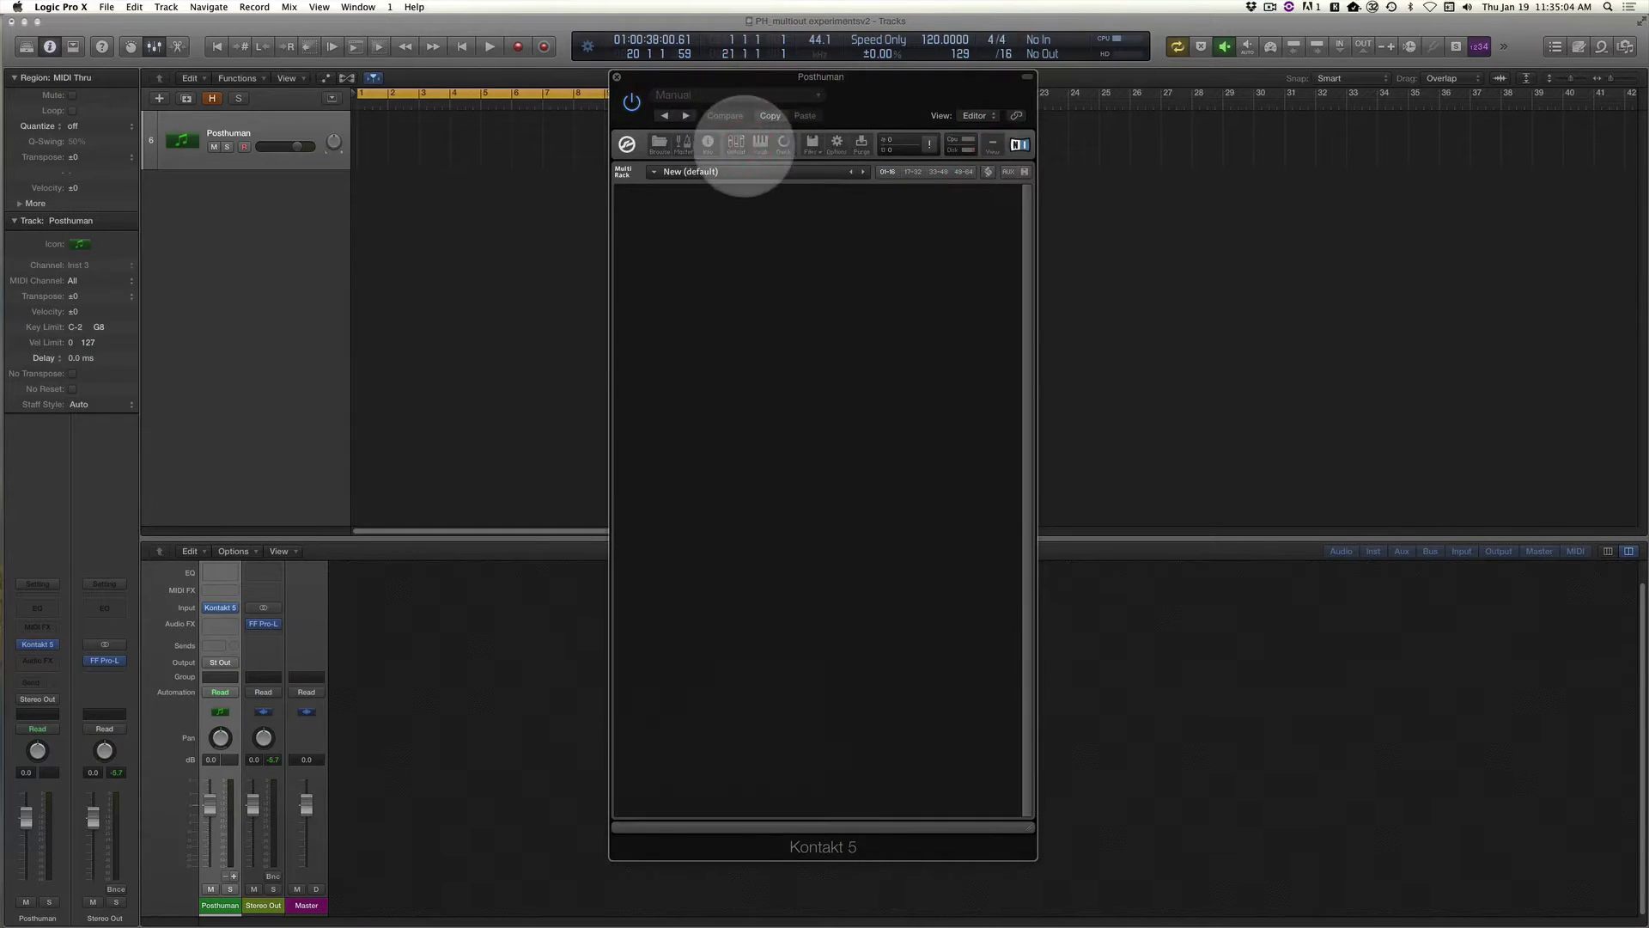
{"action": "left_click", "coordinate": [736, 143]}
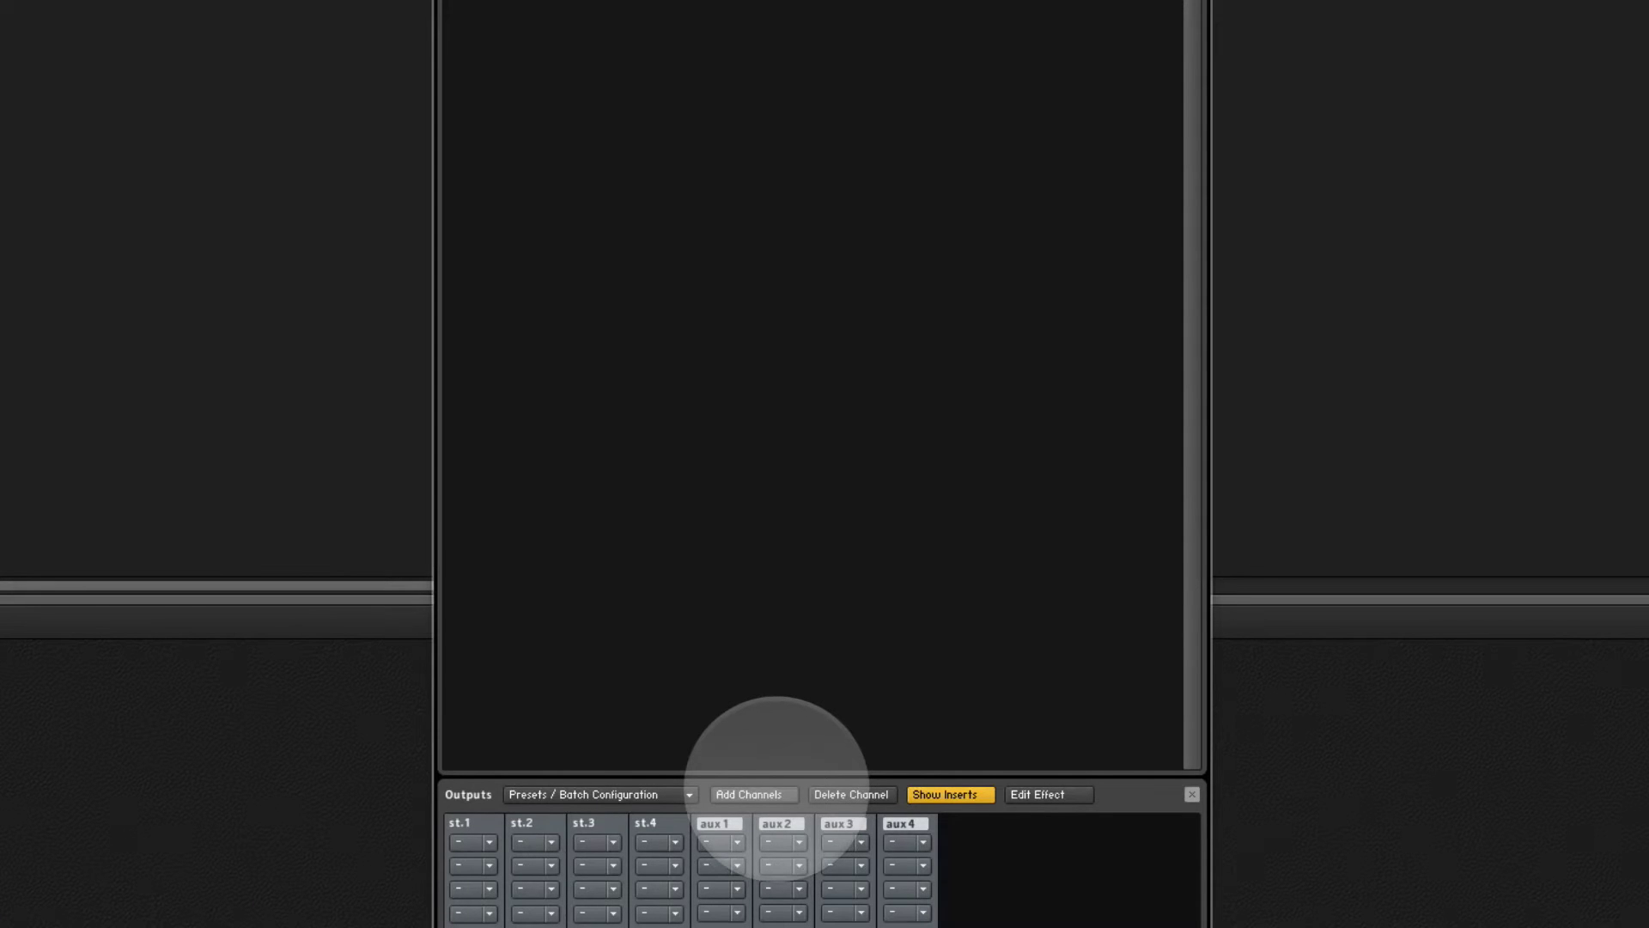
Add 4 stereo output channels from st.1 [1], deleting existing ones and saving as default.
{"action": "left_click", "coordinate": [773, 792]}
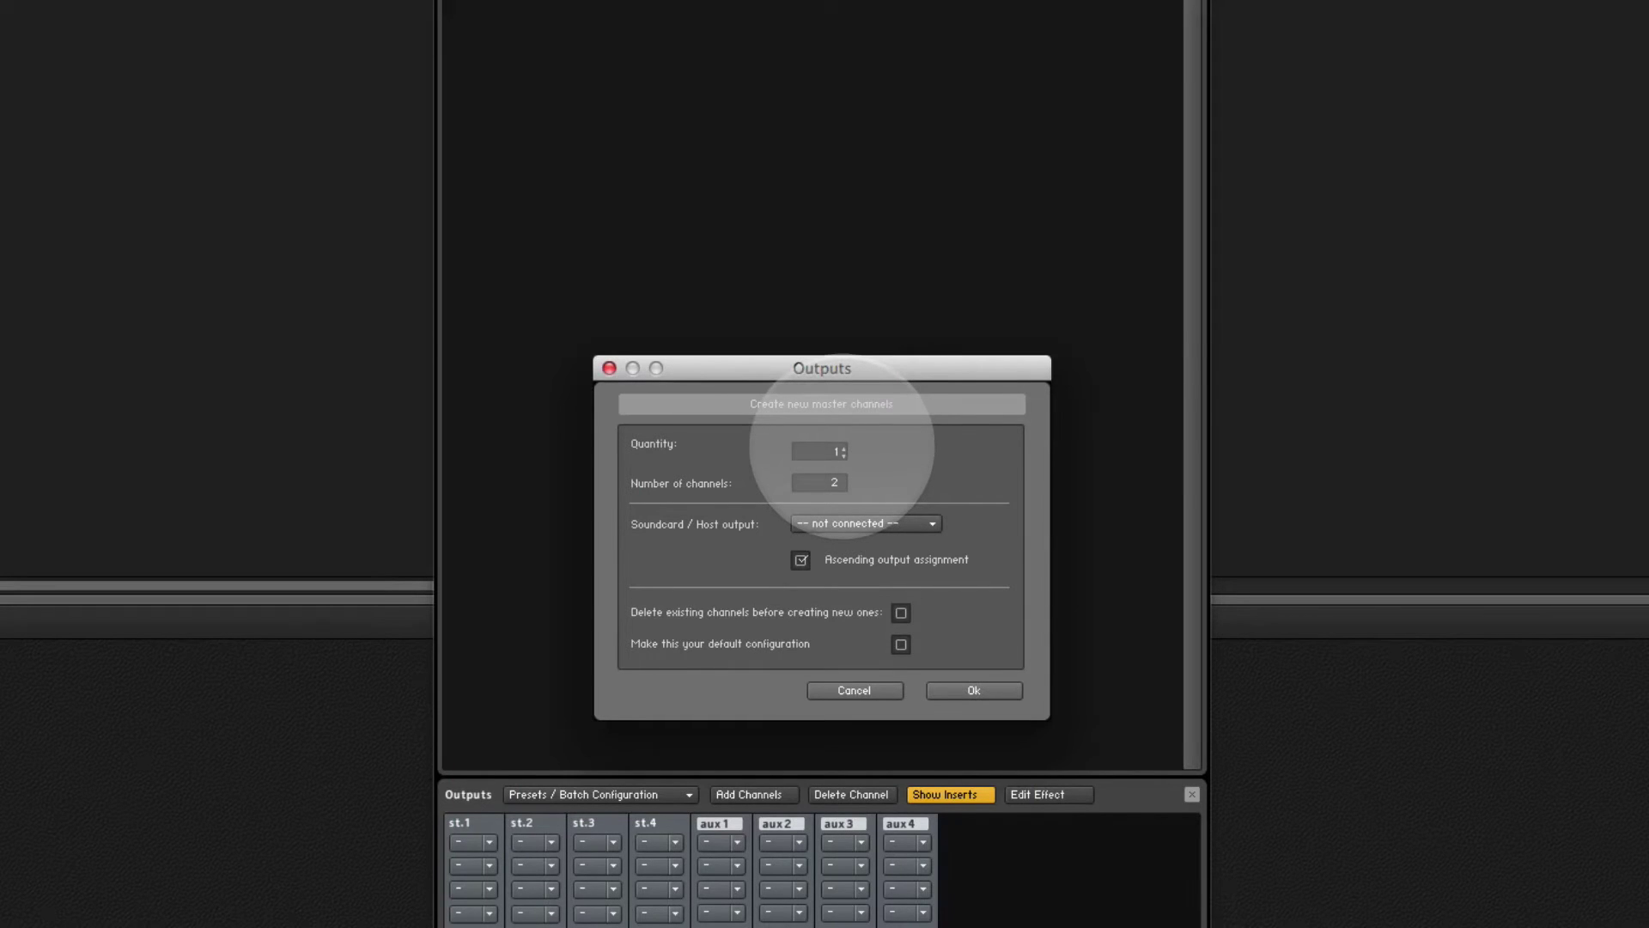
{"action": "left_click", "coordinate": [844, 447]}
{"action": "left_click", "coordinate": [844, 448]}
{"action": "left_click", "coordinate": [844, 448]}
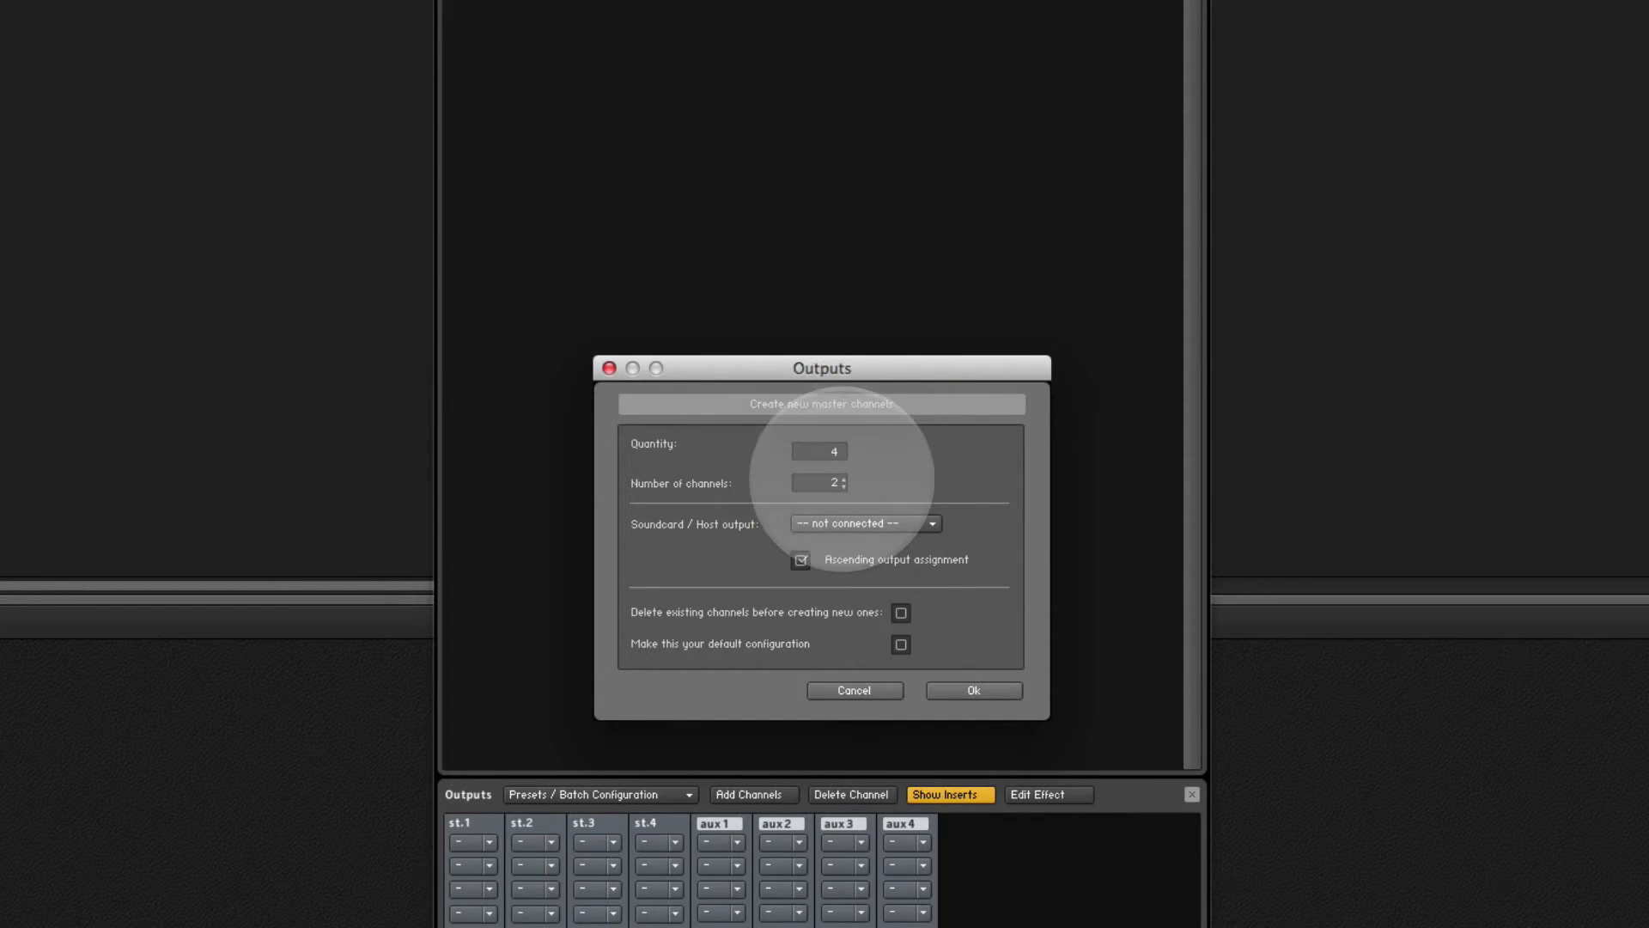
{"action": "left_click", "coordinate": [900, 526]}
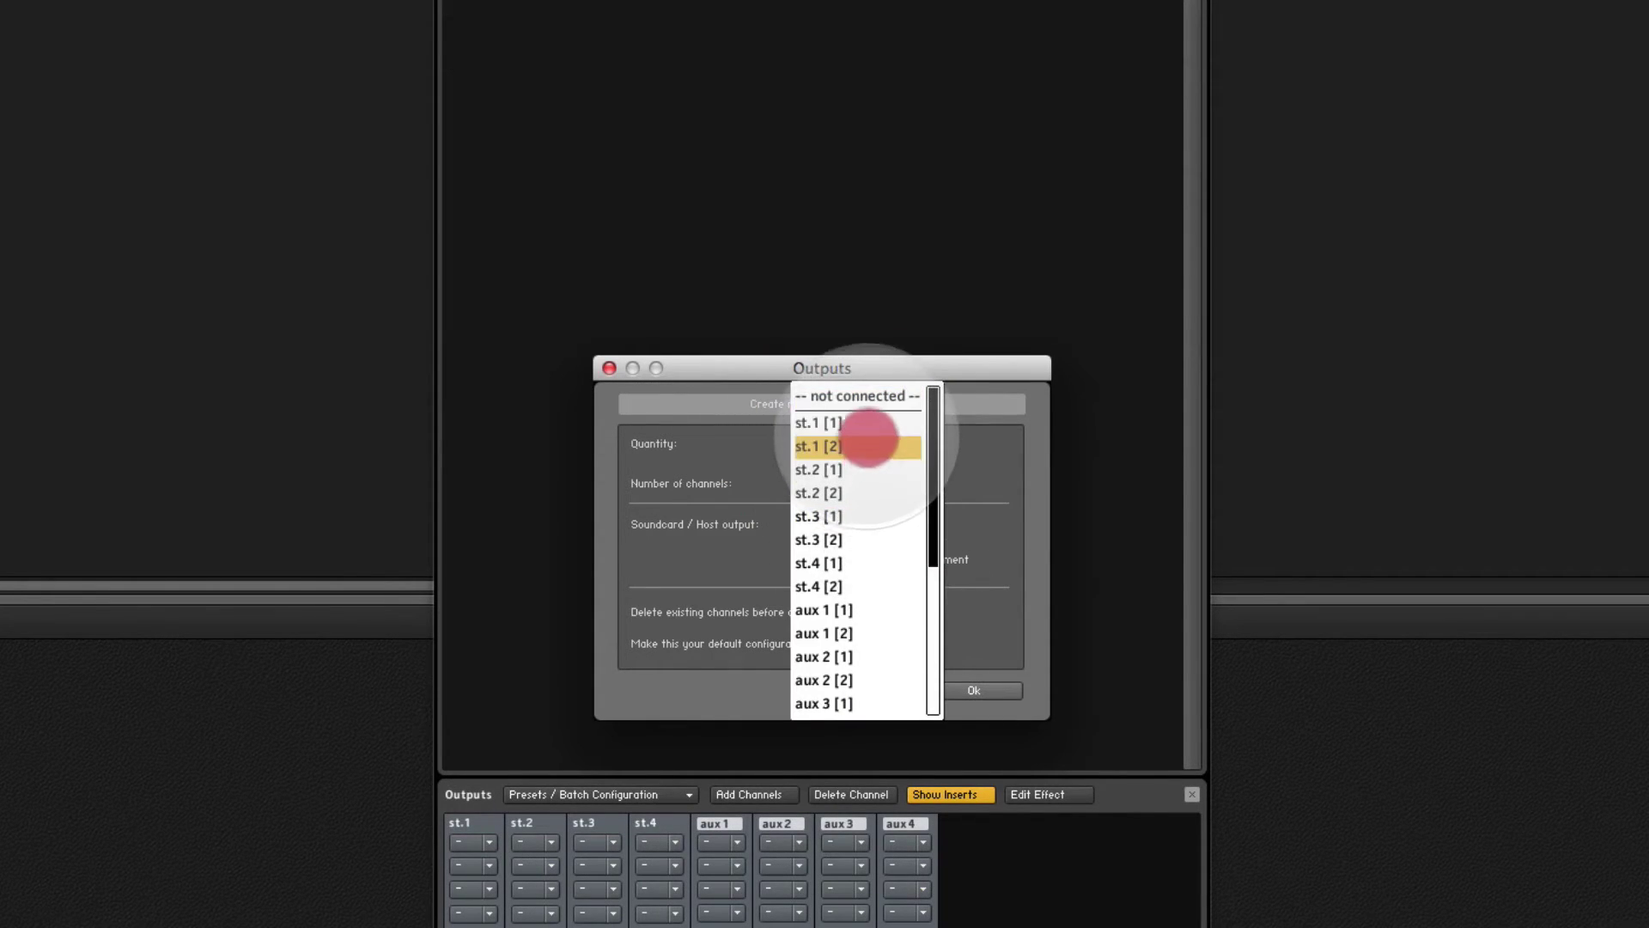
{"action": "left_click", "coordinate": [868, 424]}
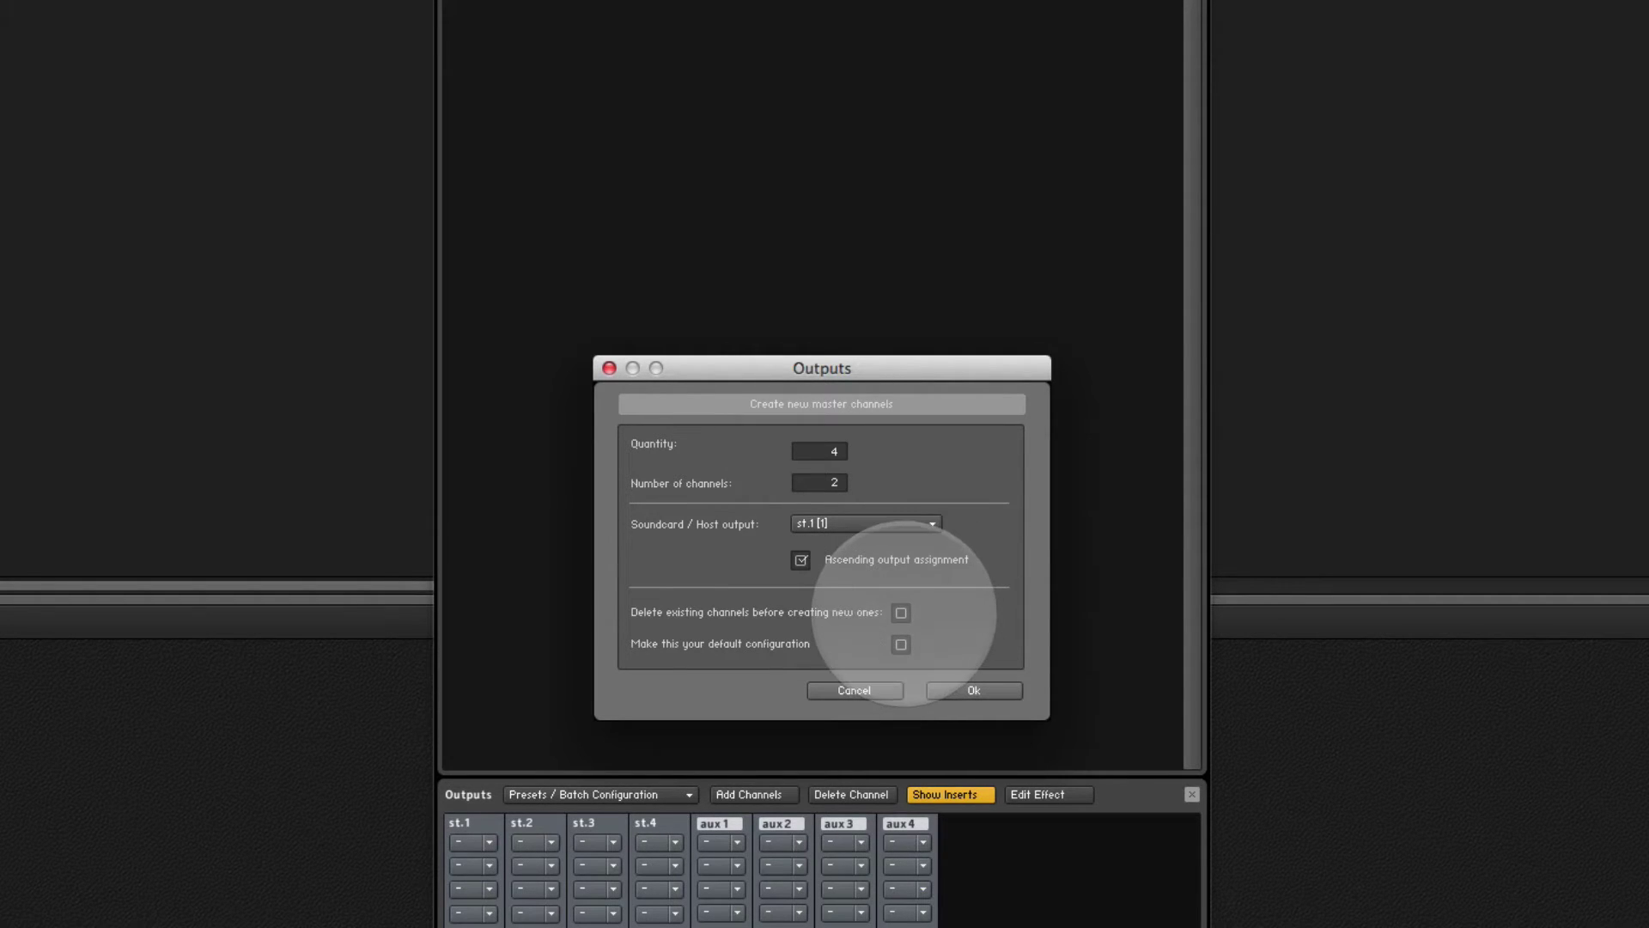
{"action": "left_click", "coordinate": [901, 613]}
{"action": "left_click", "coordinate": [902, 644]}
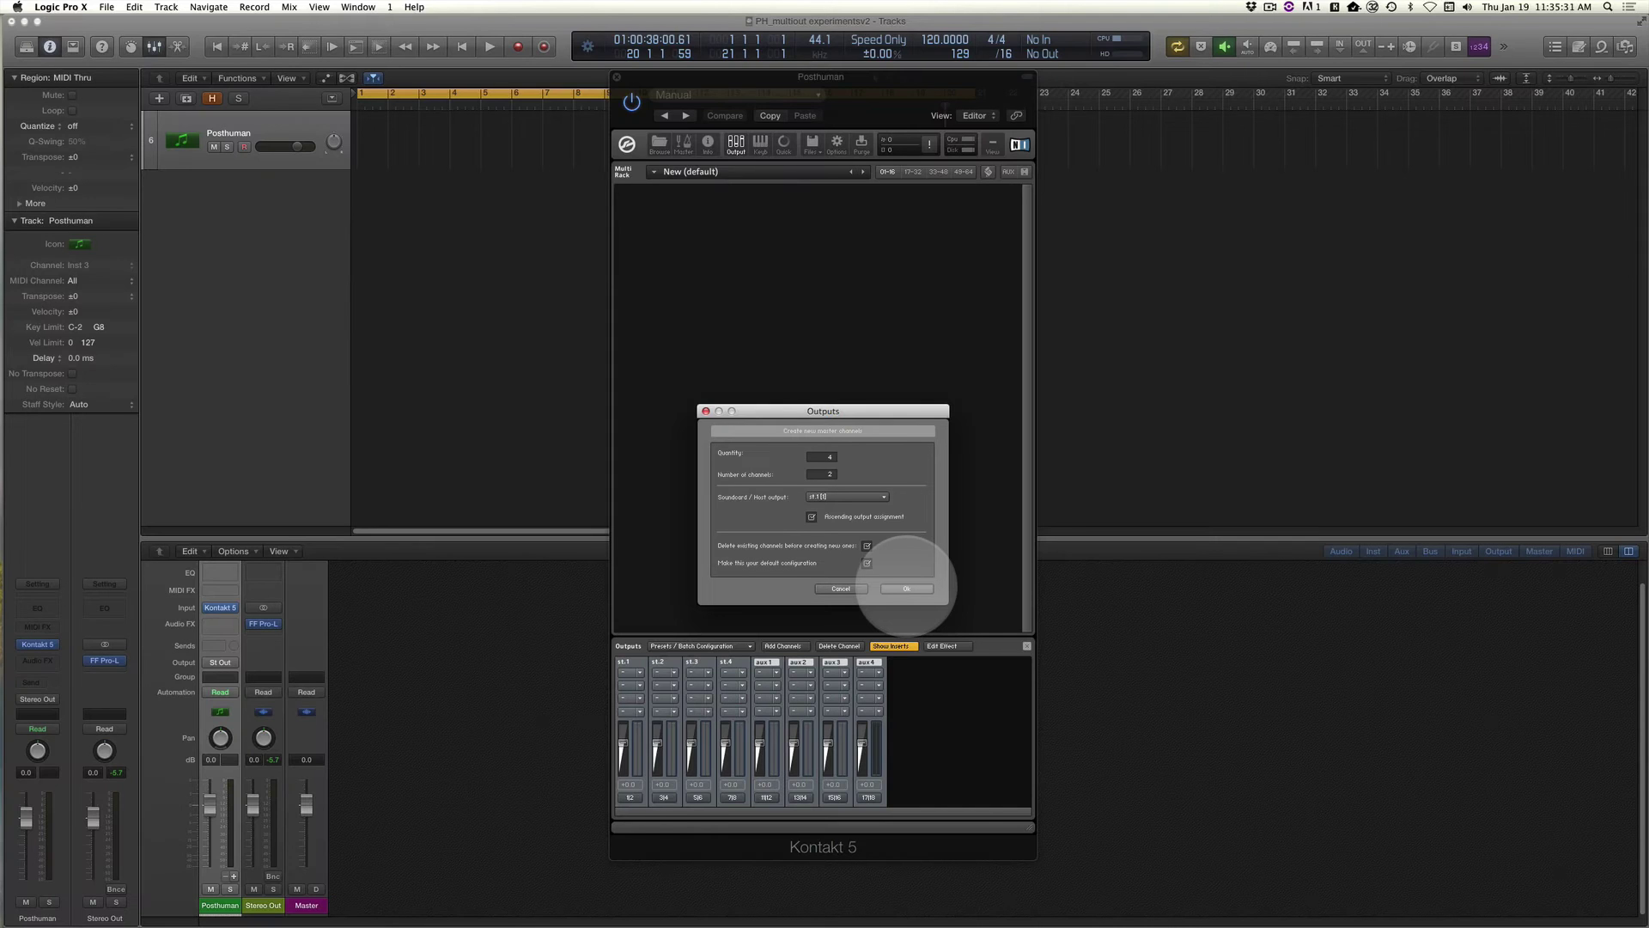
{"action": "left_click", "coordinate": [906, 588]}
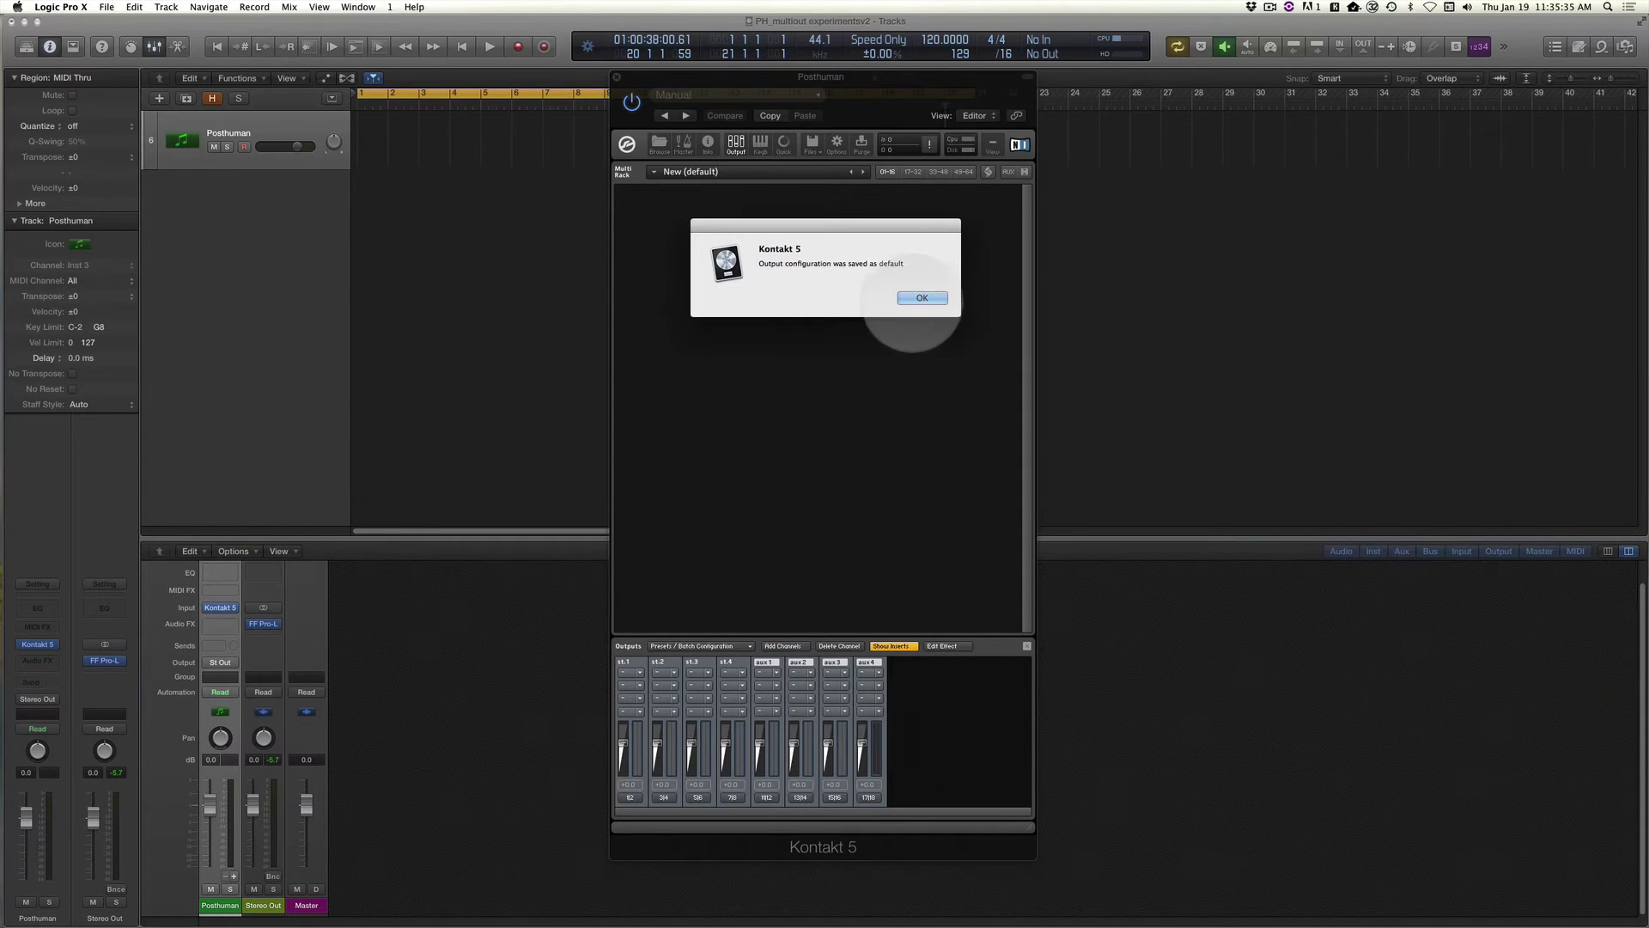
{"action": "left_click", "coordinate": [916, 298]}
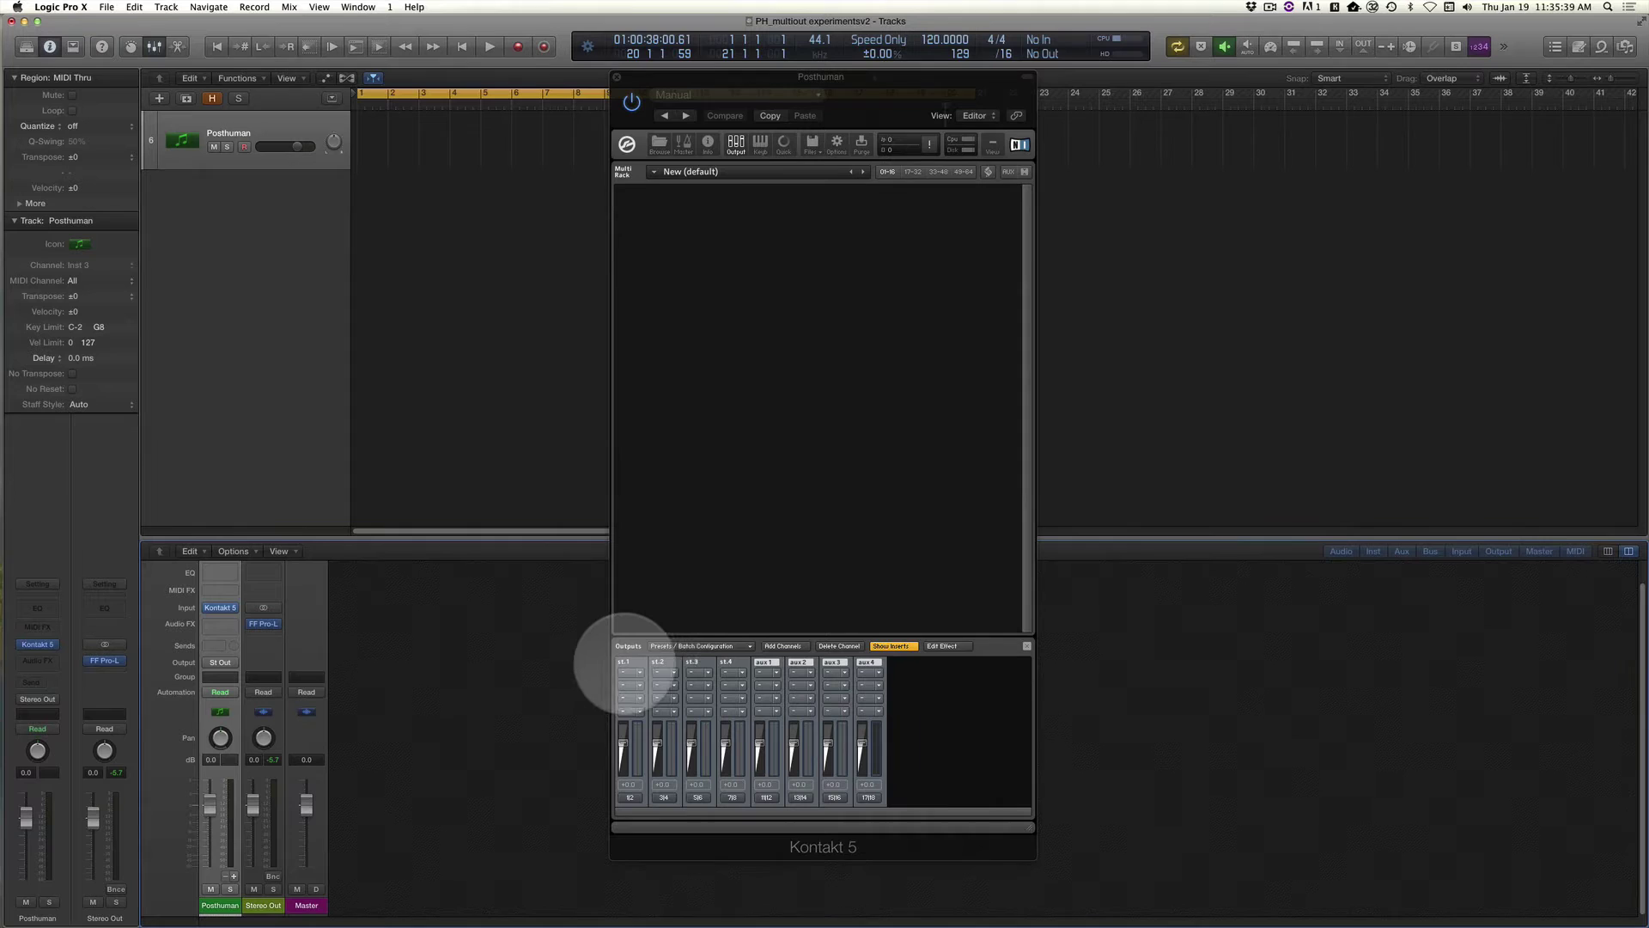
Load aeterna.nki from FM_Posthuman > Instruments into Kontakt.
{"action": "left_click", "coordinate": [659, 144]}
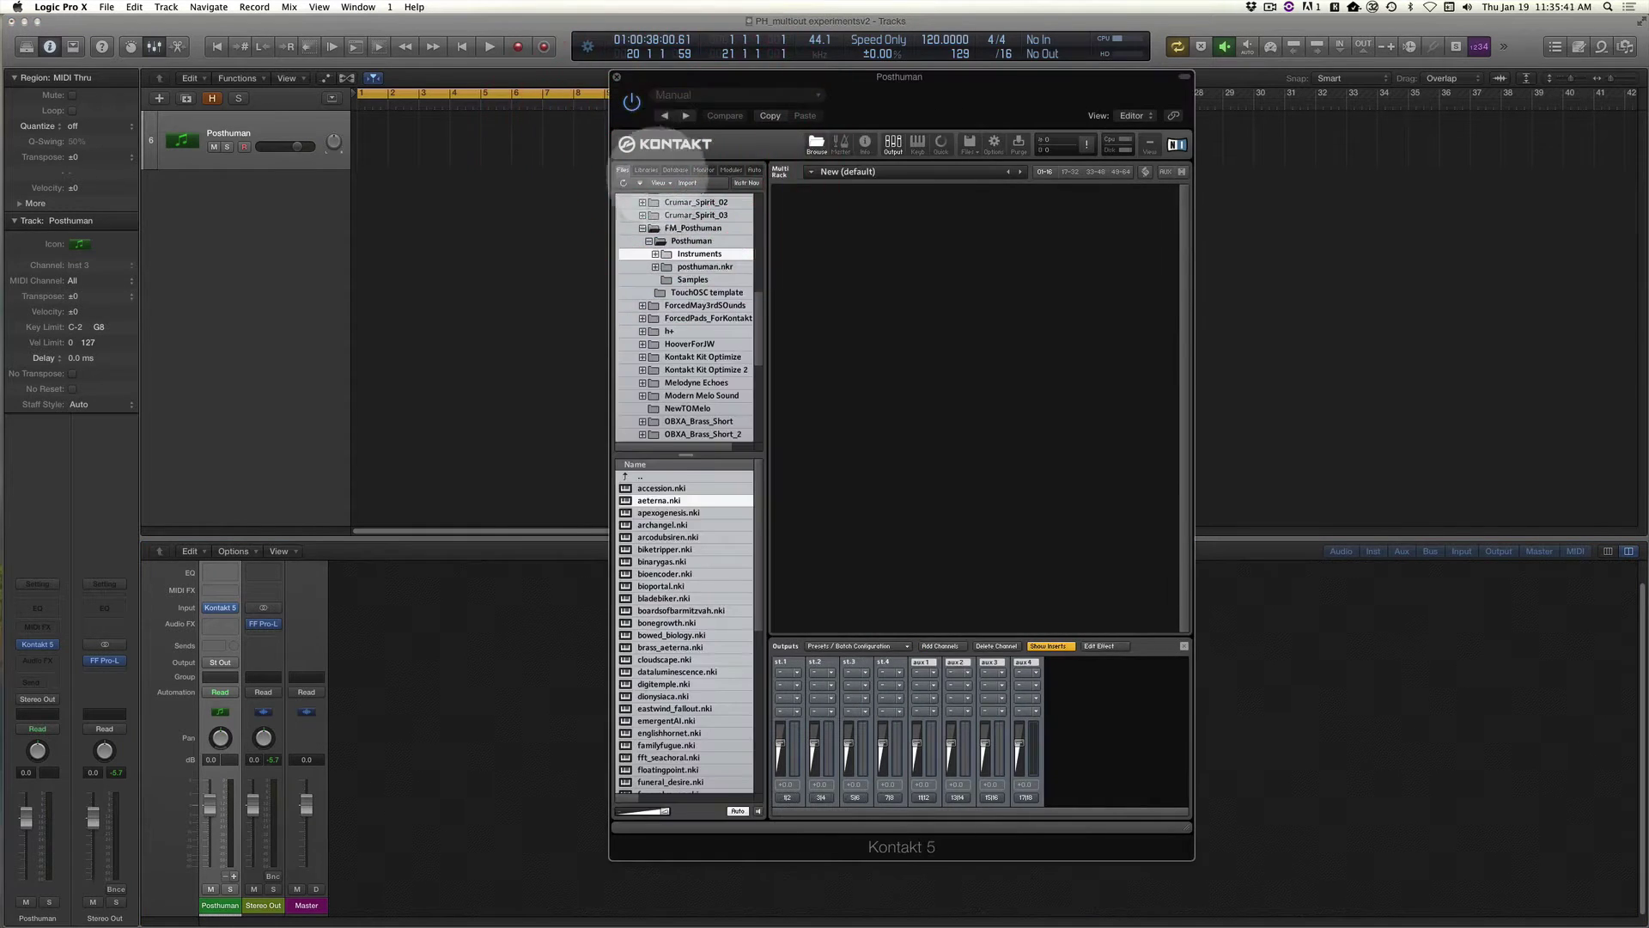
{"action": "left_click", "coordinate": [684, 494]}
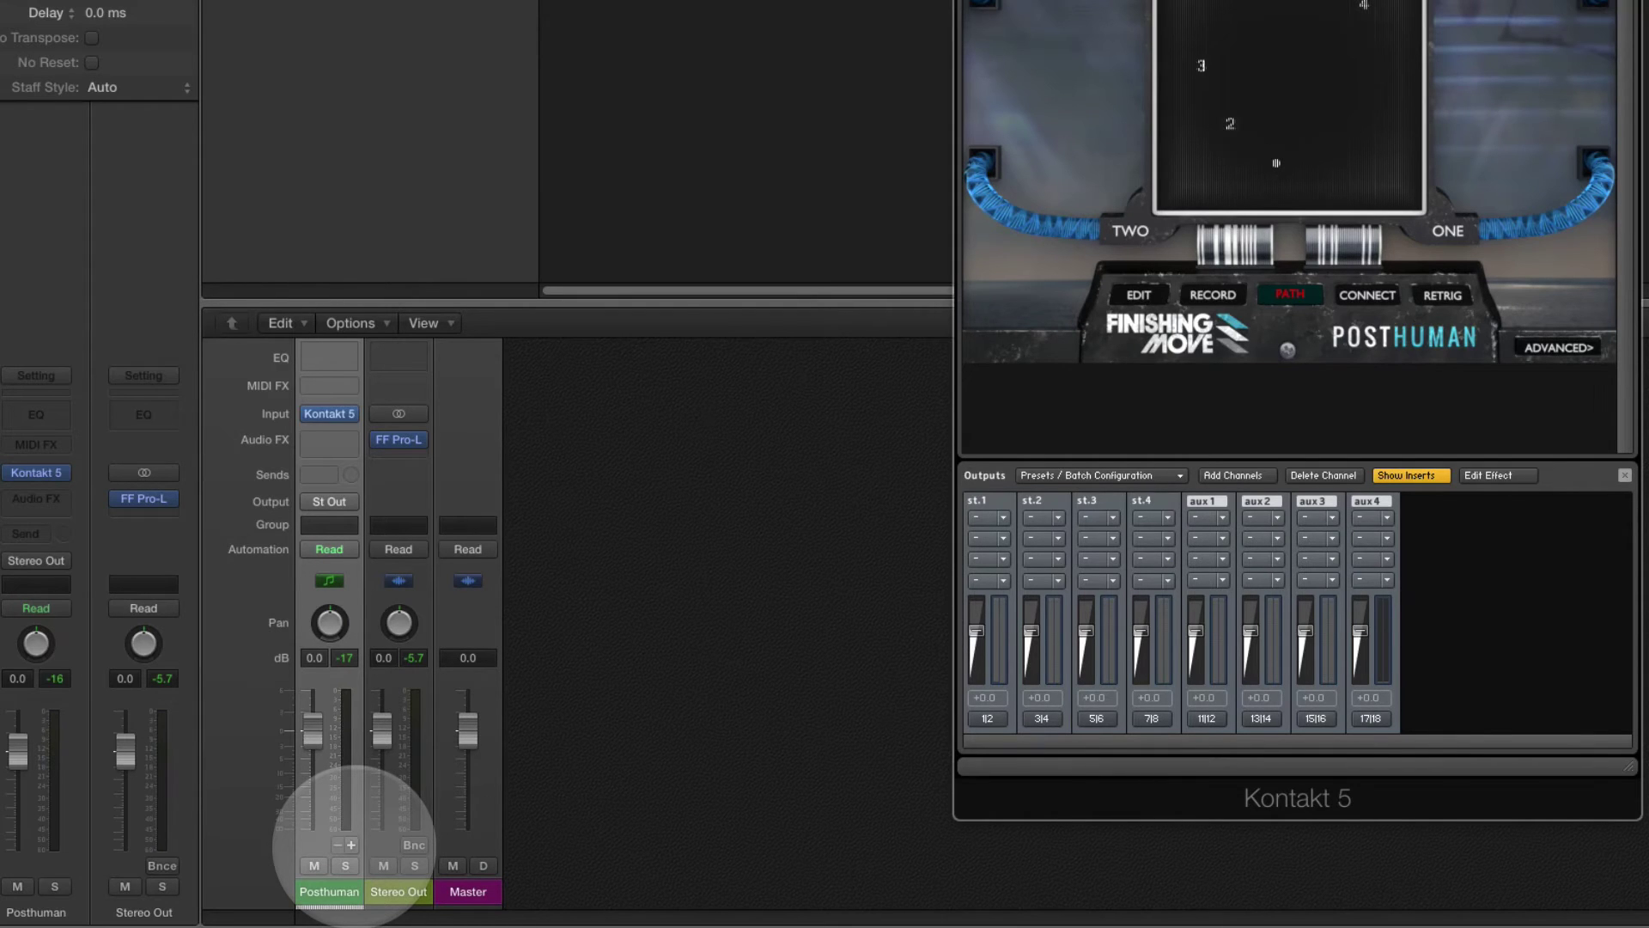
Add three more aux strips for Kontakt outputs 3-4, 5-6 and 7-8.
{"action": "left_click", "coordinate": [351, 844]}
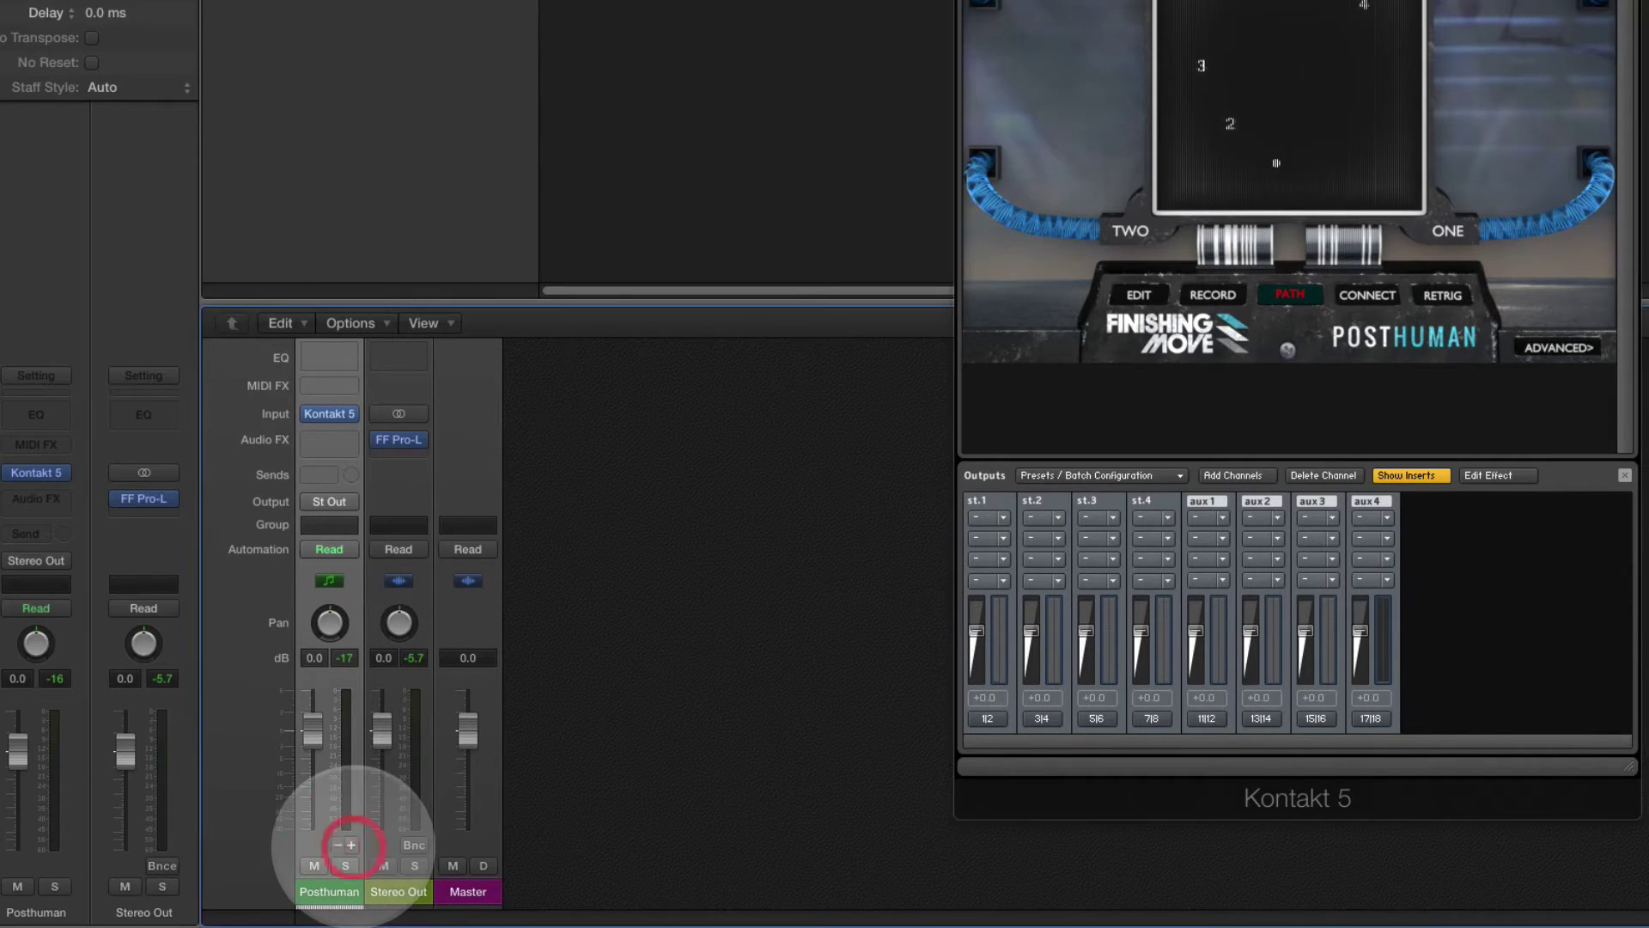
{"action": "left_click", "coordinate": [351, 845]}
{"action": "left_click", "coordinate": [350, 844]}
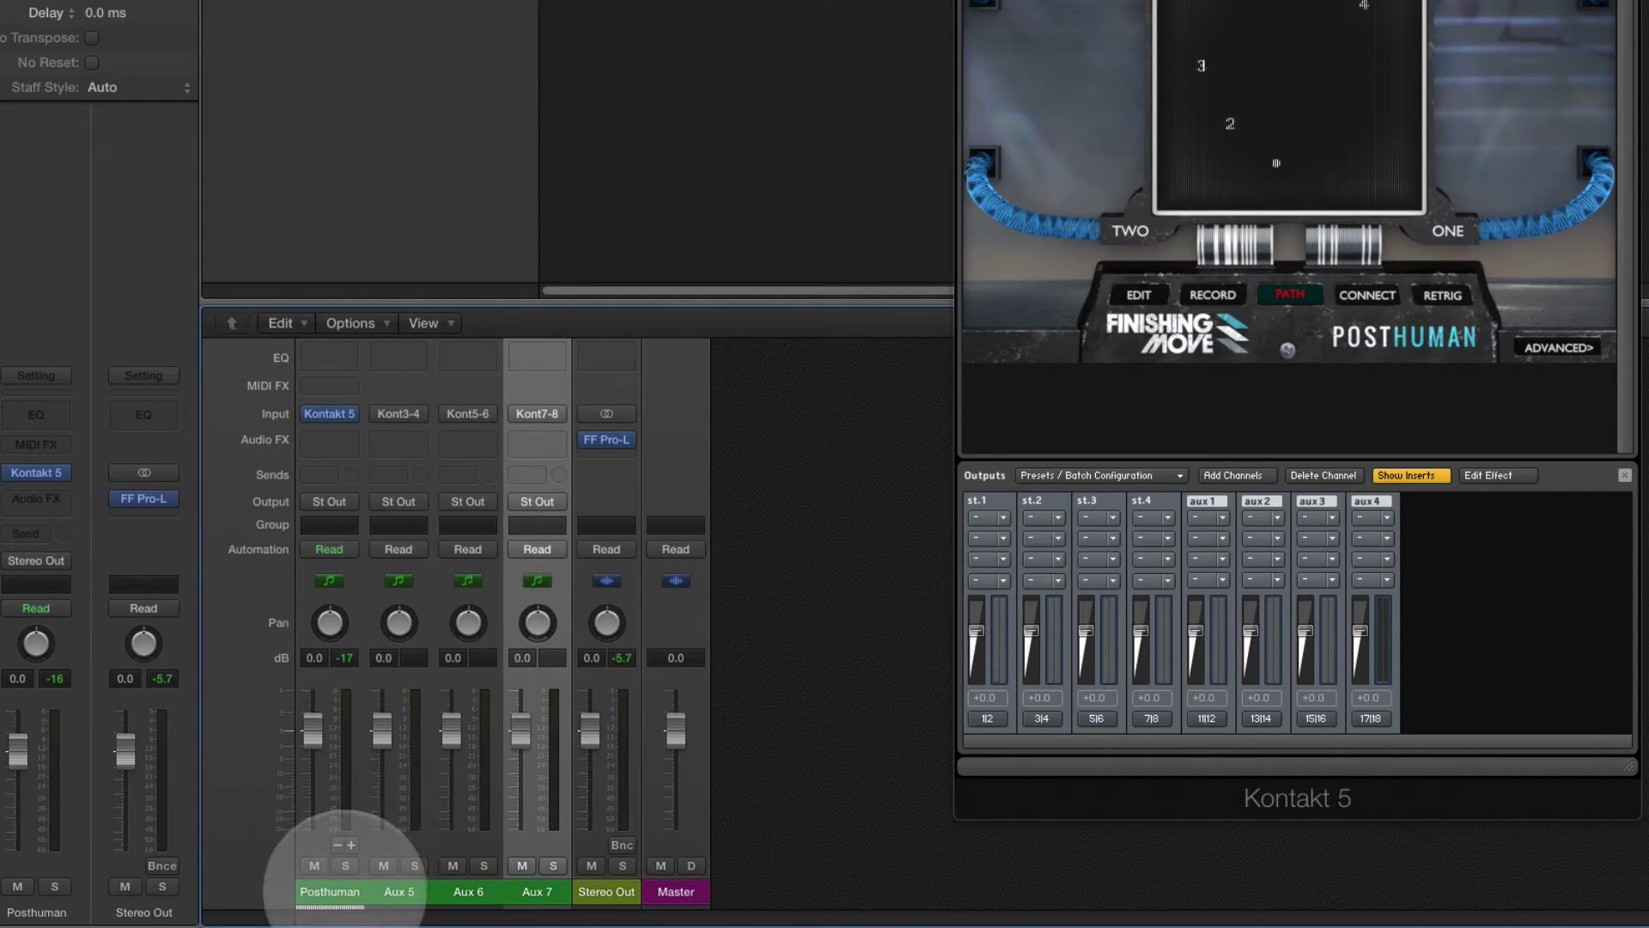
Name the Posthuman and three aux channel strips PH1, PH2, PH3 and PH4.
{"action": "double_click", "coordinate": [335, 890]}
{"action": "type", "text": "P"}
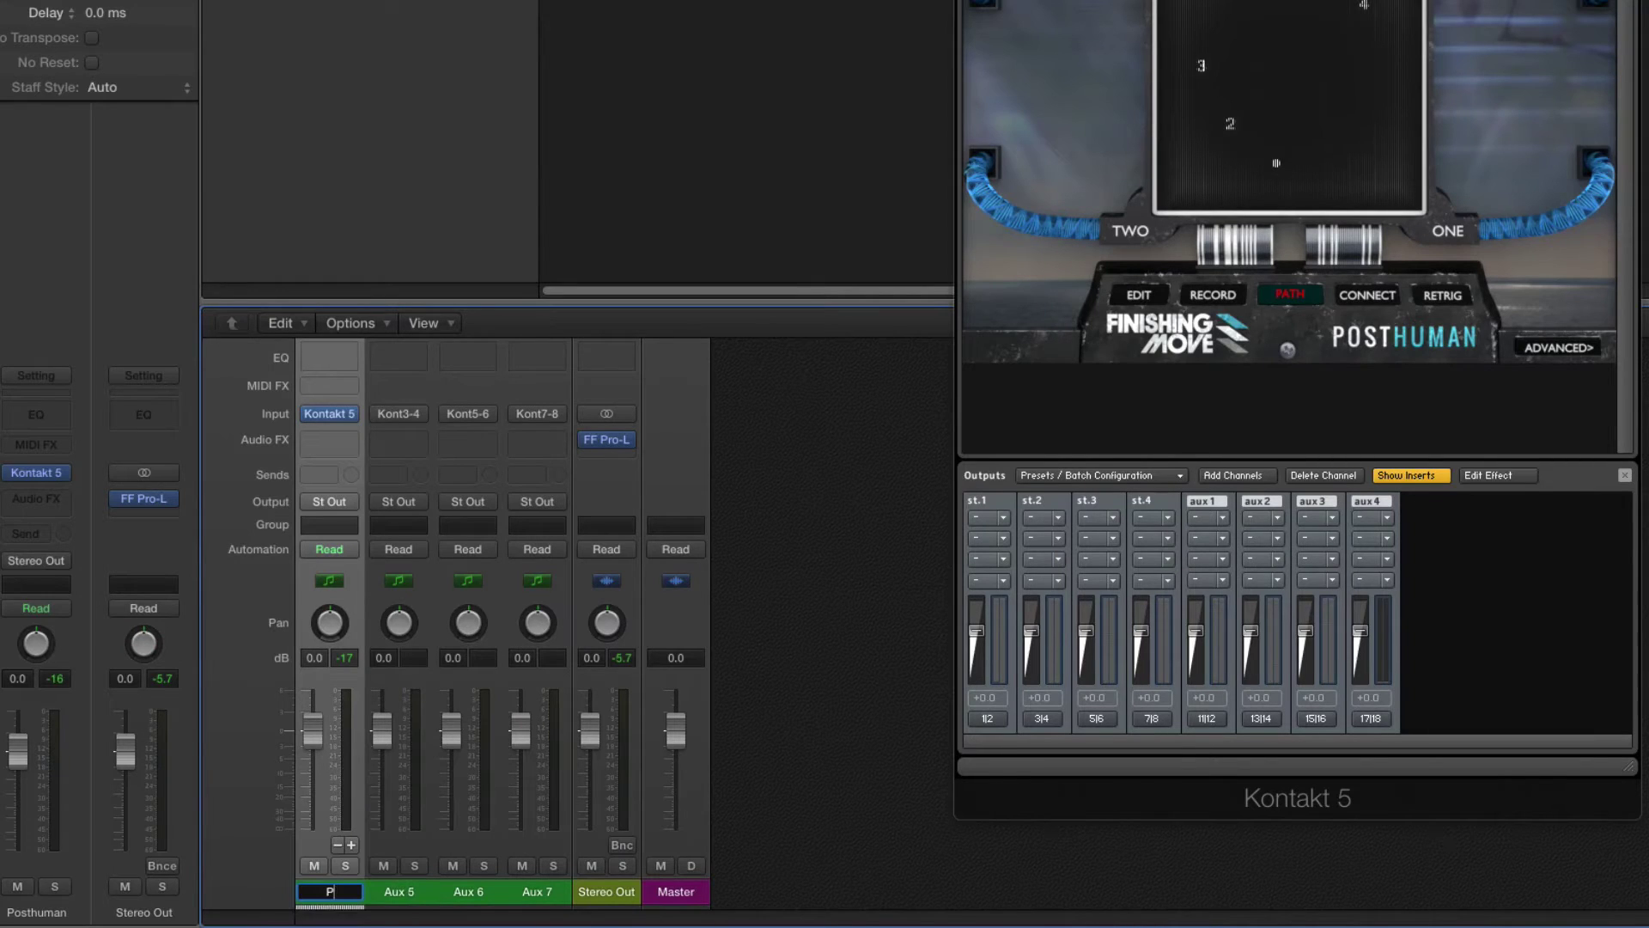
{"action": "type", "text": "H1"}
{"action": "key", "text": "Tab"}
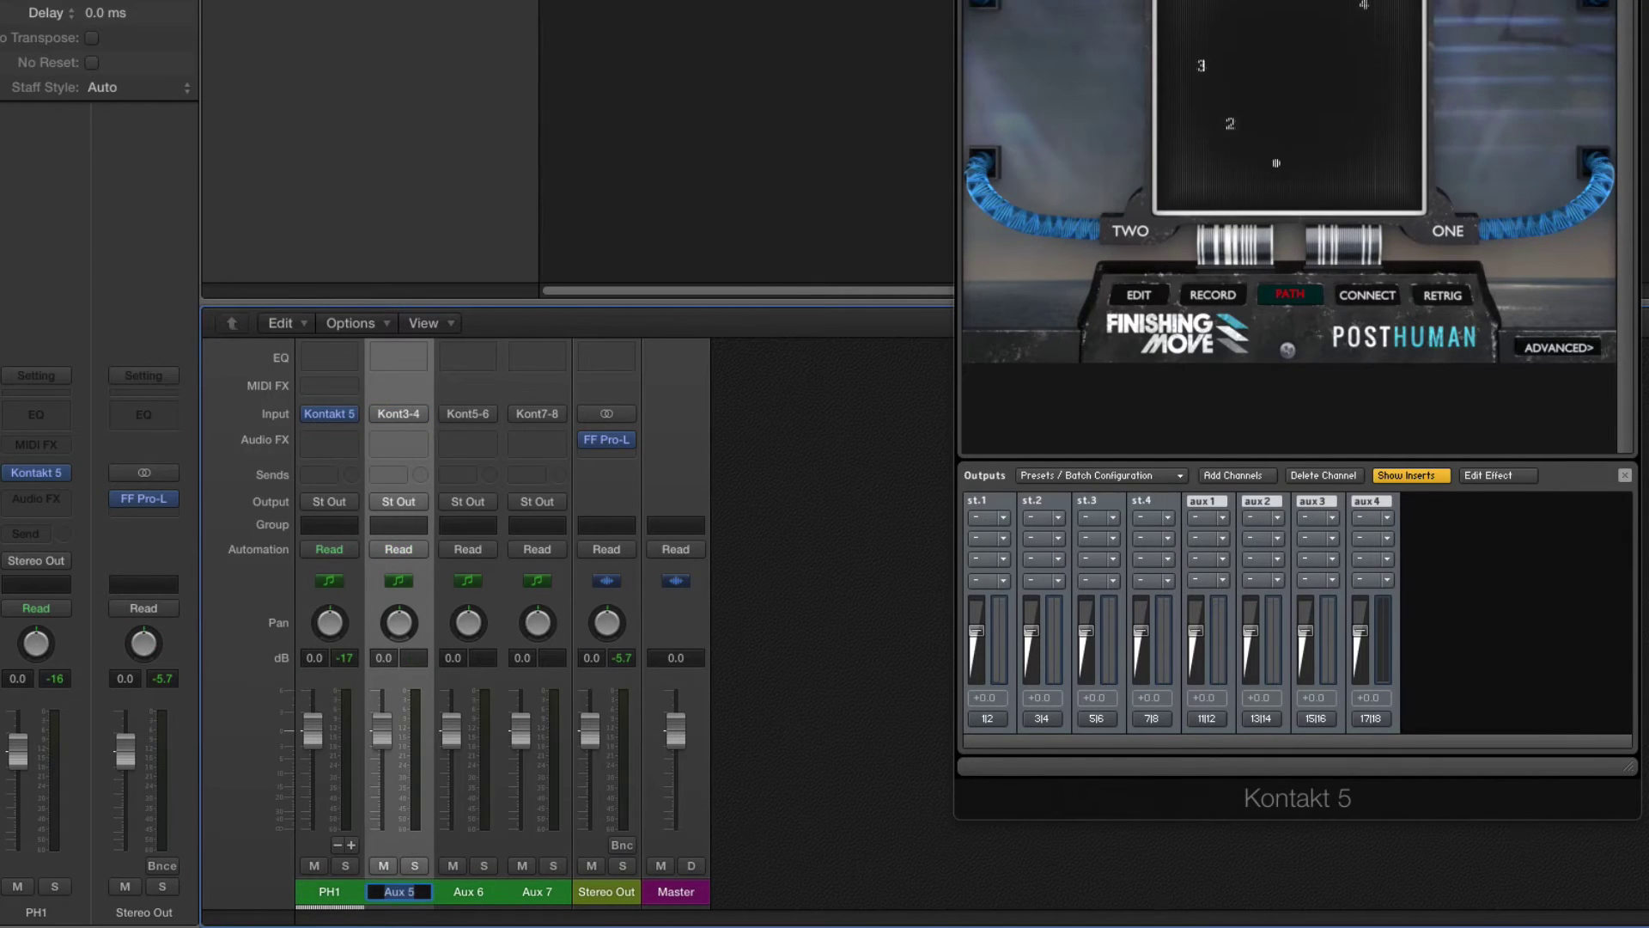
{"action": "type", "text": "PH2"}
{"action": "key", "text": "Tab"}
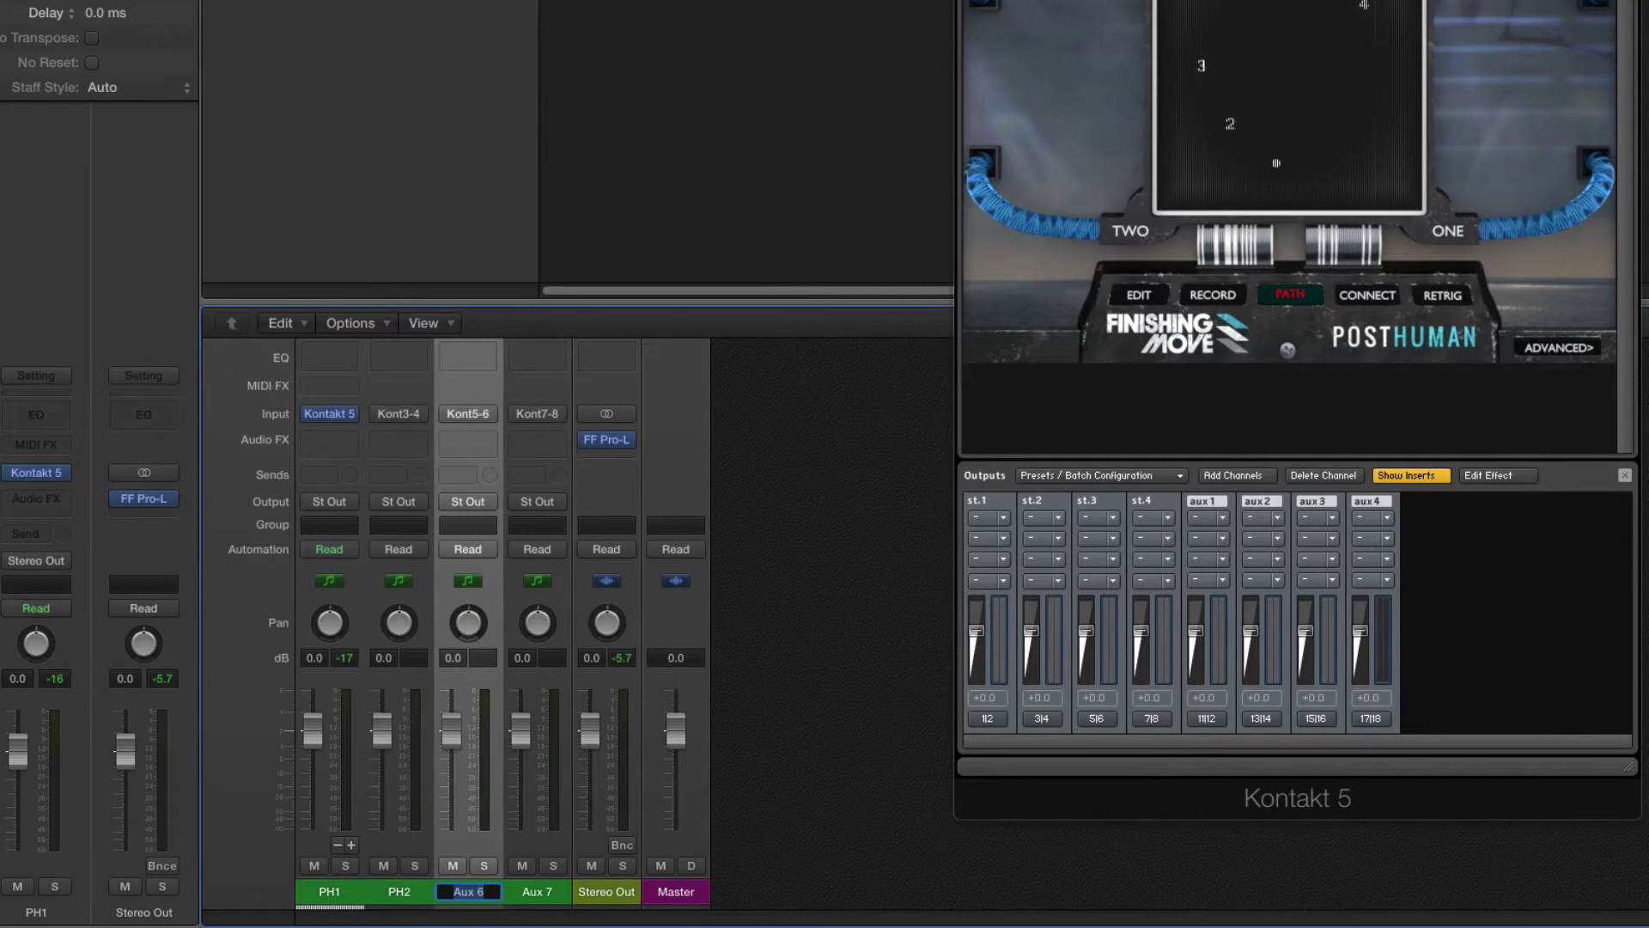
{"action": "type", "text": "PH3"}
{"action": "key", "text": "Tab"}
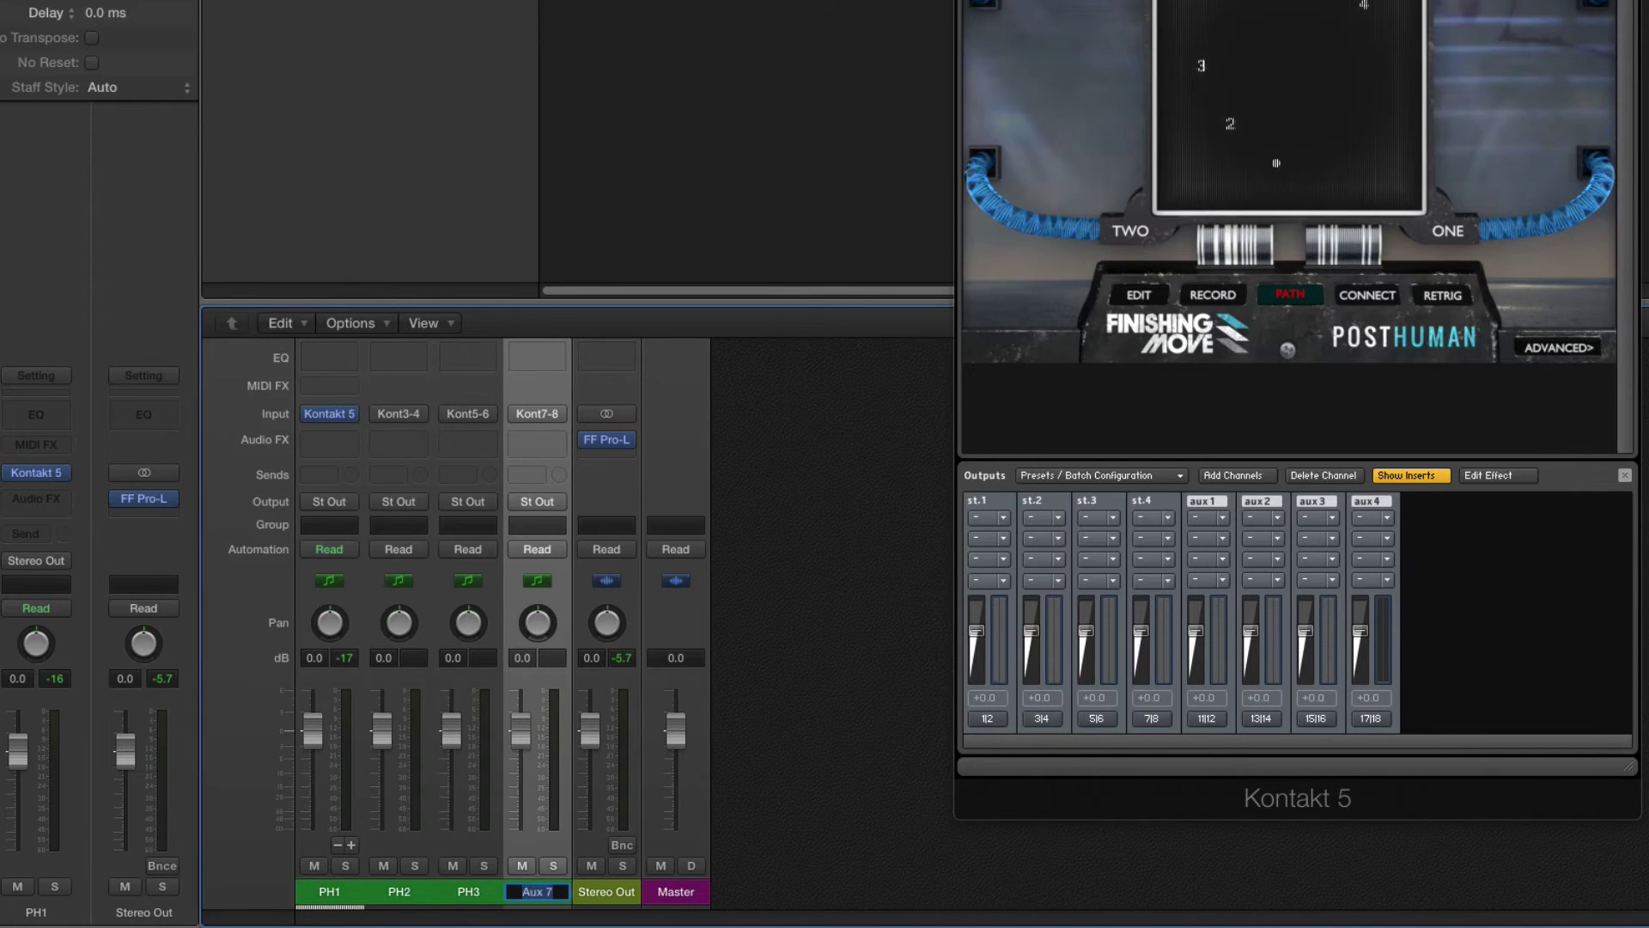
{"action": "type", "text": "PH4"}
{"action": "key", "text": "Return"}
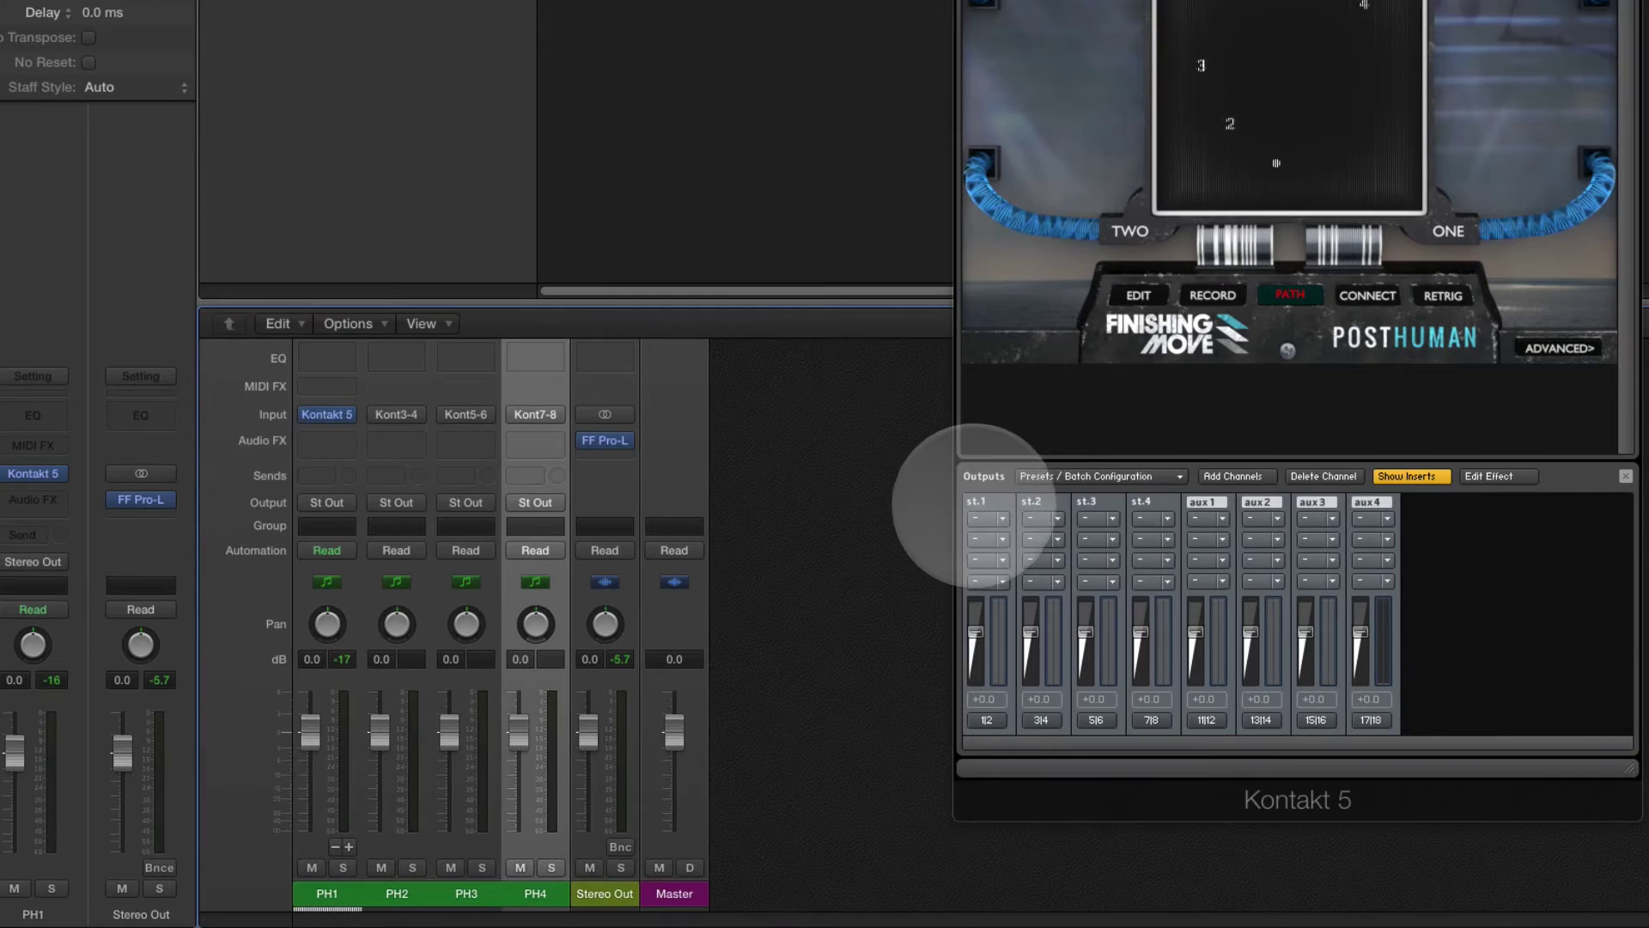
Name Kontakt's output channels st.1–st.4 as PH1, PH2, PH3 and PH4.
{"action": "double_click", "coordinate": [976, 500]}
{"action": "type", "text": "PH1"}
{"action": "double_click", "coordinate": [1035, 501]}
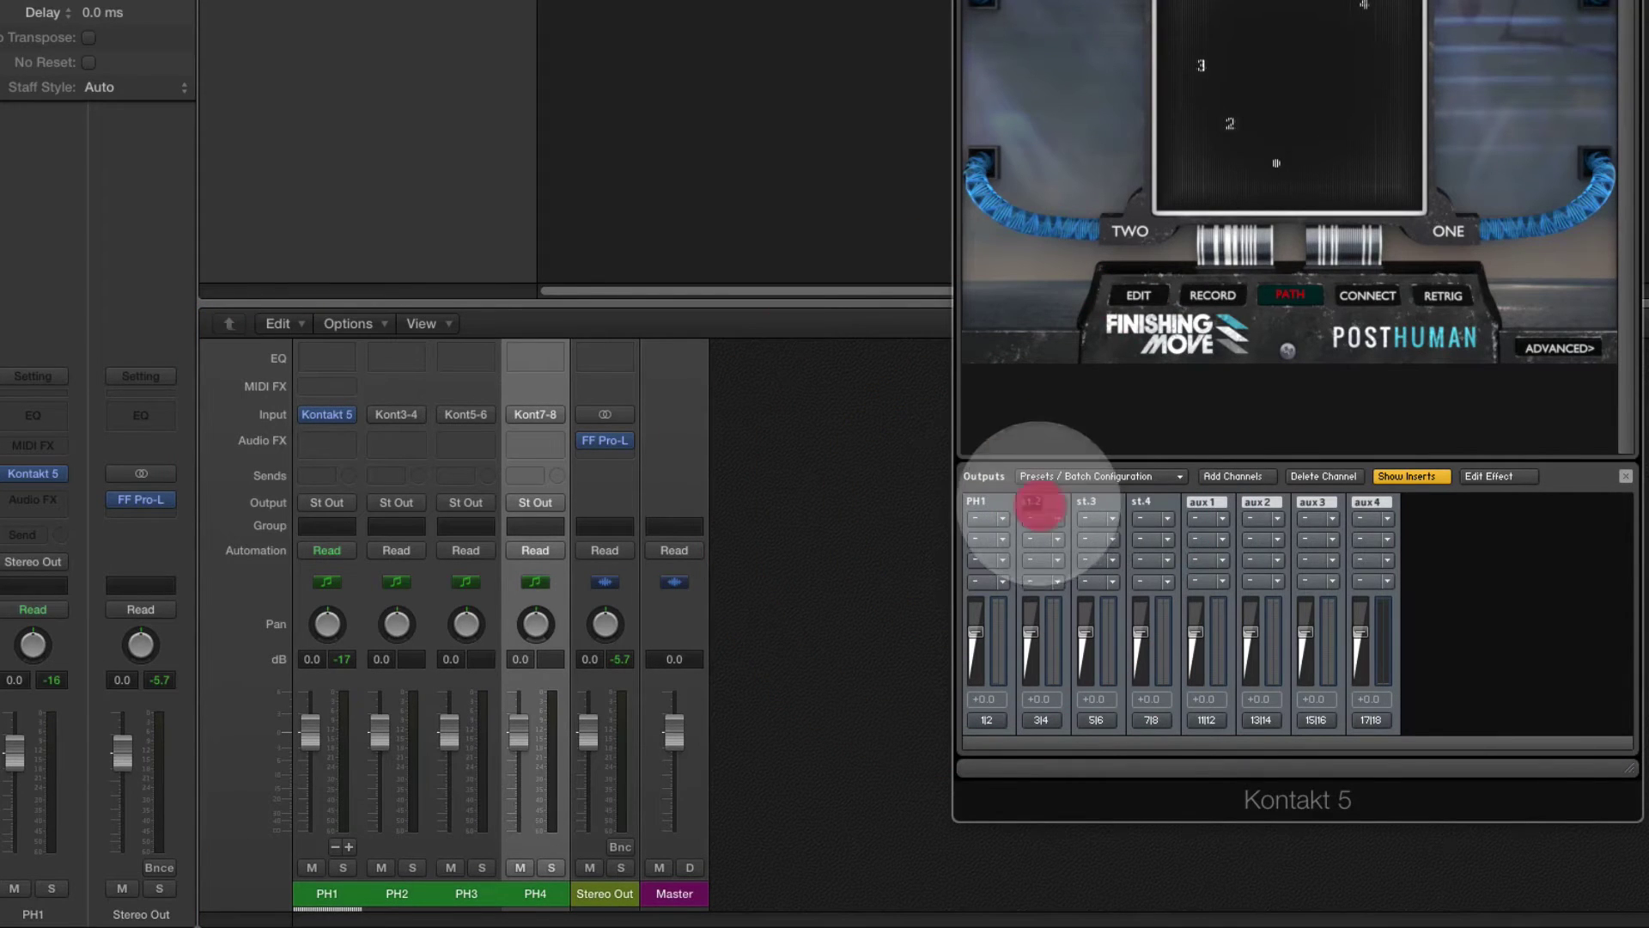
{"action": "type", "text": "PH2"}
{"action": "double_click", "coordinate": [1091, 505]}
{"action": "type", "text": "PH3"}
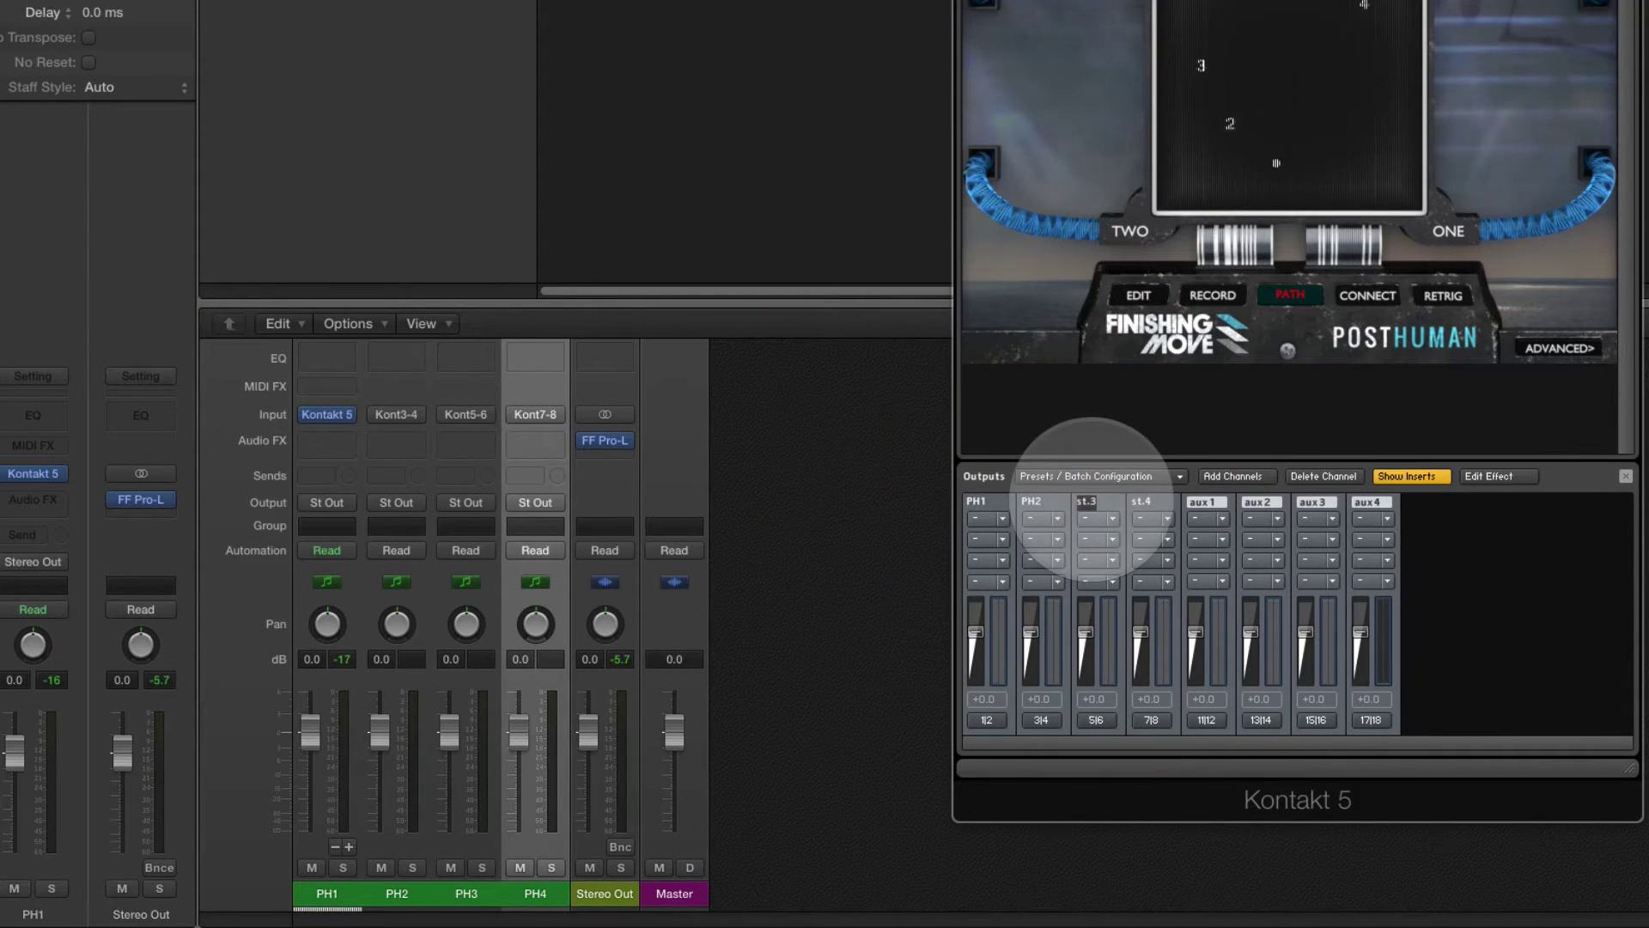
{"action": "double_click", "coordinate": [1149, 498]}
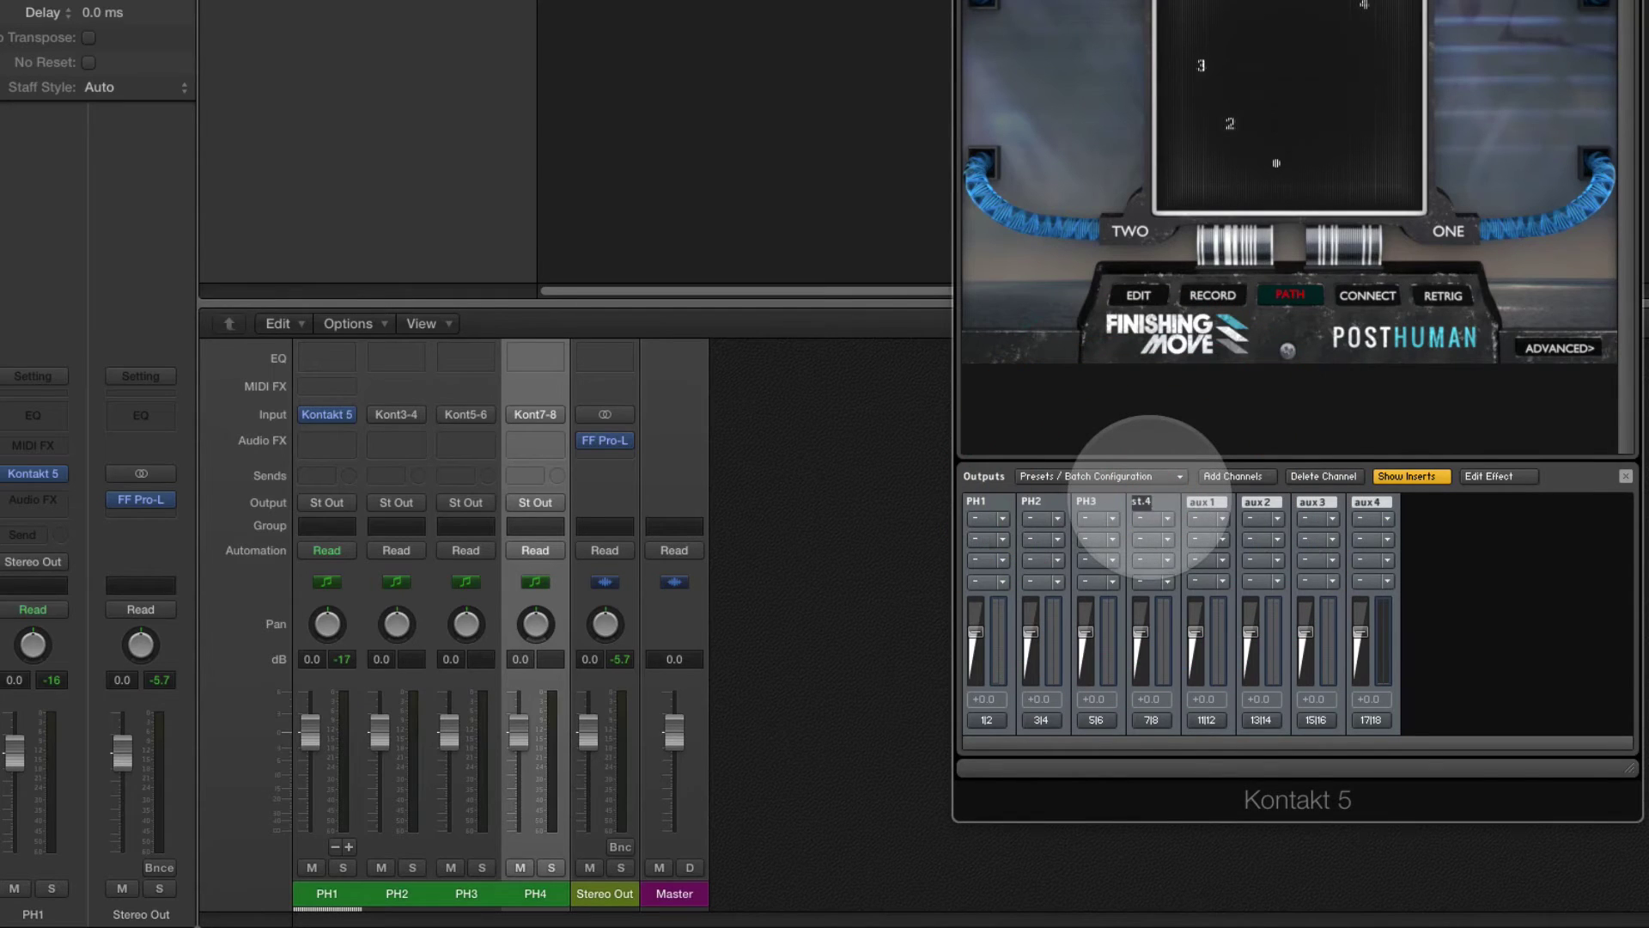
{"action": "type", "text": "PH4"}
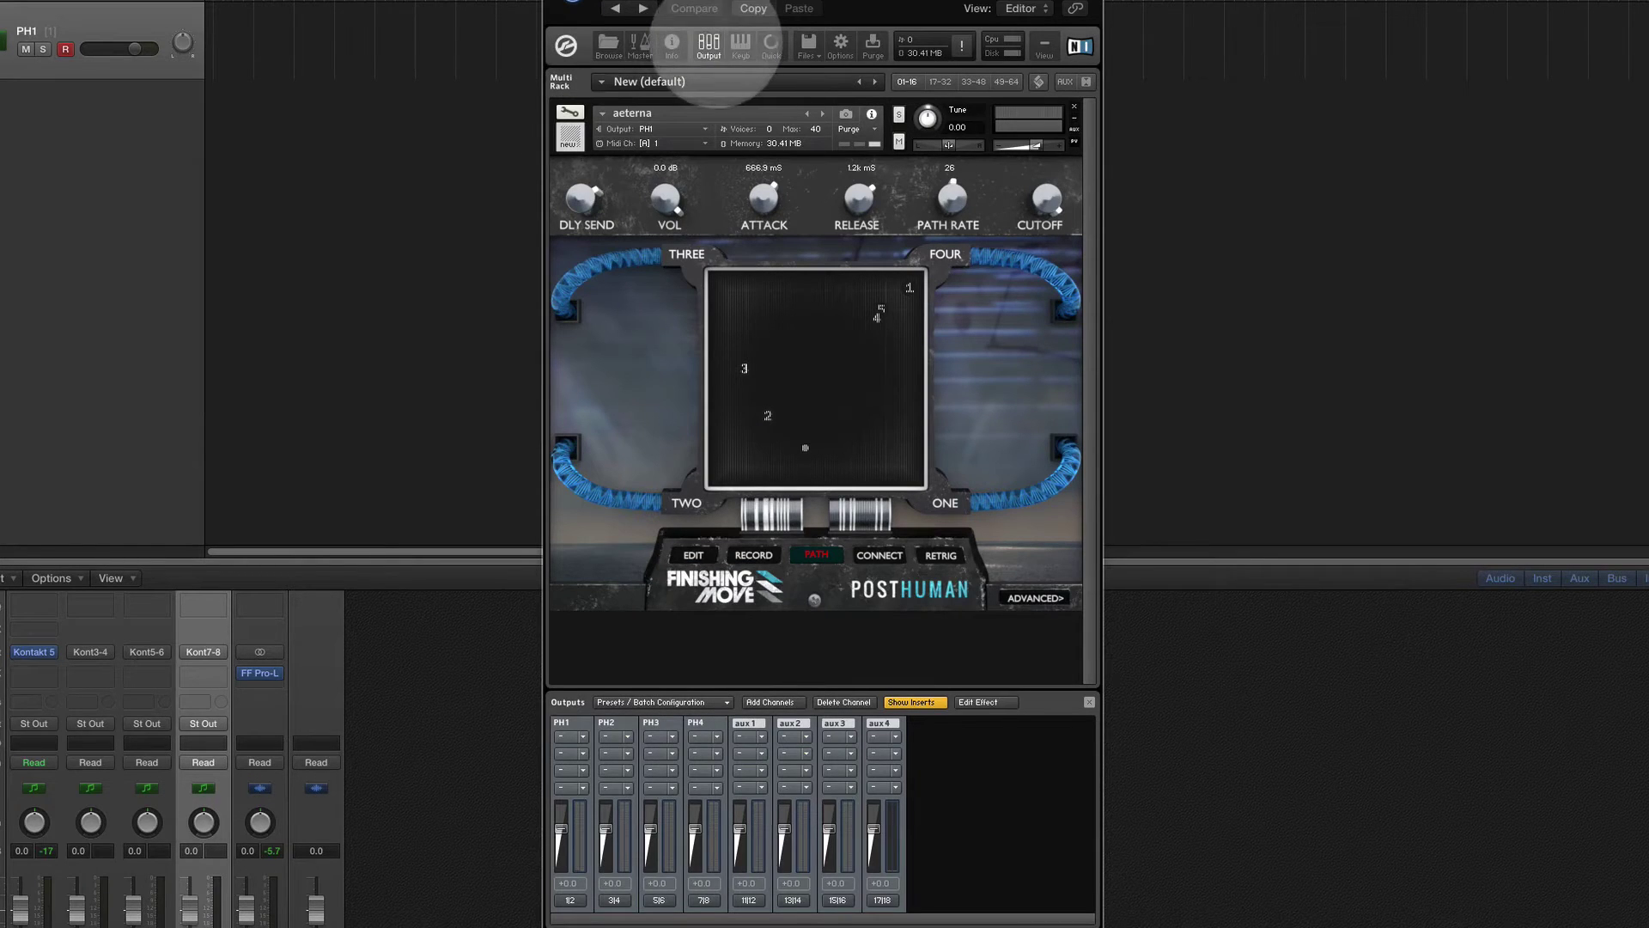
Hide Kontakt's output mixer and enter Instrument Edit Mode at the Instrument Buses section.
{"action": "left_click", "coordinate": [709, 45]}
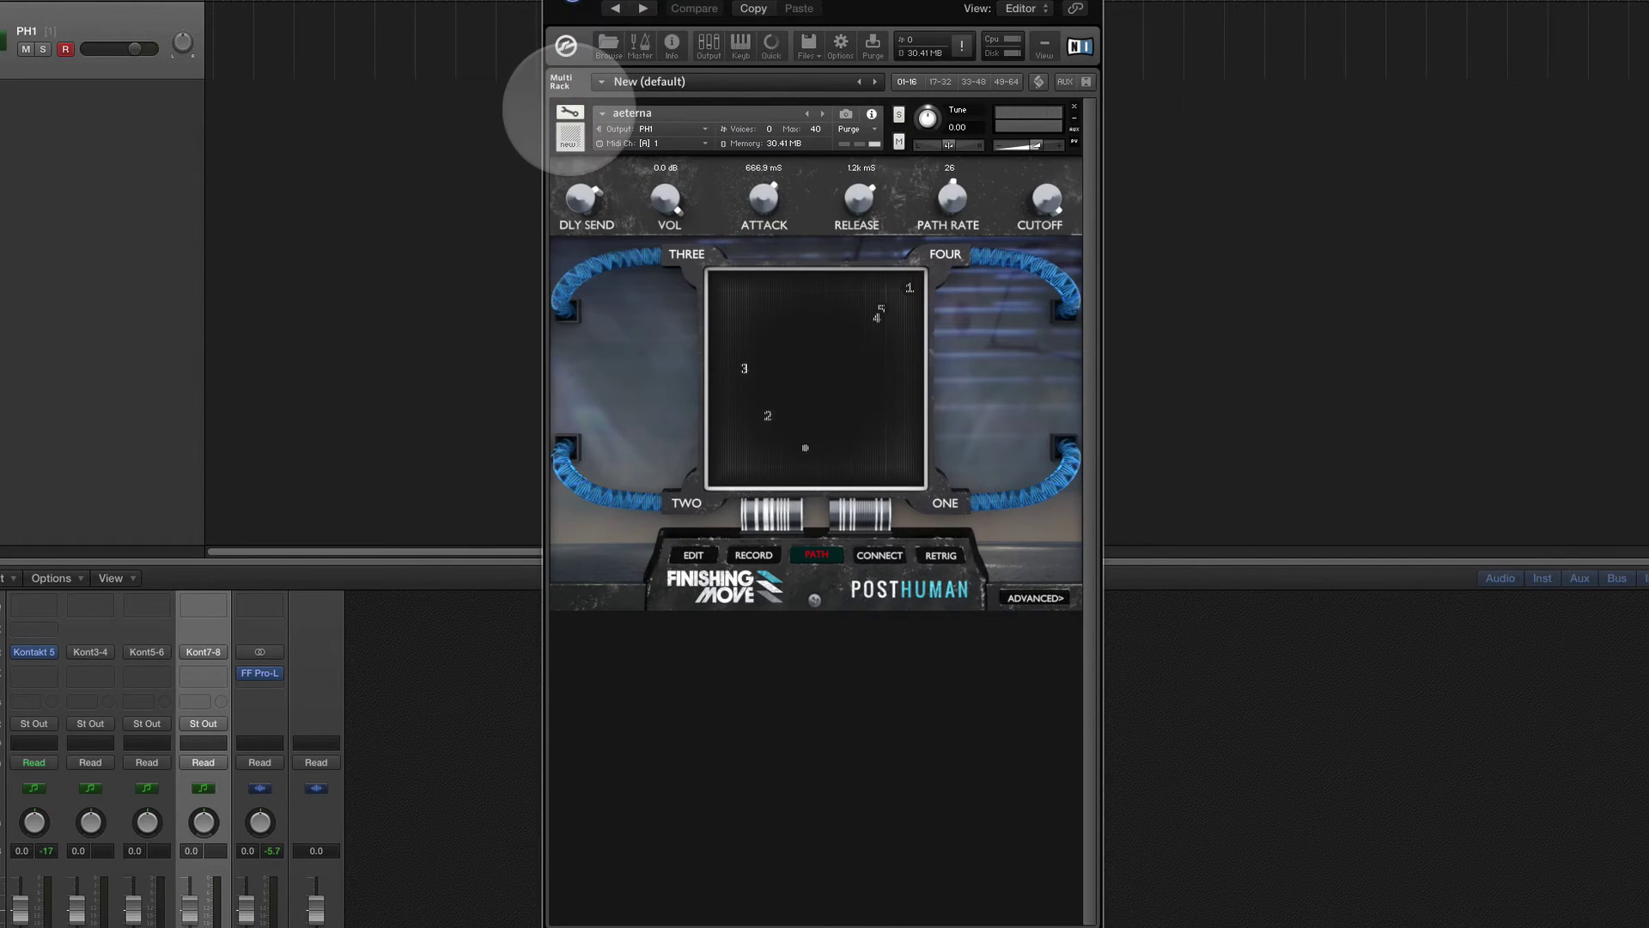
{"action": "left_click", "coordinate": [569, 111]}
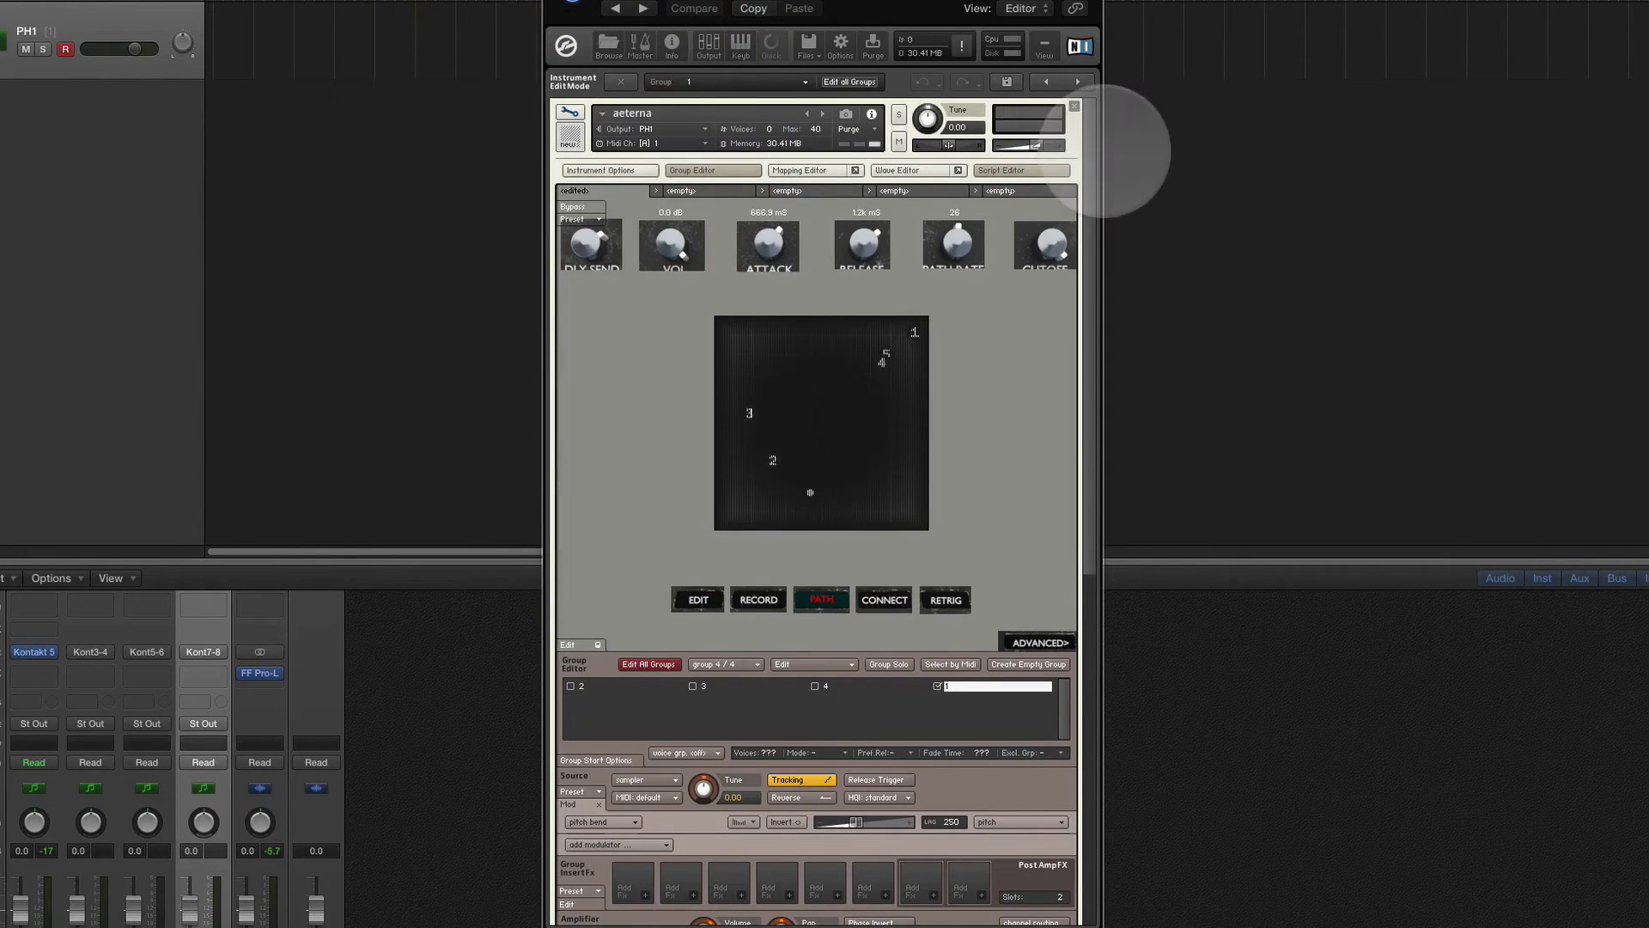
{"action": "left_click_drag", "start_coordinate": [1095, 129], "coordinate": [1097, 498]}
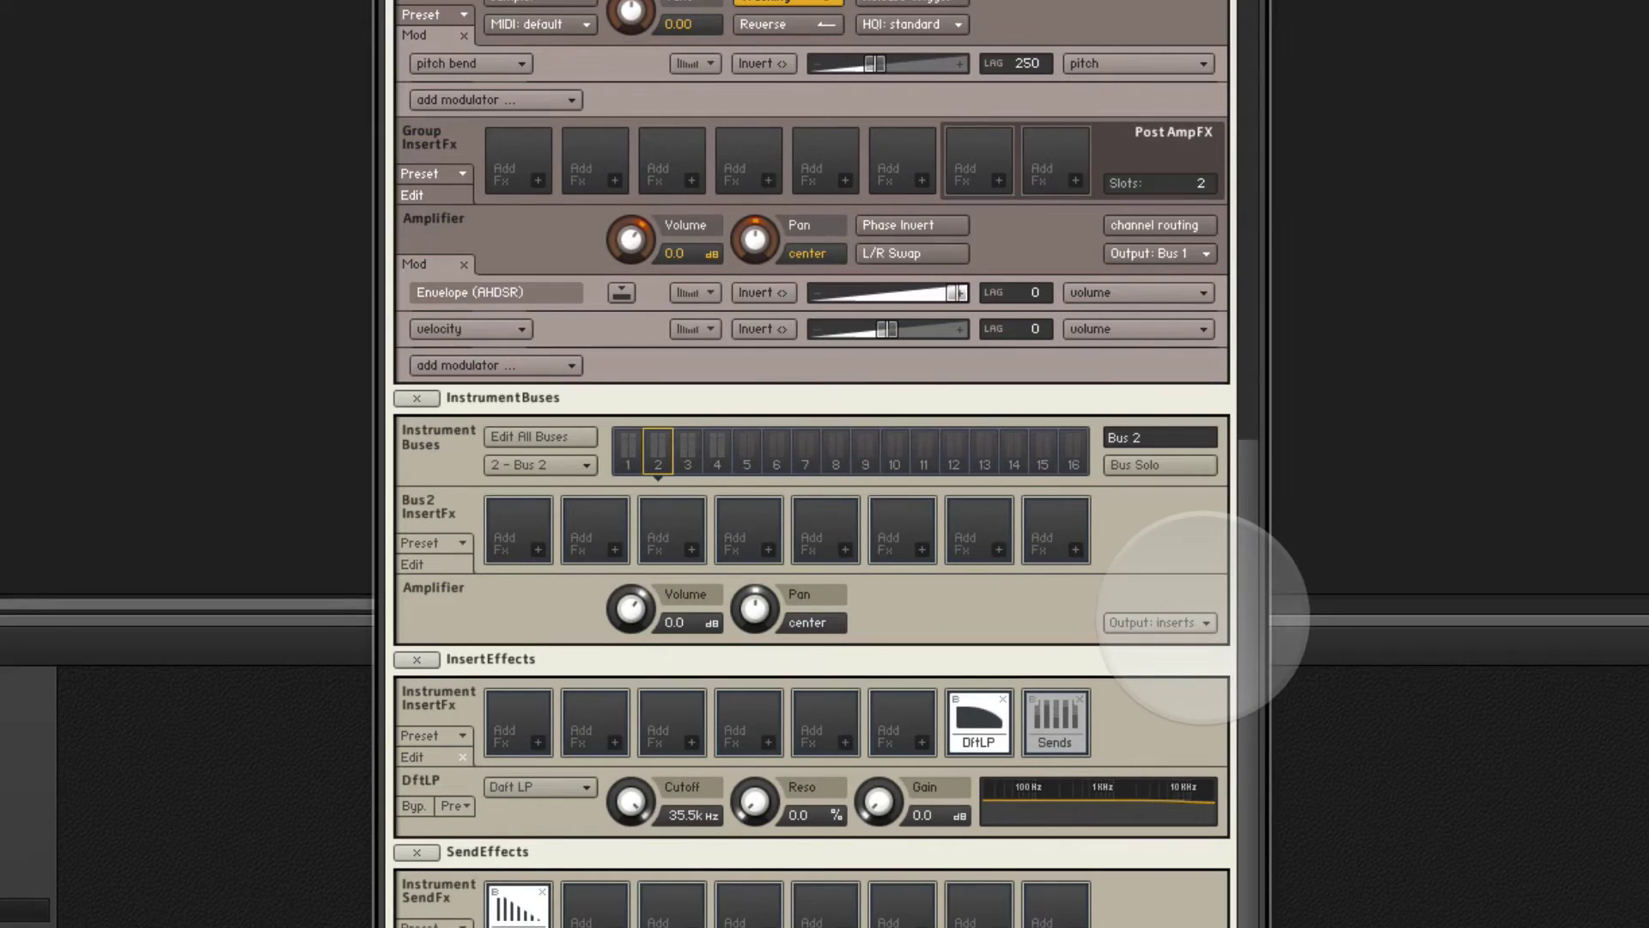
{"action": "left_click", "coordinate": [1205, 621]}
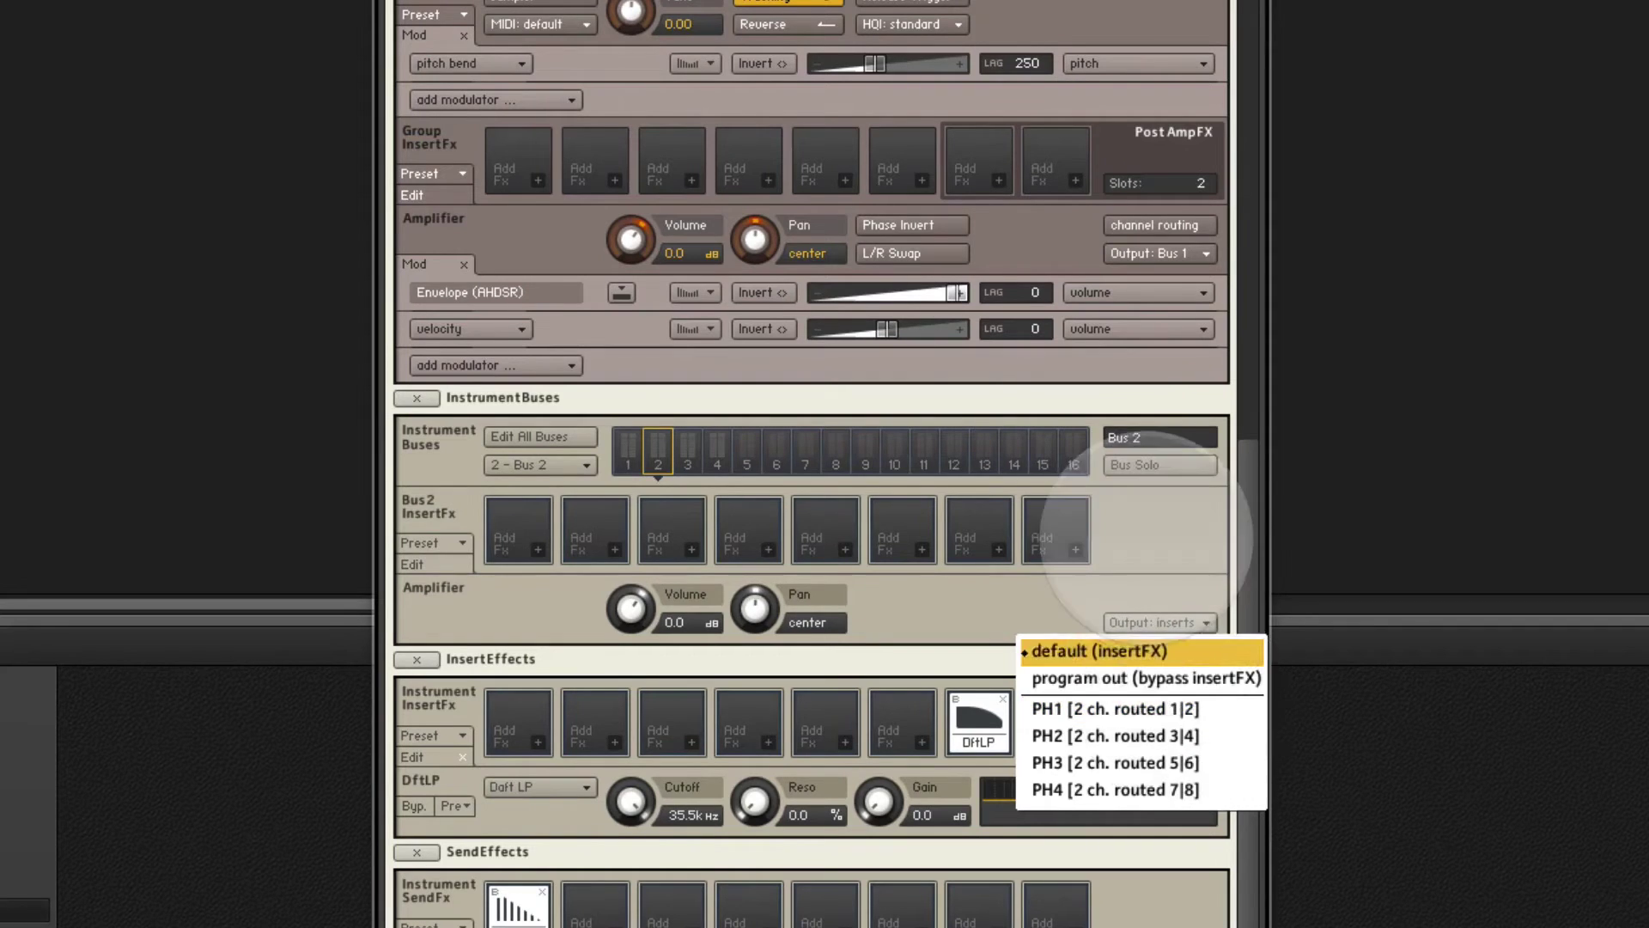
{"action": "left_click", "coordinate": [1203, 707]}
Route instrument Bus 1 to output PH1 and Bus 2 to PH2.
{"action": "left_click", "coordinate": [628, 448]}
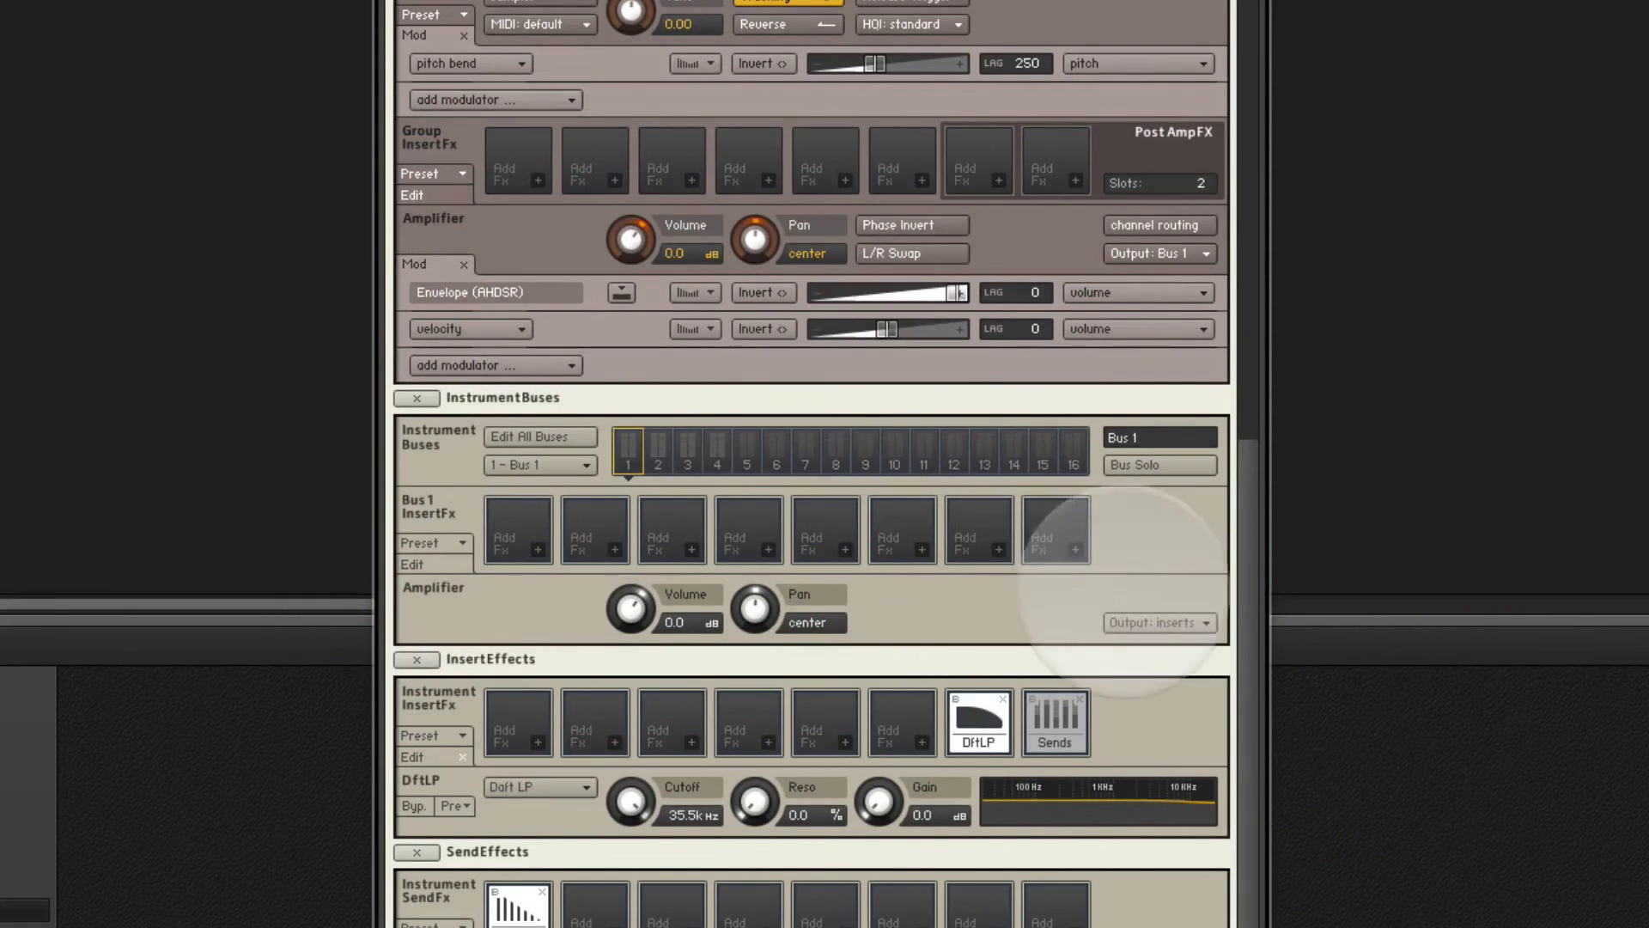
{"action": "left_click", "coordinate": [1138, 622]}
{"action": "left_click", "coordinate": [1138, 707]}
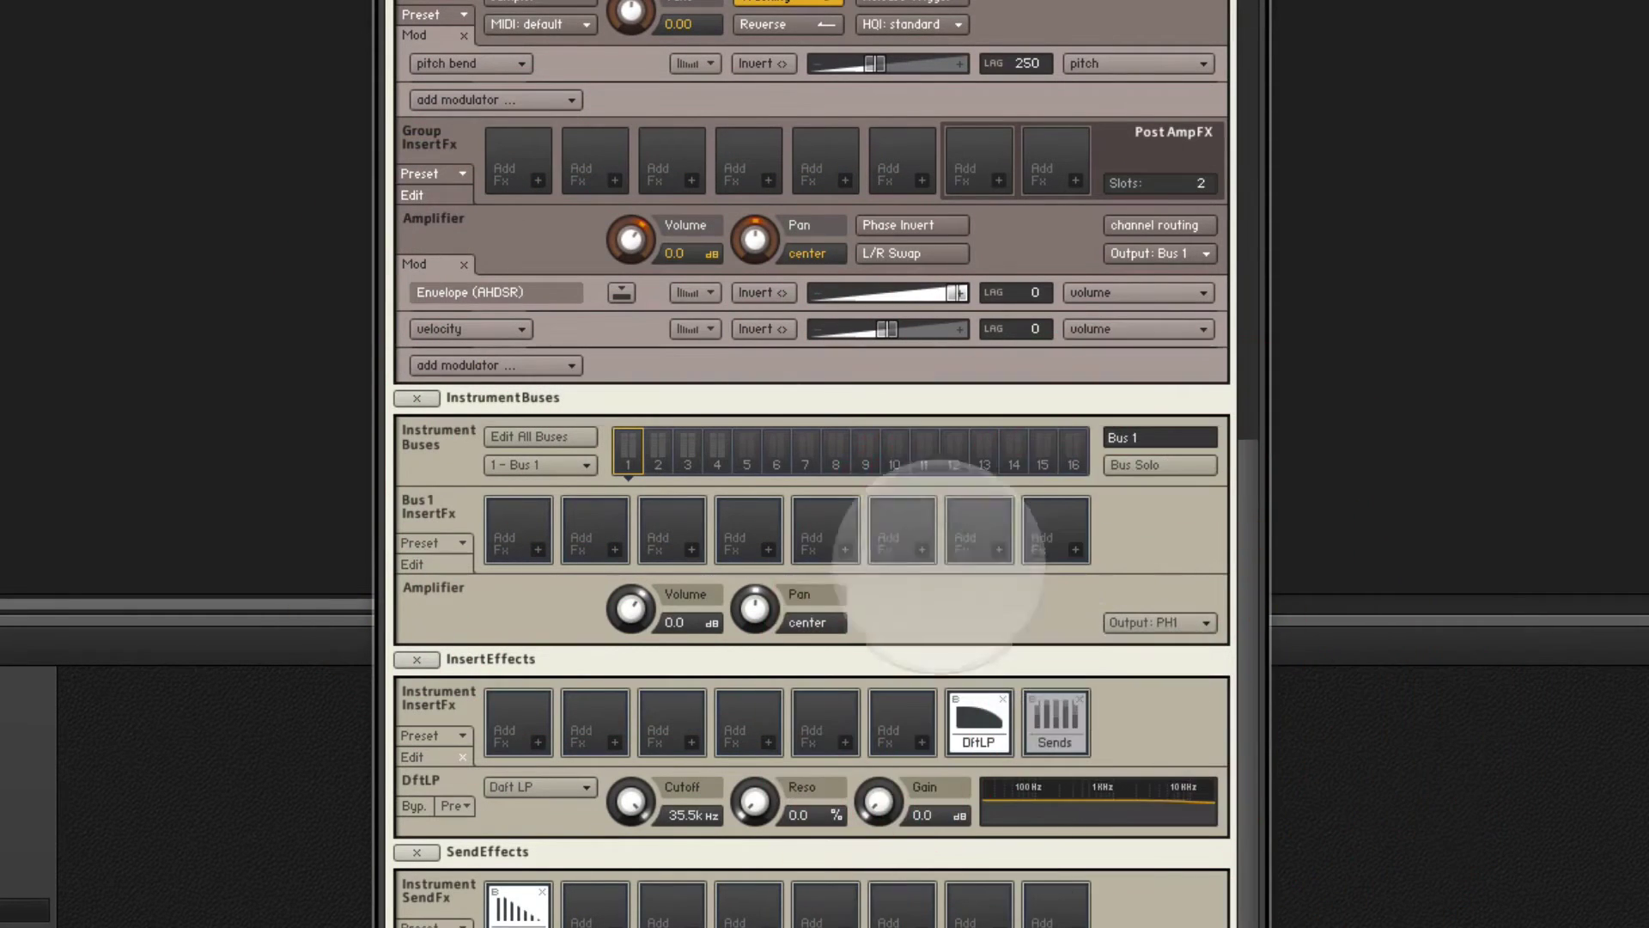
{"action": "left_click", "coordinate": [658, 448]}
{"action": "left_click", "coordinate": [1152, 624]}
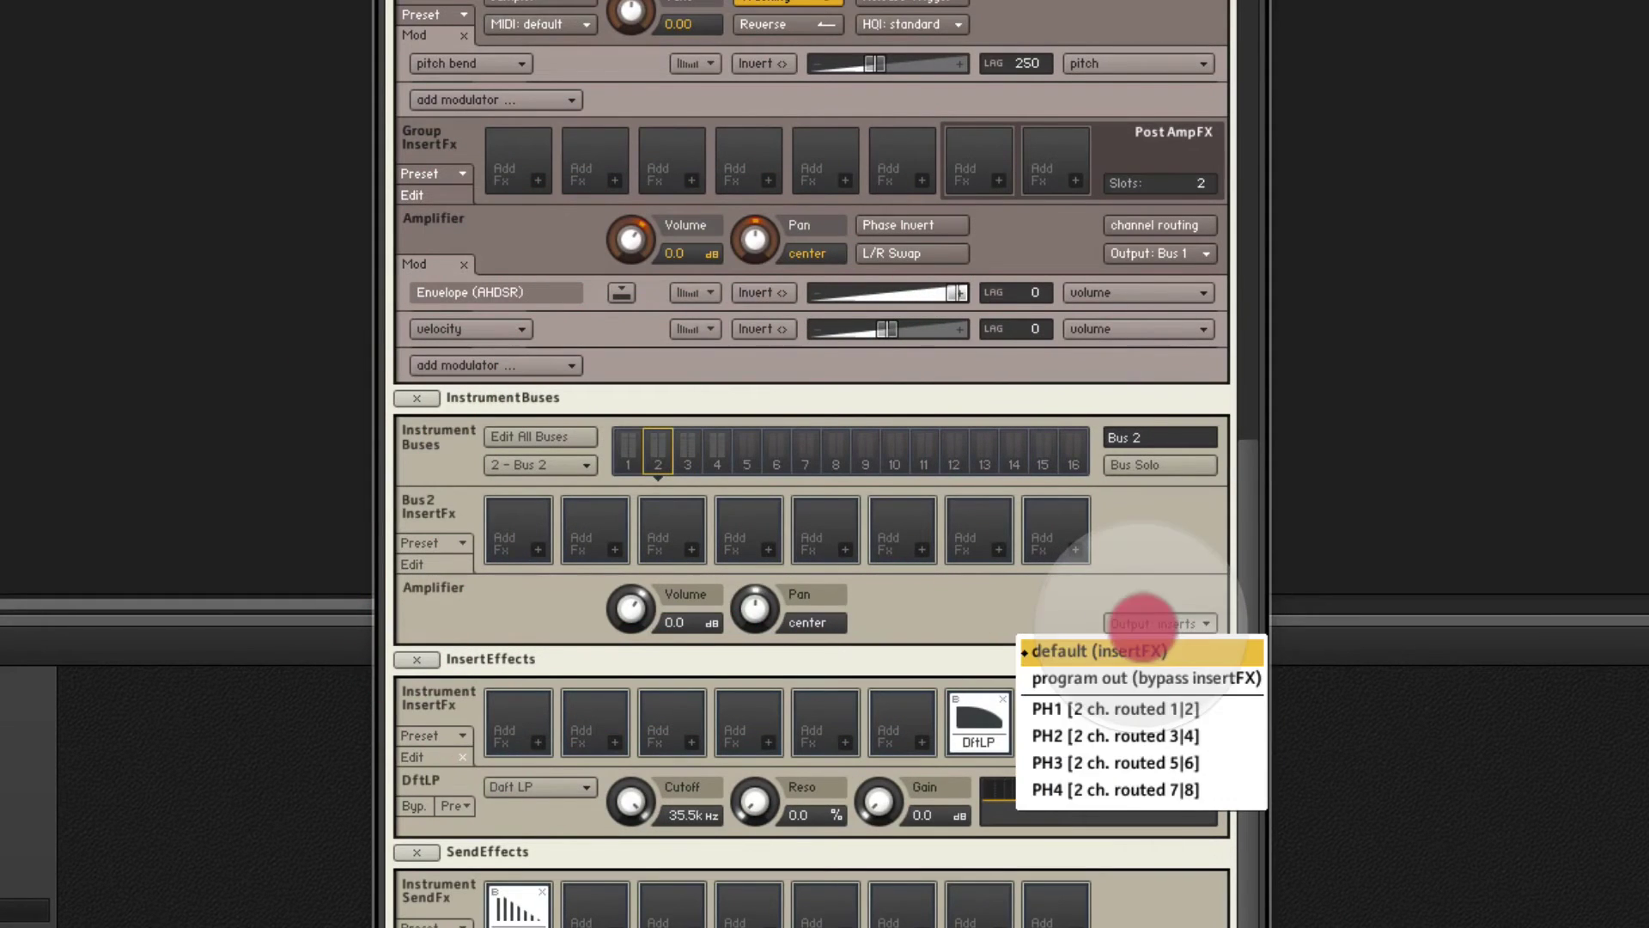
{"action": "left_click", "coordinate": [1147, 729]}
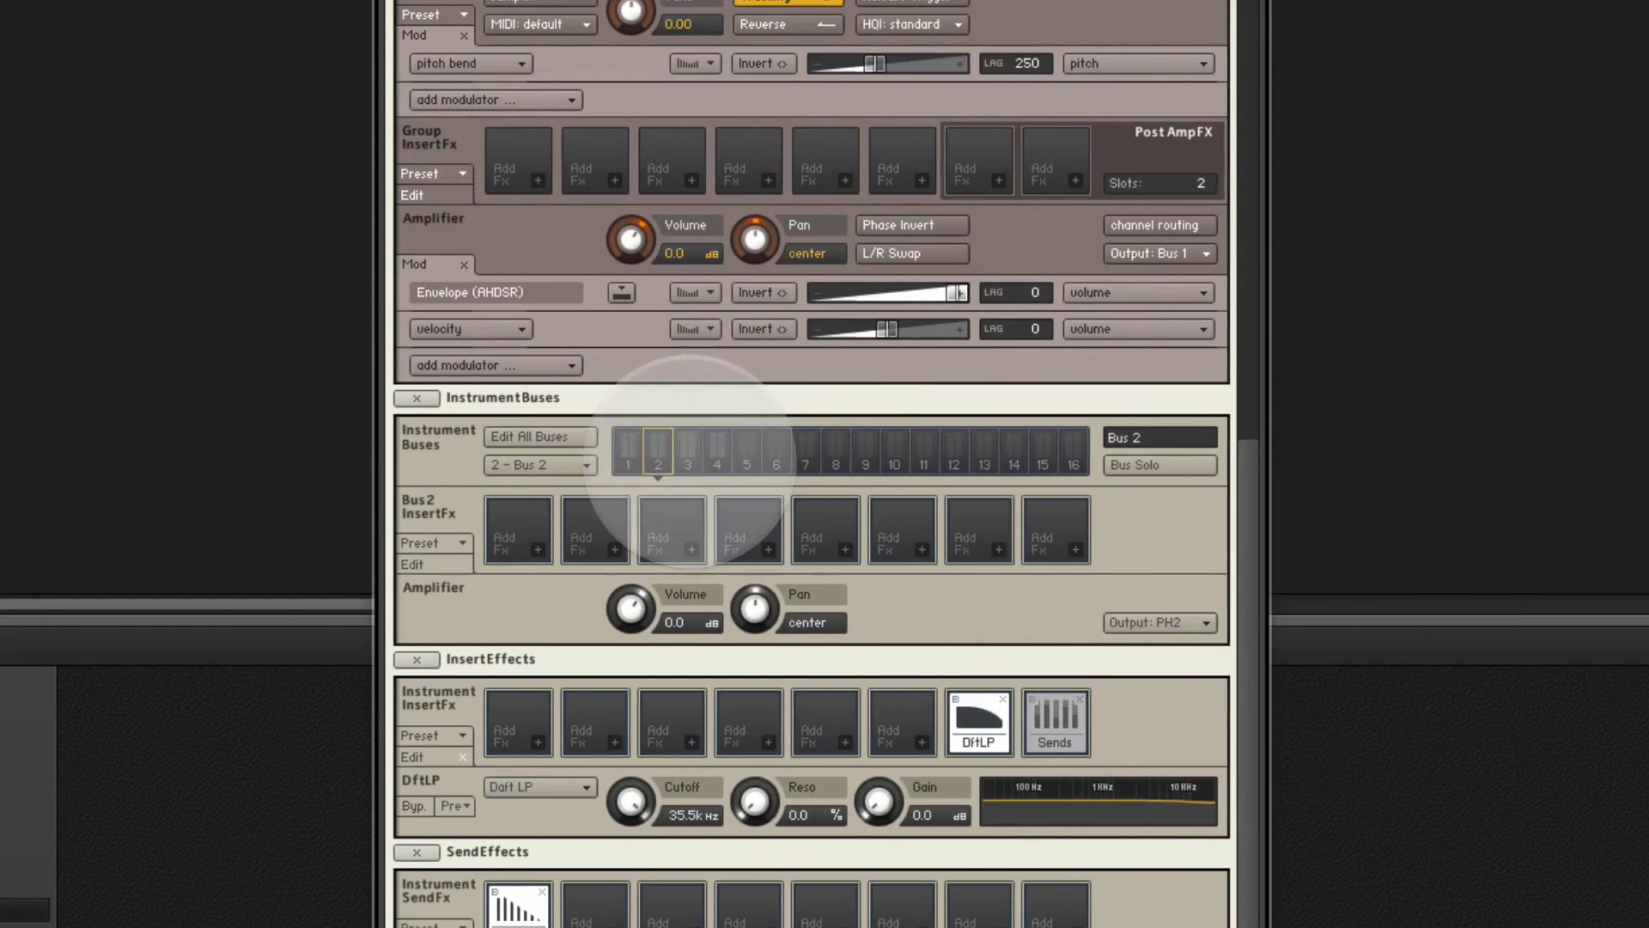
Route Bus 3 to PH3 and Bus 4 to PH4, then show the output mixer again.
{"action": "left_click", "coordinate": [687, 449]}
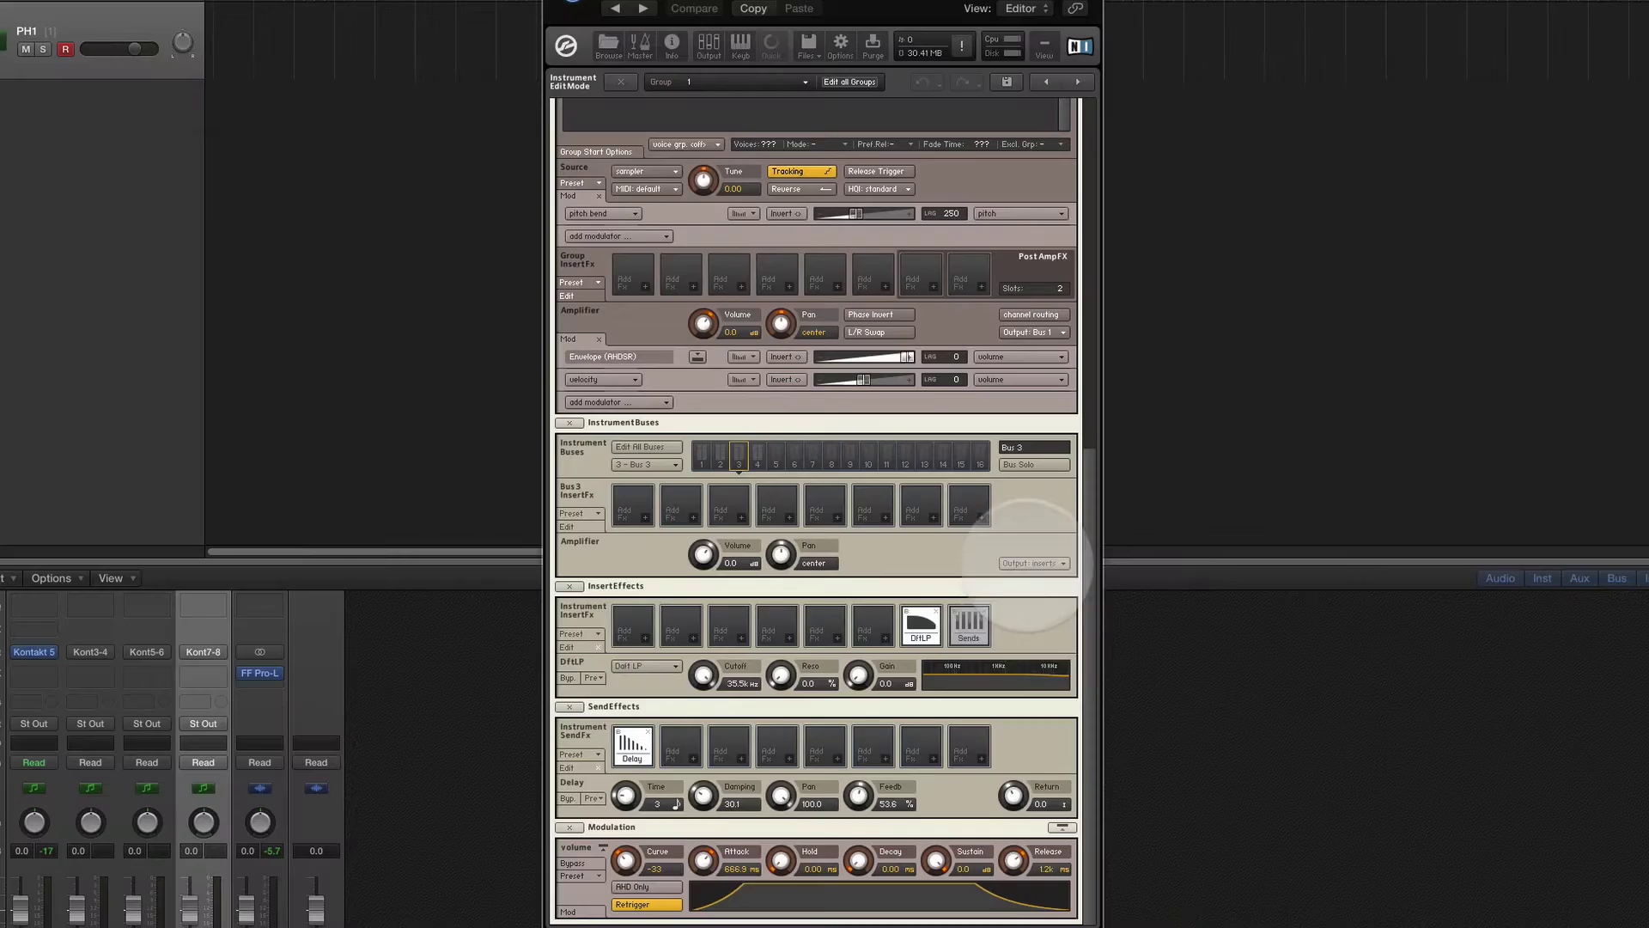
{"action": "left_click", "coordinate": [1033, 563]}
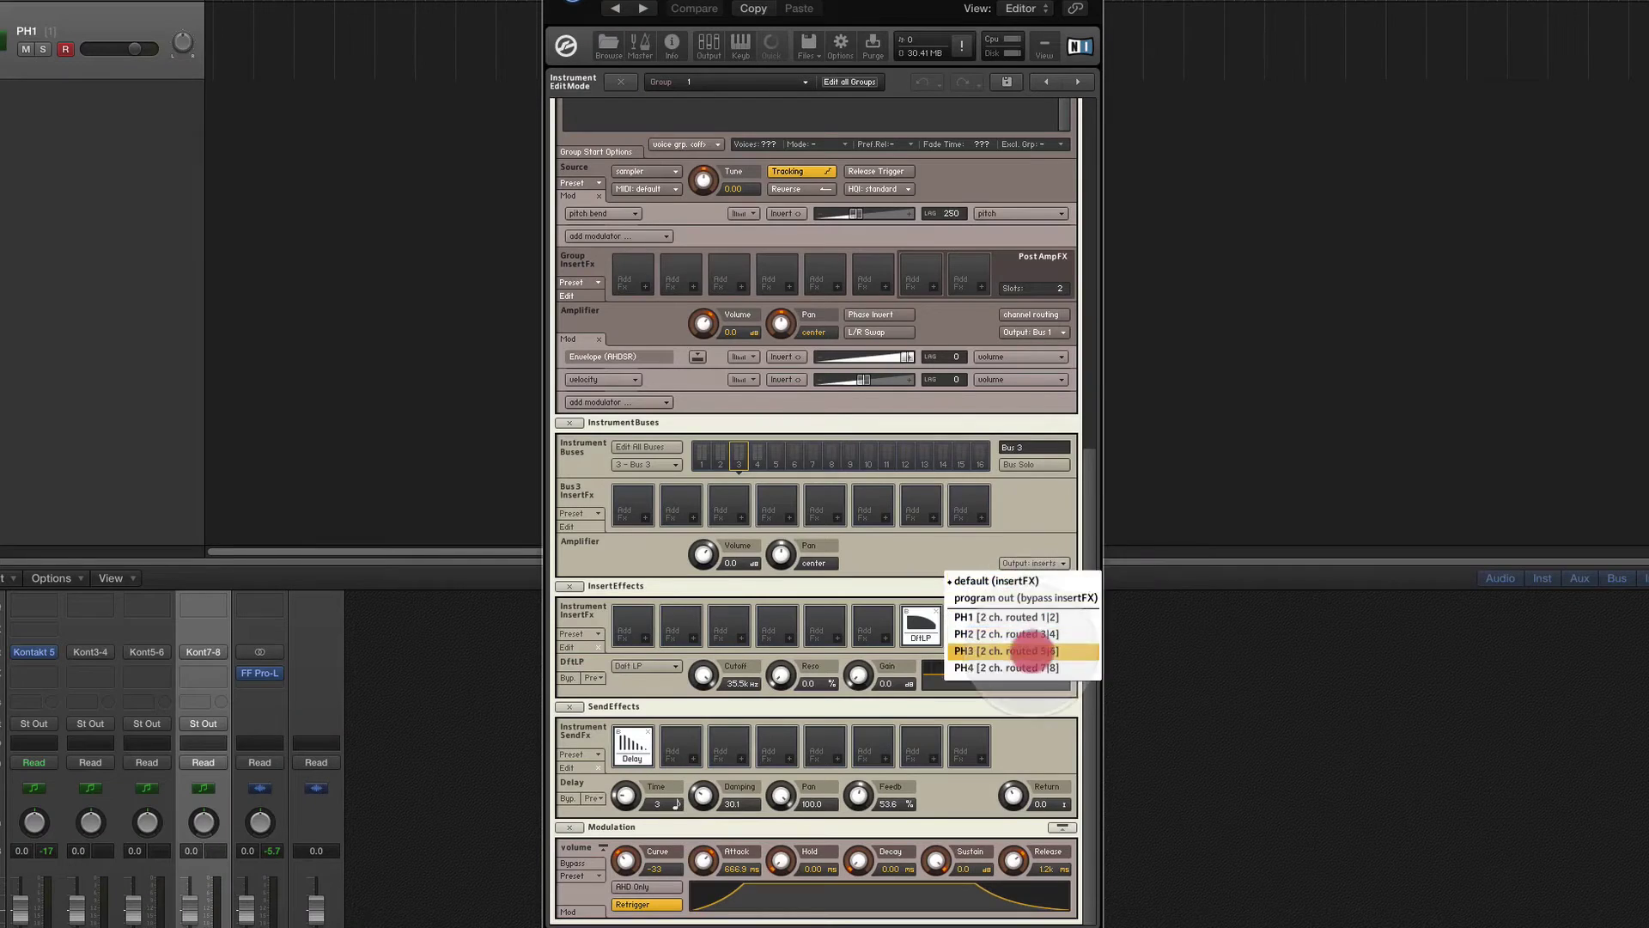
{"action": "left_click", "coordinate": [1042, 648]}
{"action": "left_click", "coordinate": [758, 455]}
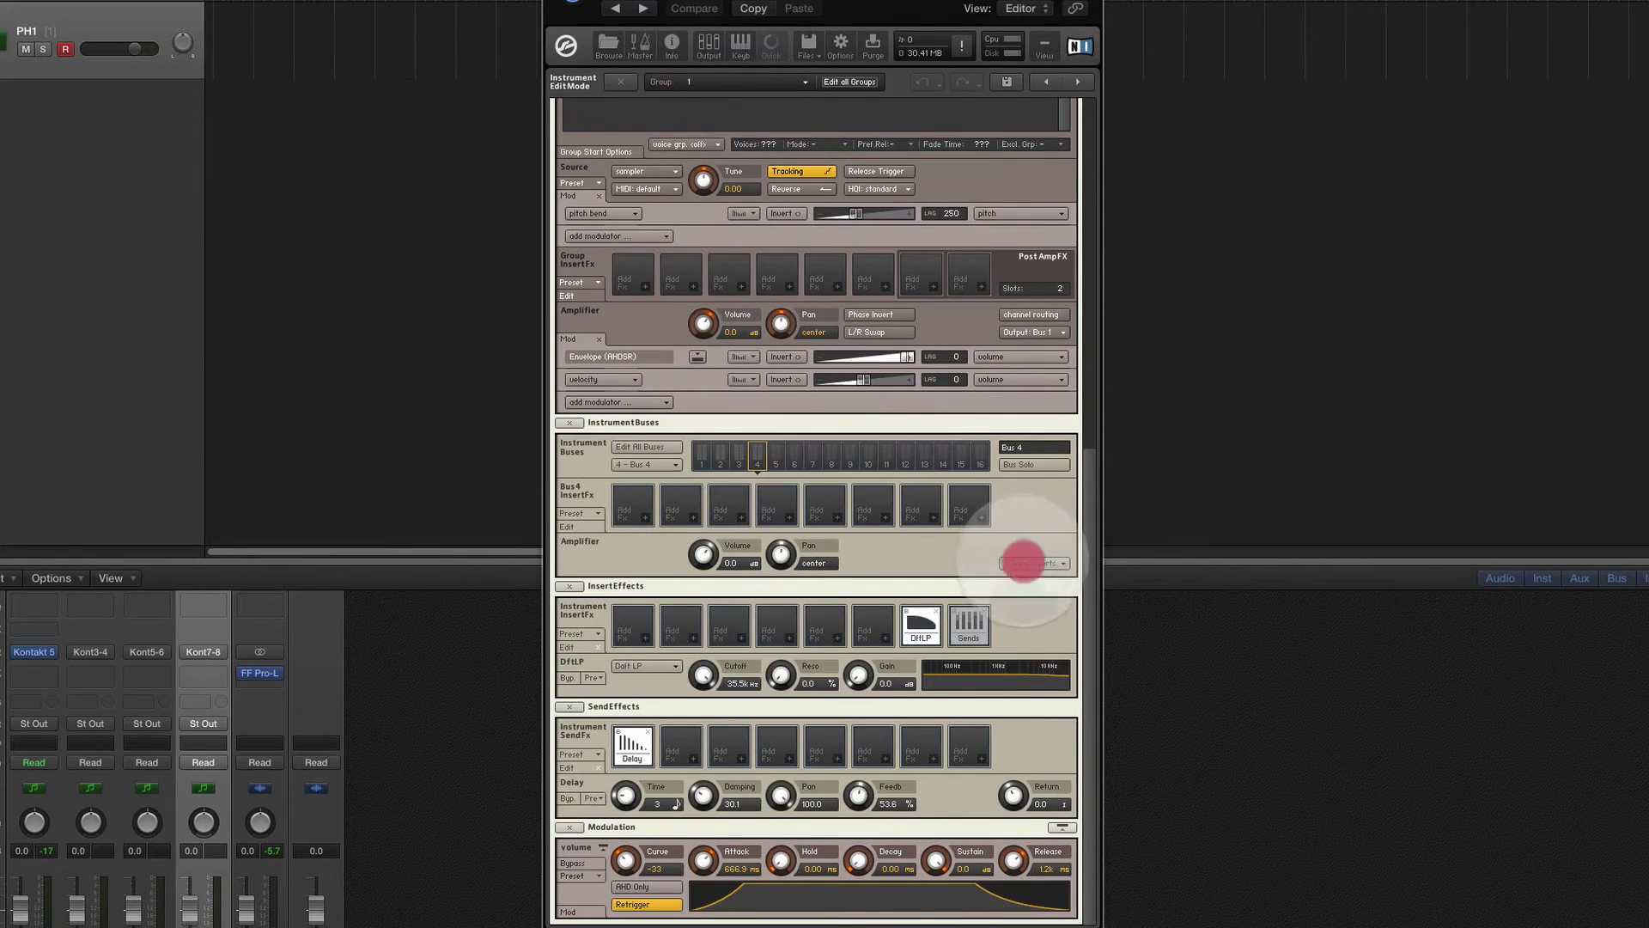
{"action": "left_click", "coordinate": [1033, 563]}
{"action": "left_click", "coordinate": [1040, 668]}
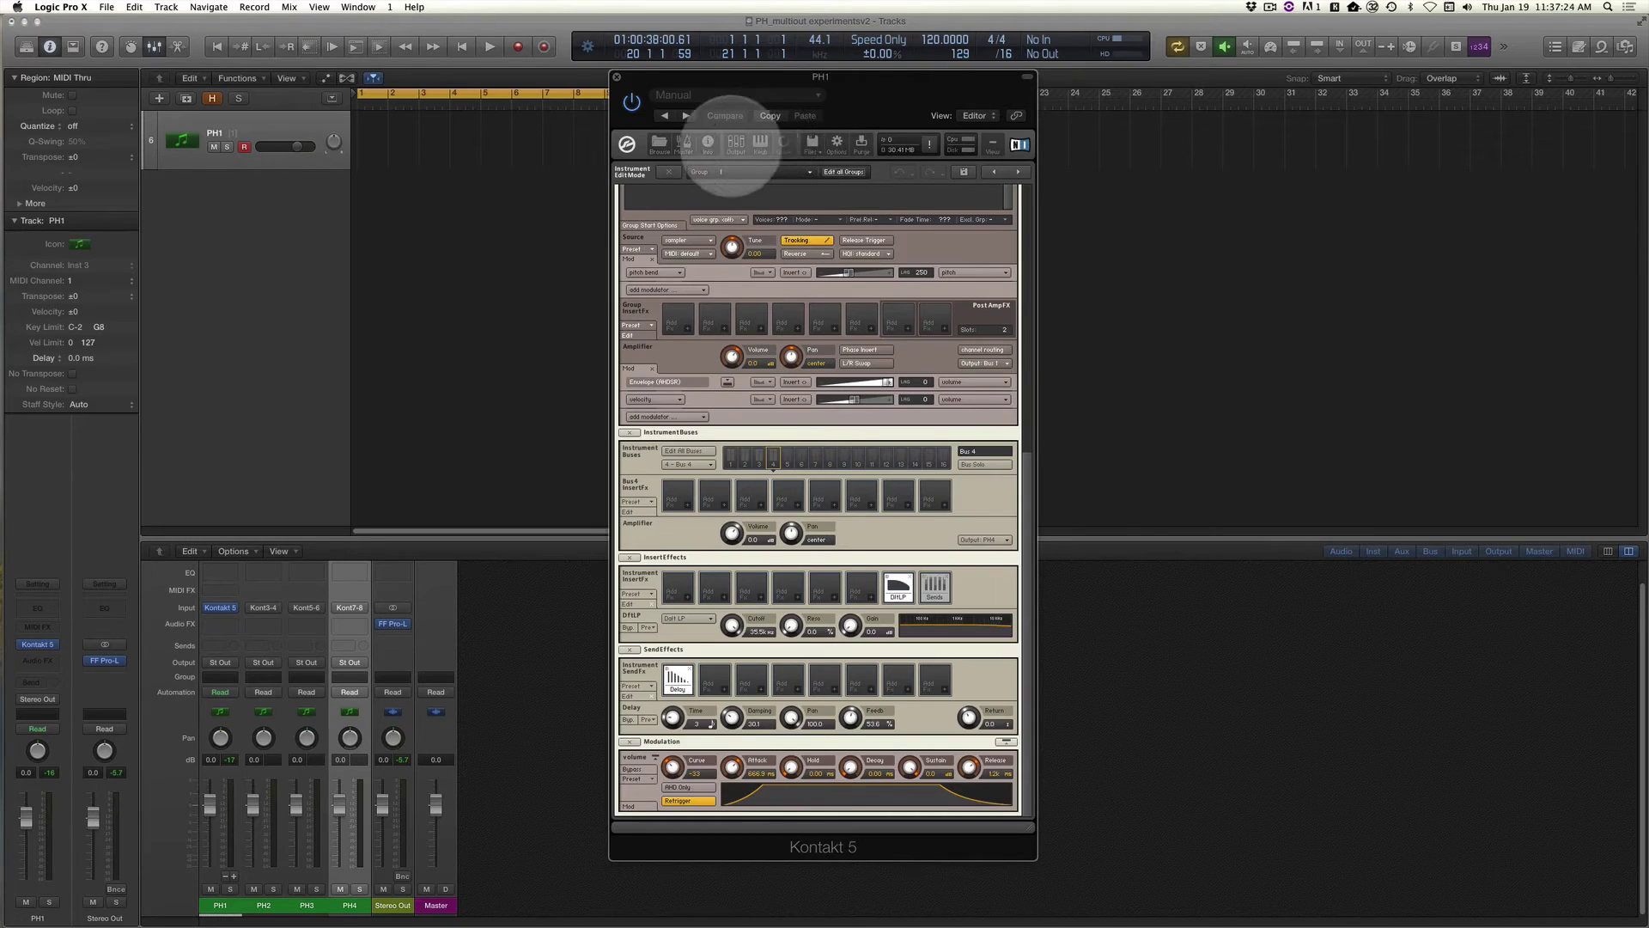
{"action": "left_click", "coordinate": [709, 45]}
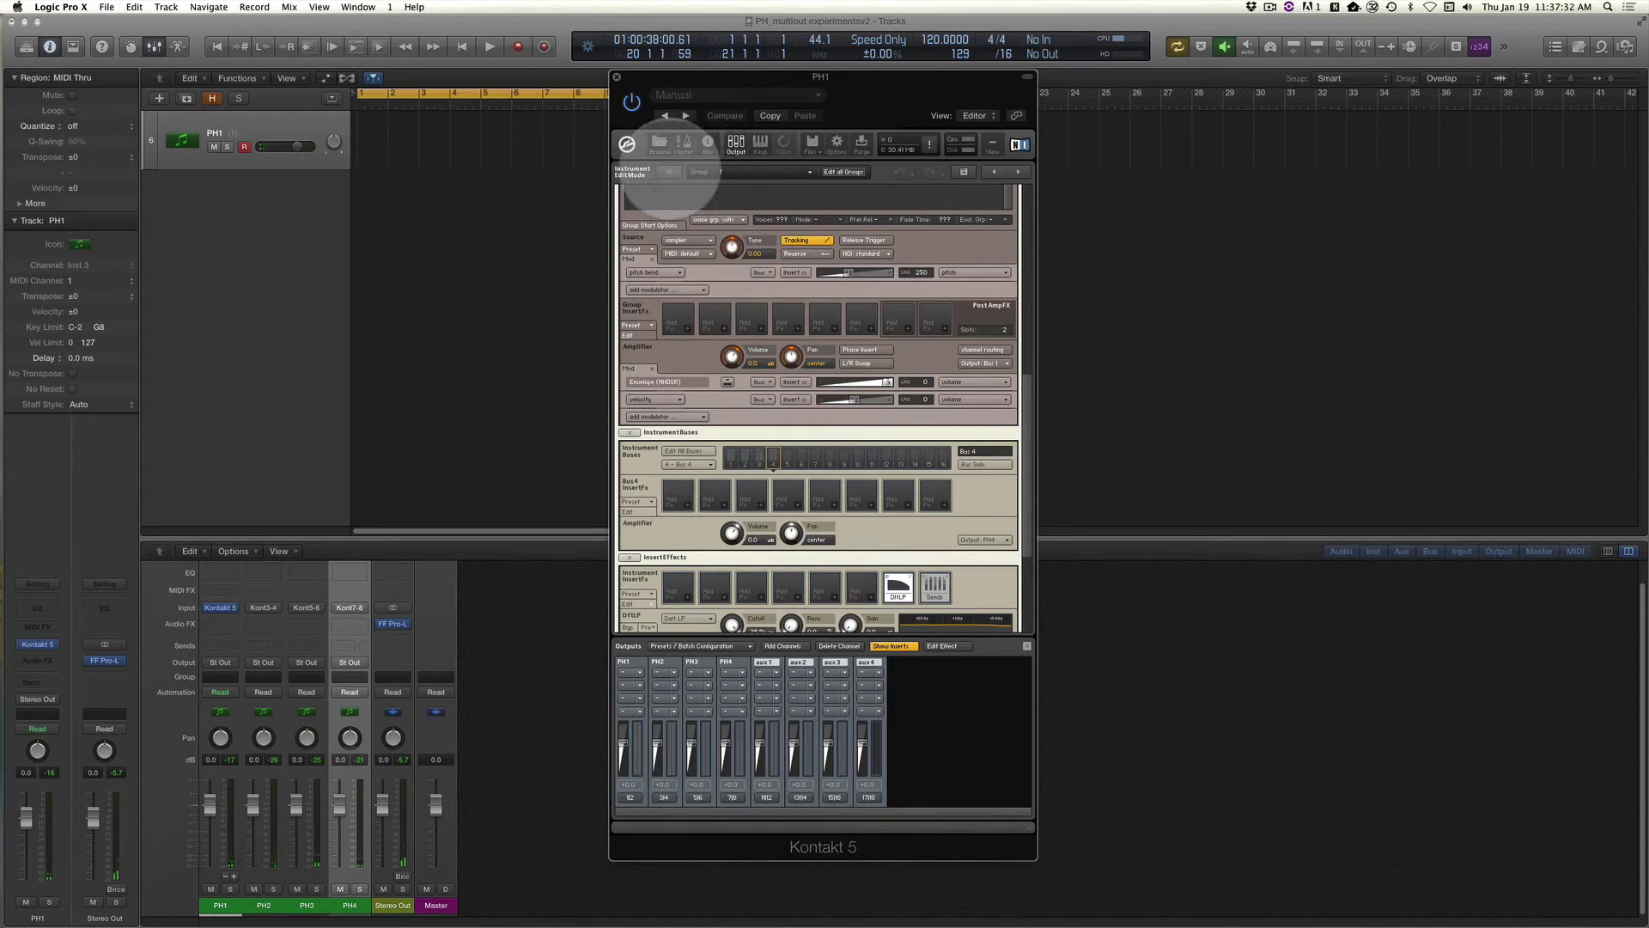
Leave Instrument Edit Mode and adjust aeterna's DLY SEND knob.
{"action": "left_click", "coordinate": [669, 171]}
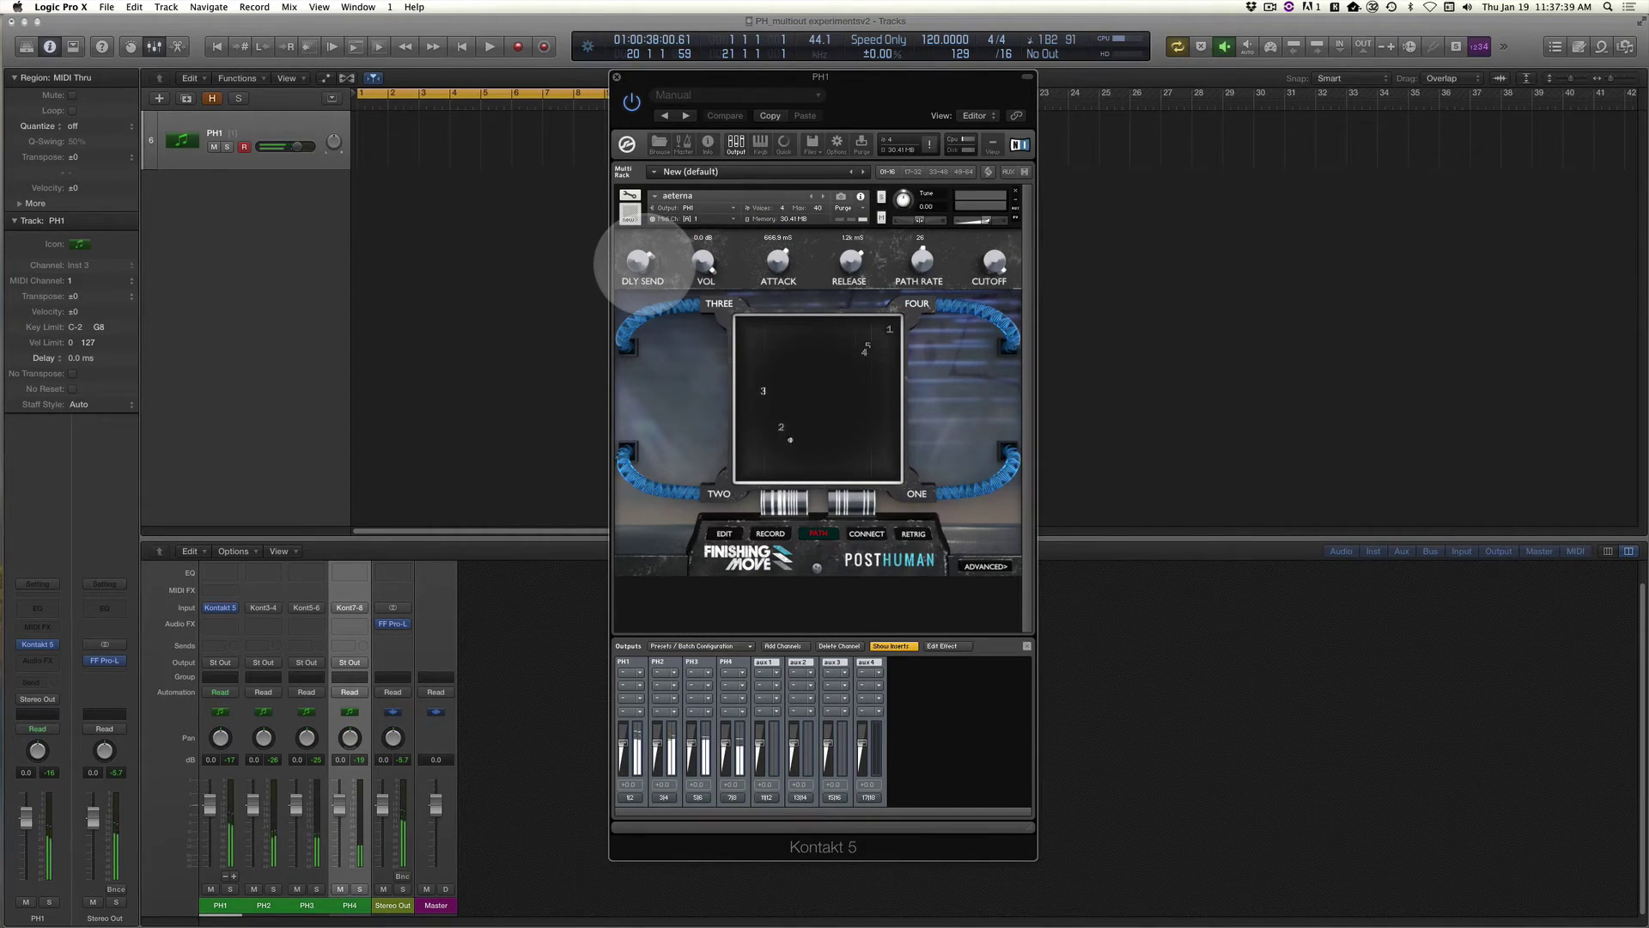
{"action": "left_click_drag", "start_coordinate": [642, 275], "coordinate": [687, 515]}
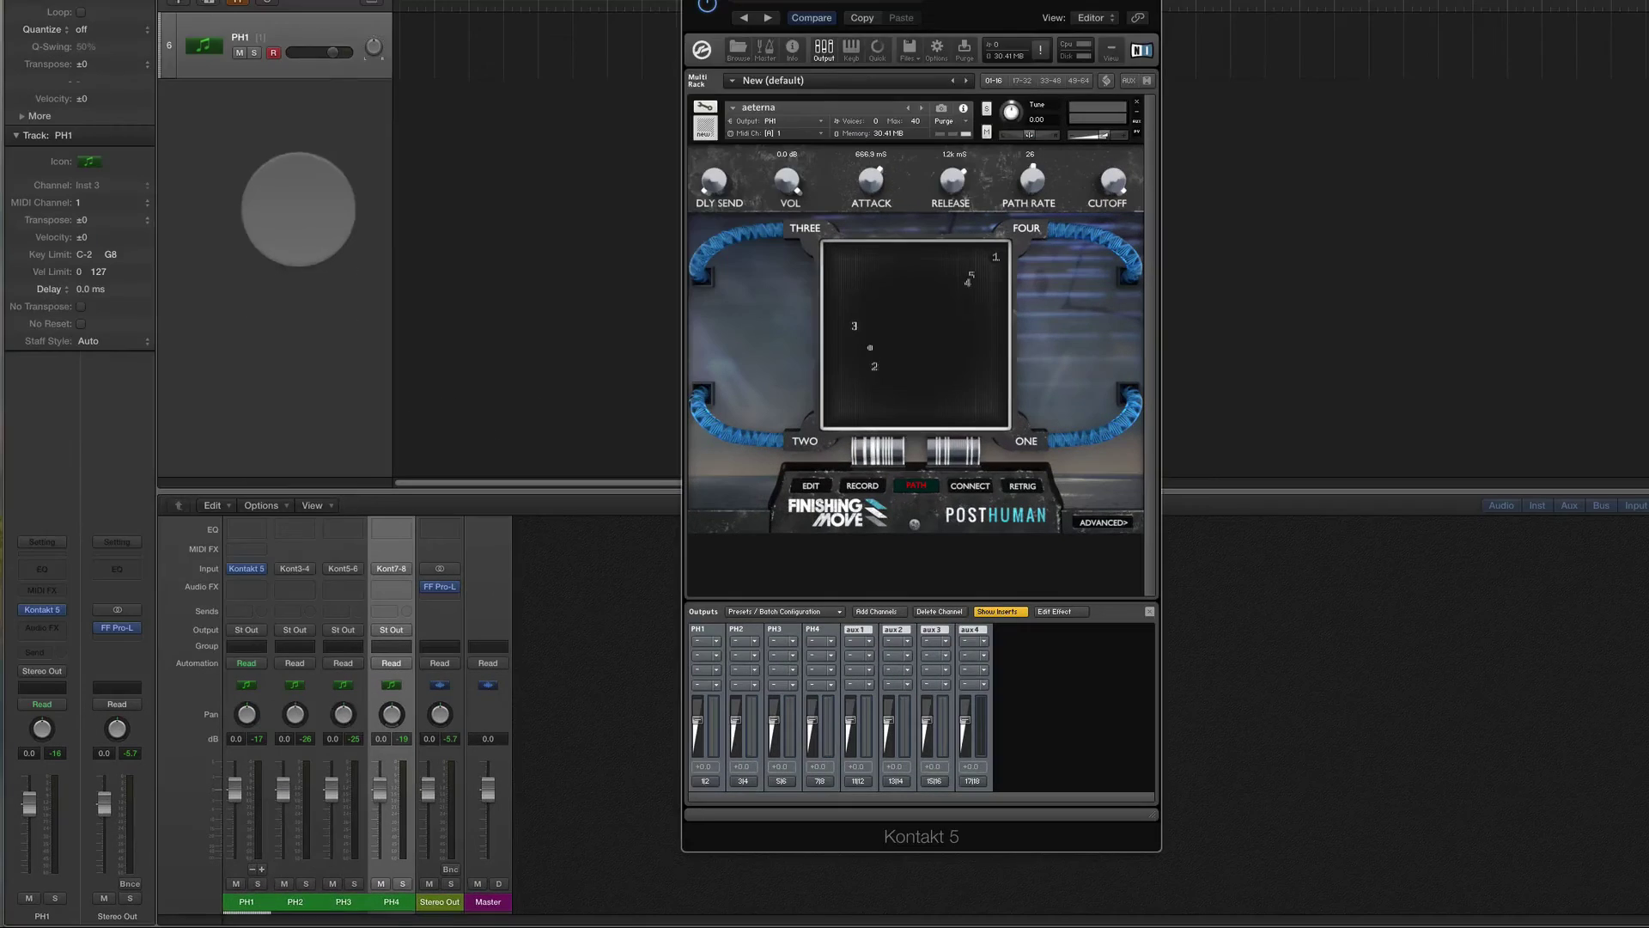
Create arrange tracks for the PH2–PH4 channel strips.
{"action": "left_click", "coordinate": [263, 907]}
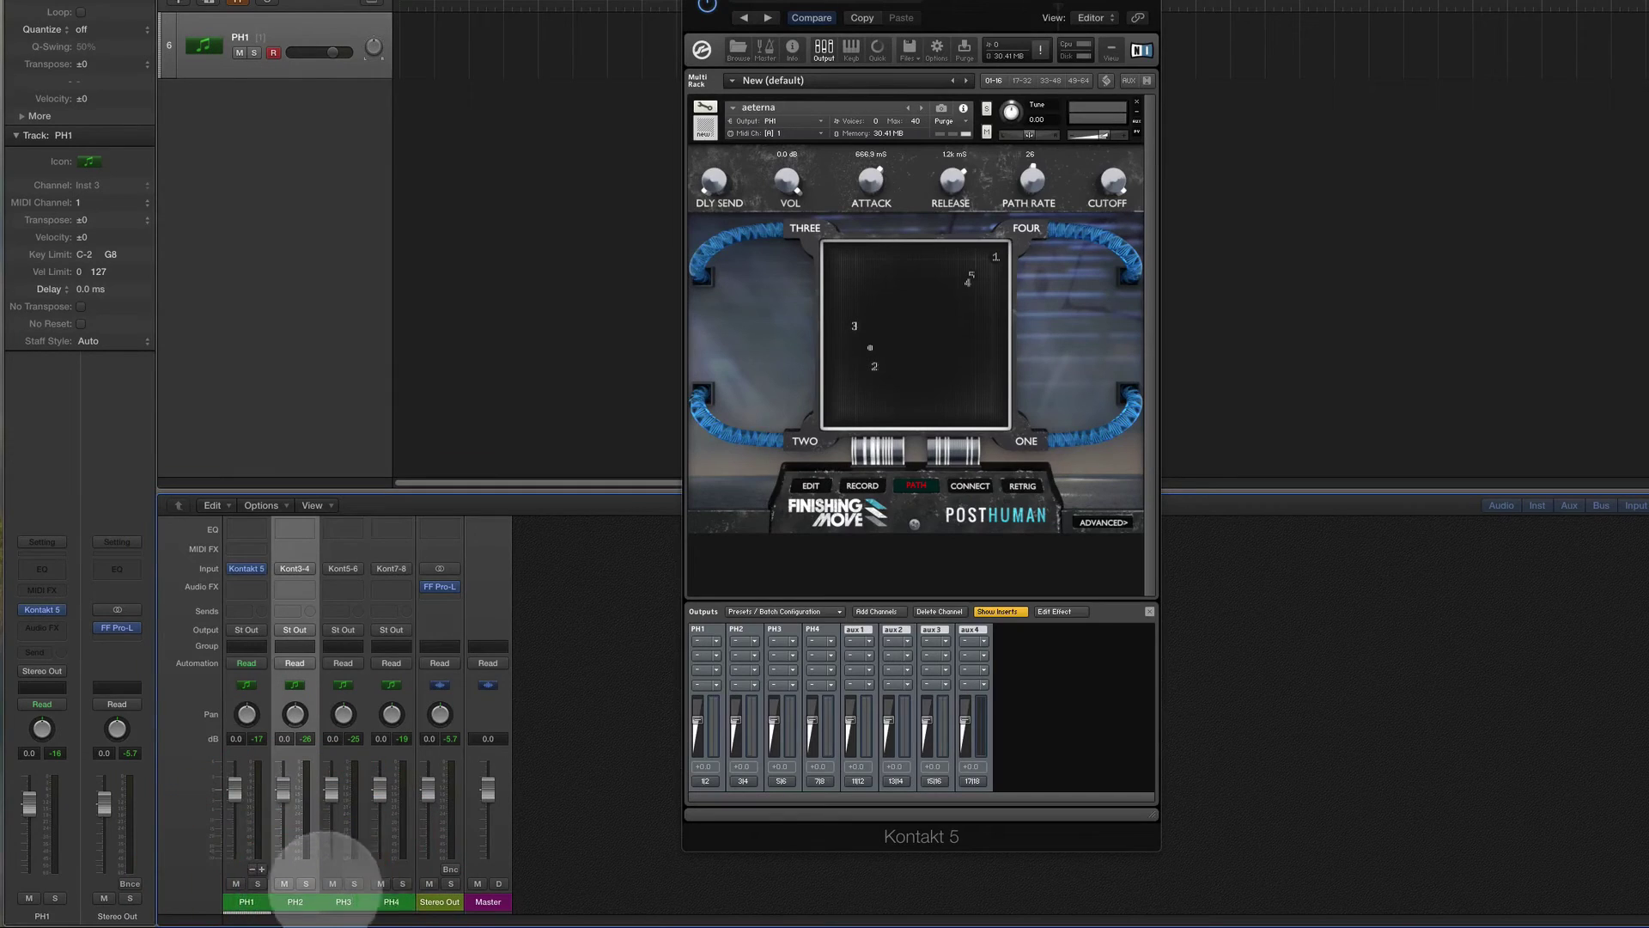
{"action": "left_click", "coordinate": [390, 901], "text": "shift"}
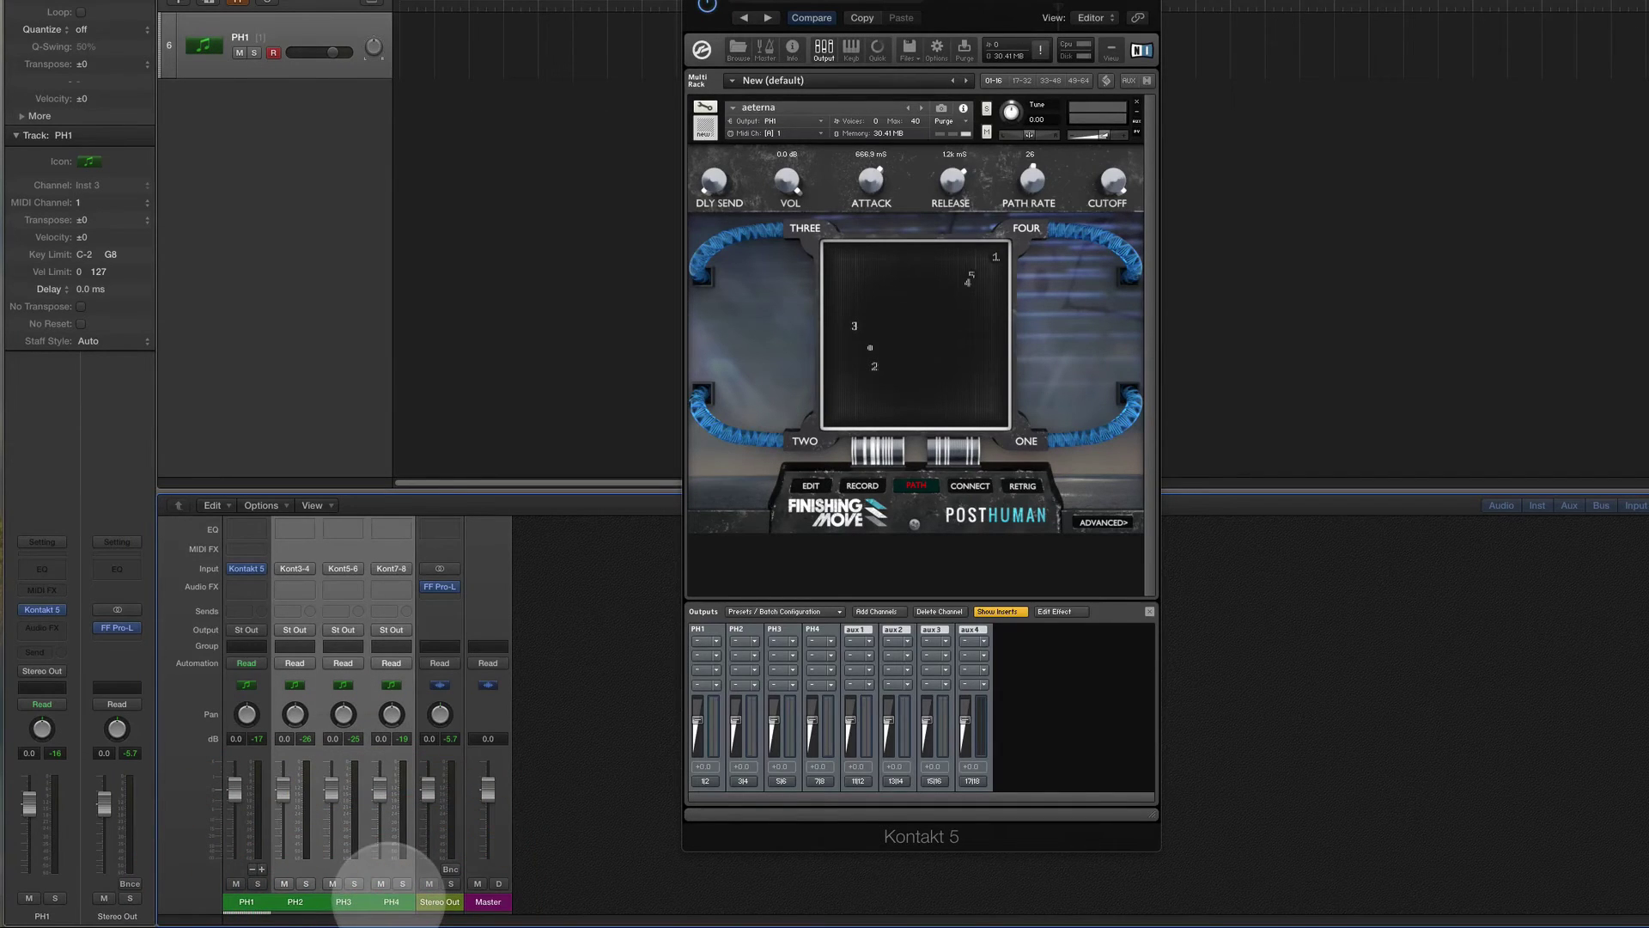
{"action": "right_click", "coordinate": [392, 848]}
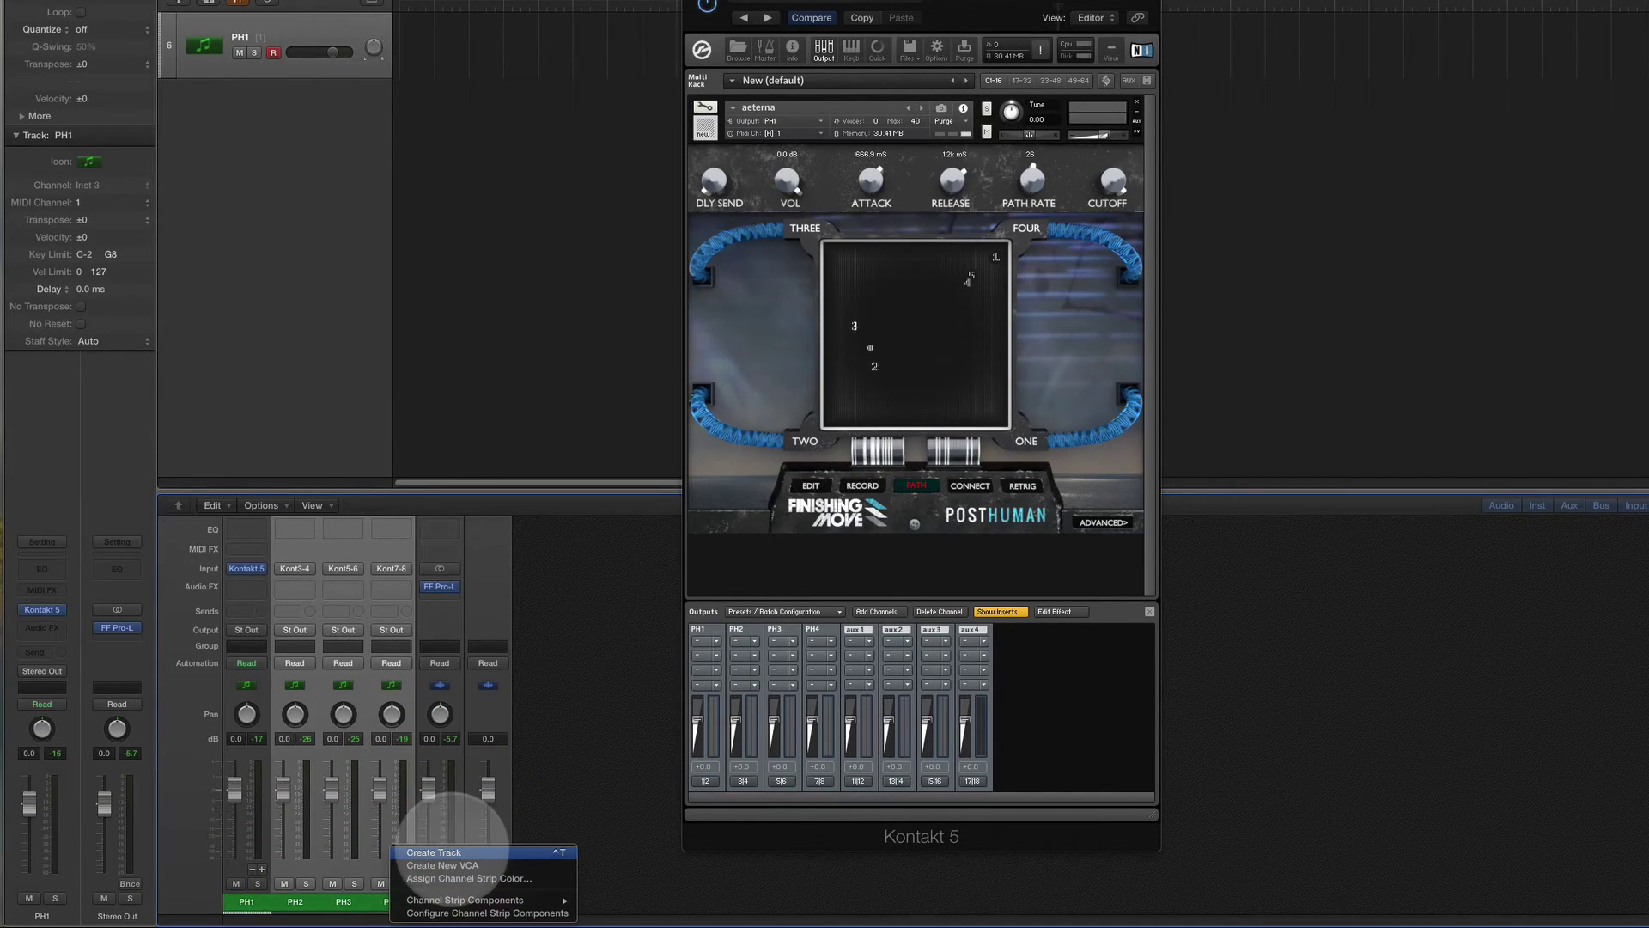
{"action": "left_click", "coordinate": [447, 852]}
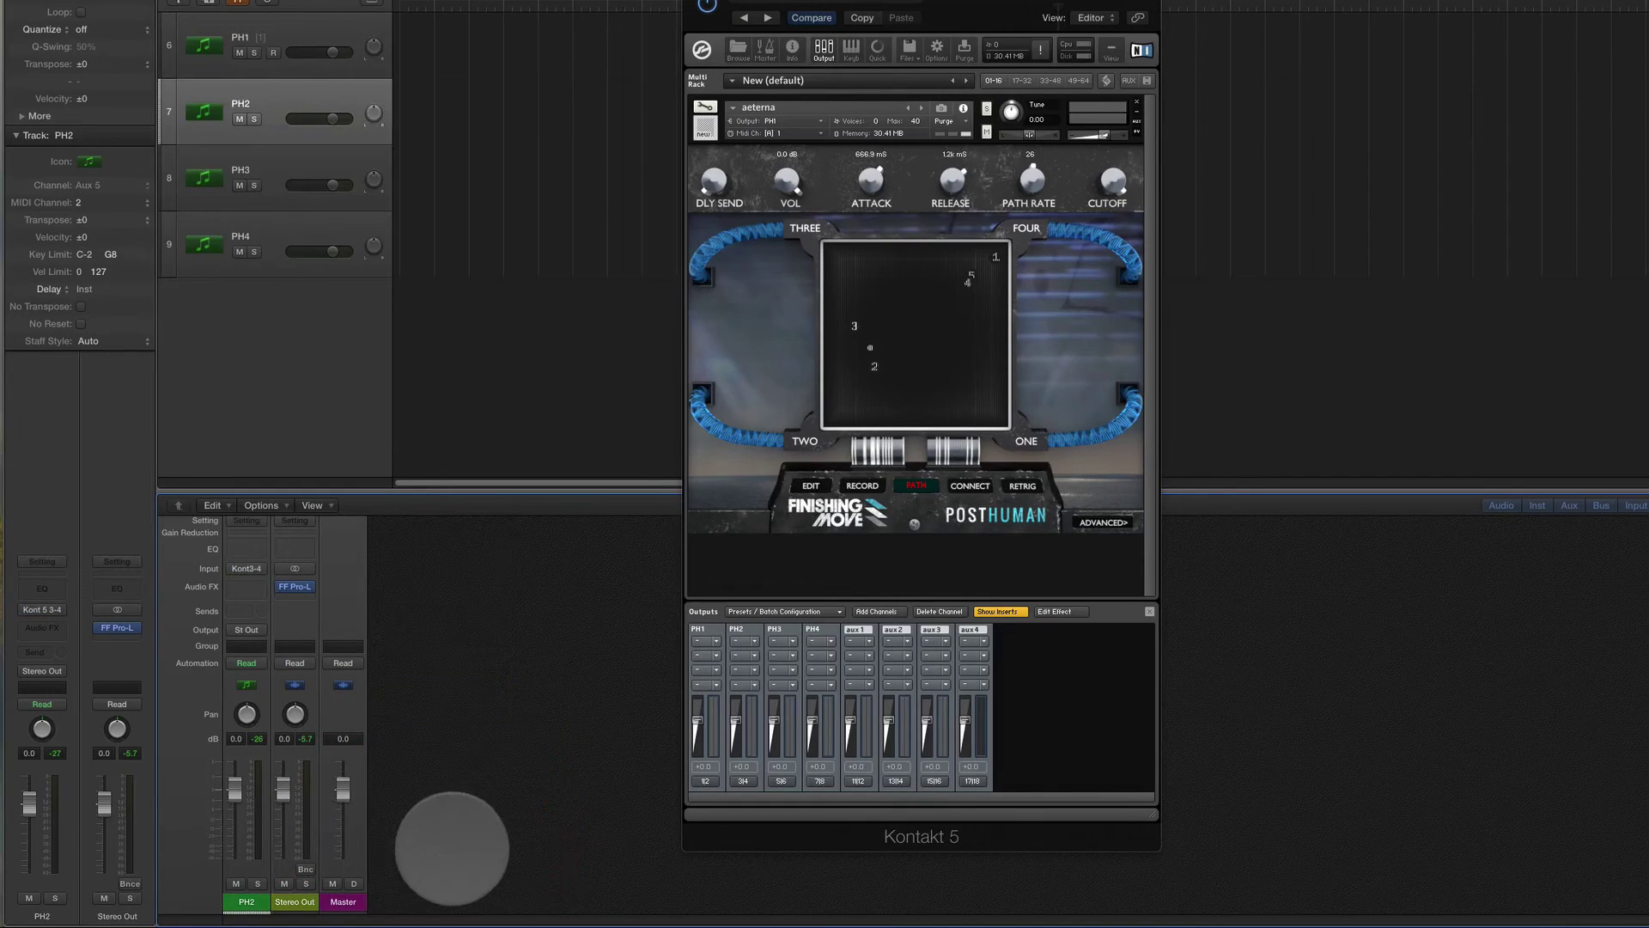
Group the PH1–PH4 tracks into a new summing track stack.
{"action": "left_click", "coordinate": [279, 34]}
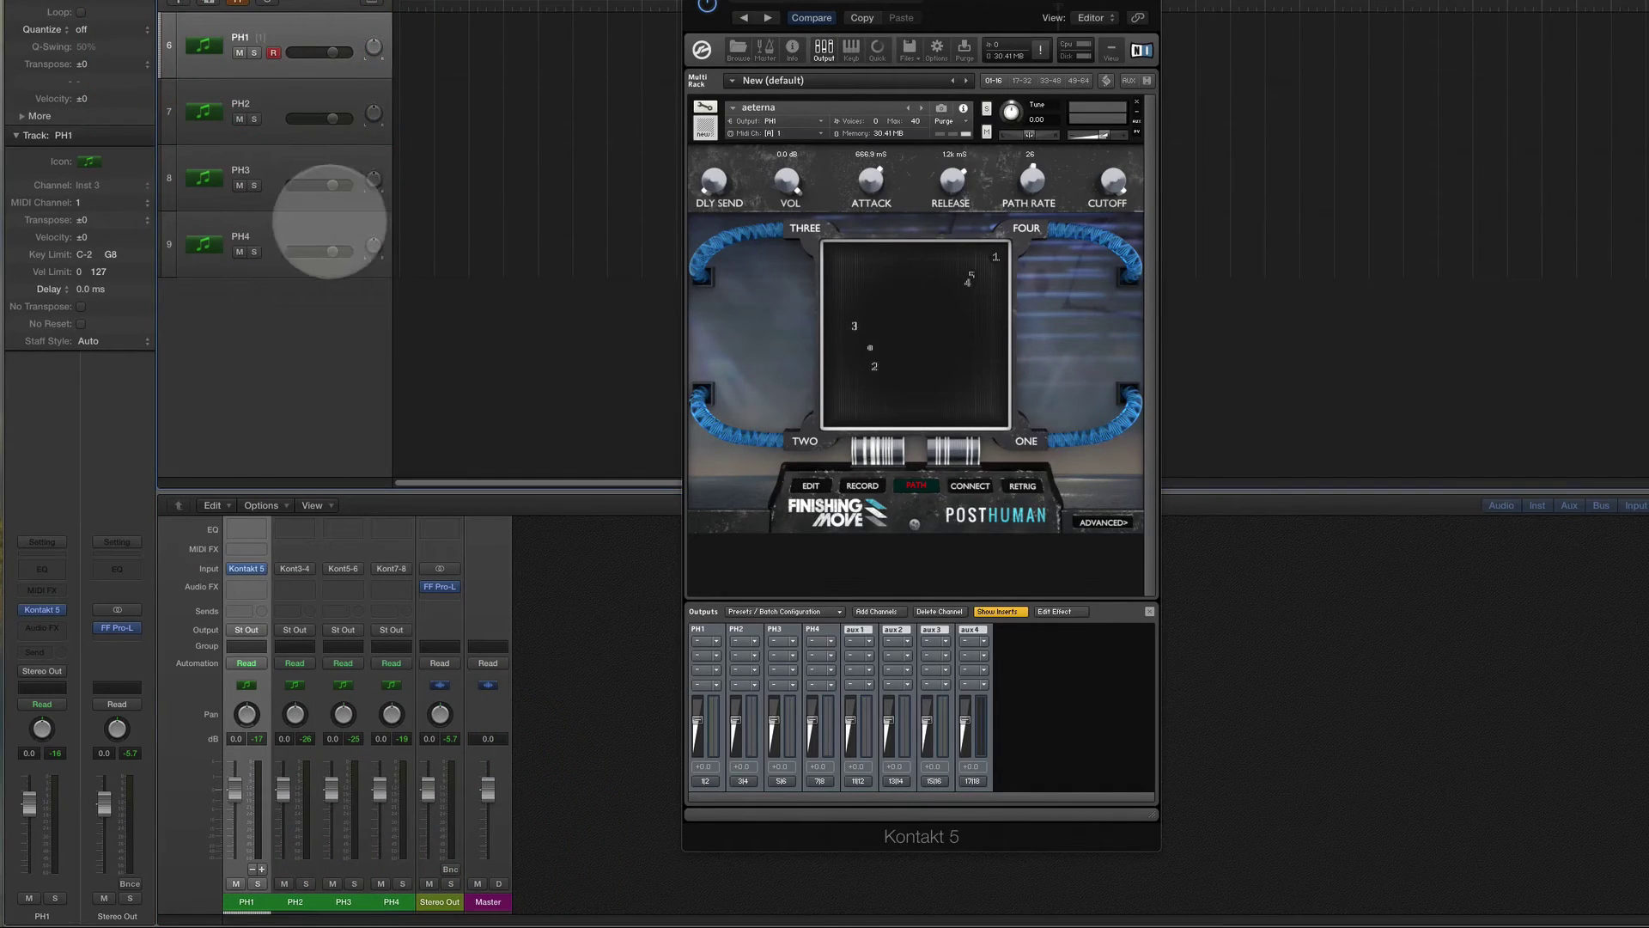
{"action": "right_click", "coordinate": [333, 224]}
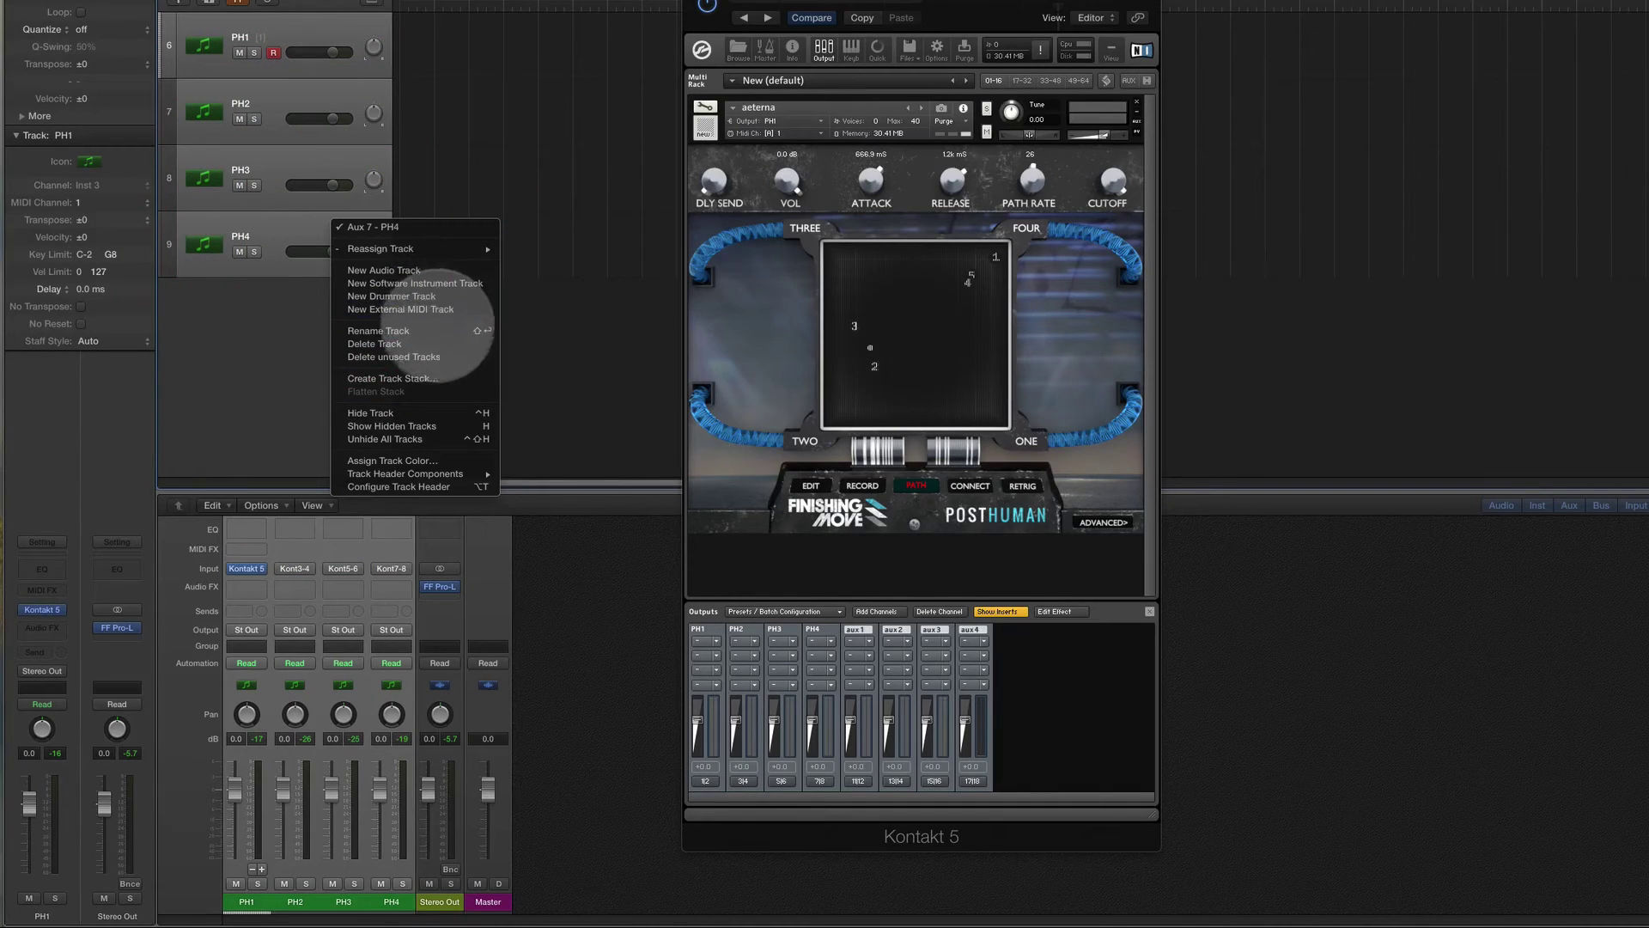
{"action": "left_click", "coordinate": [438, 377]}
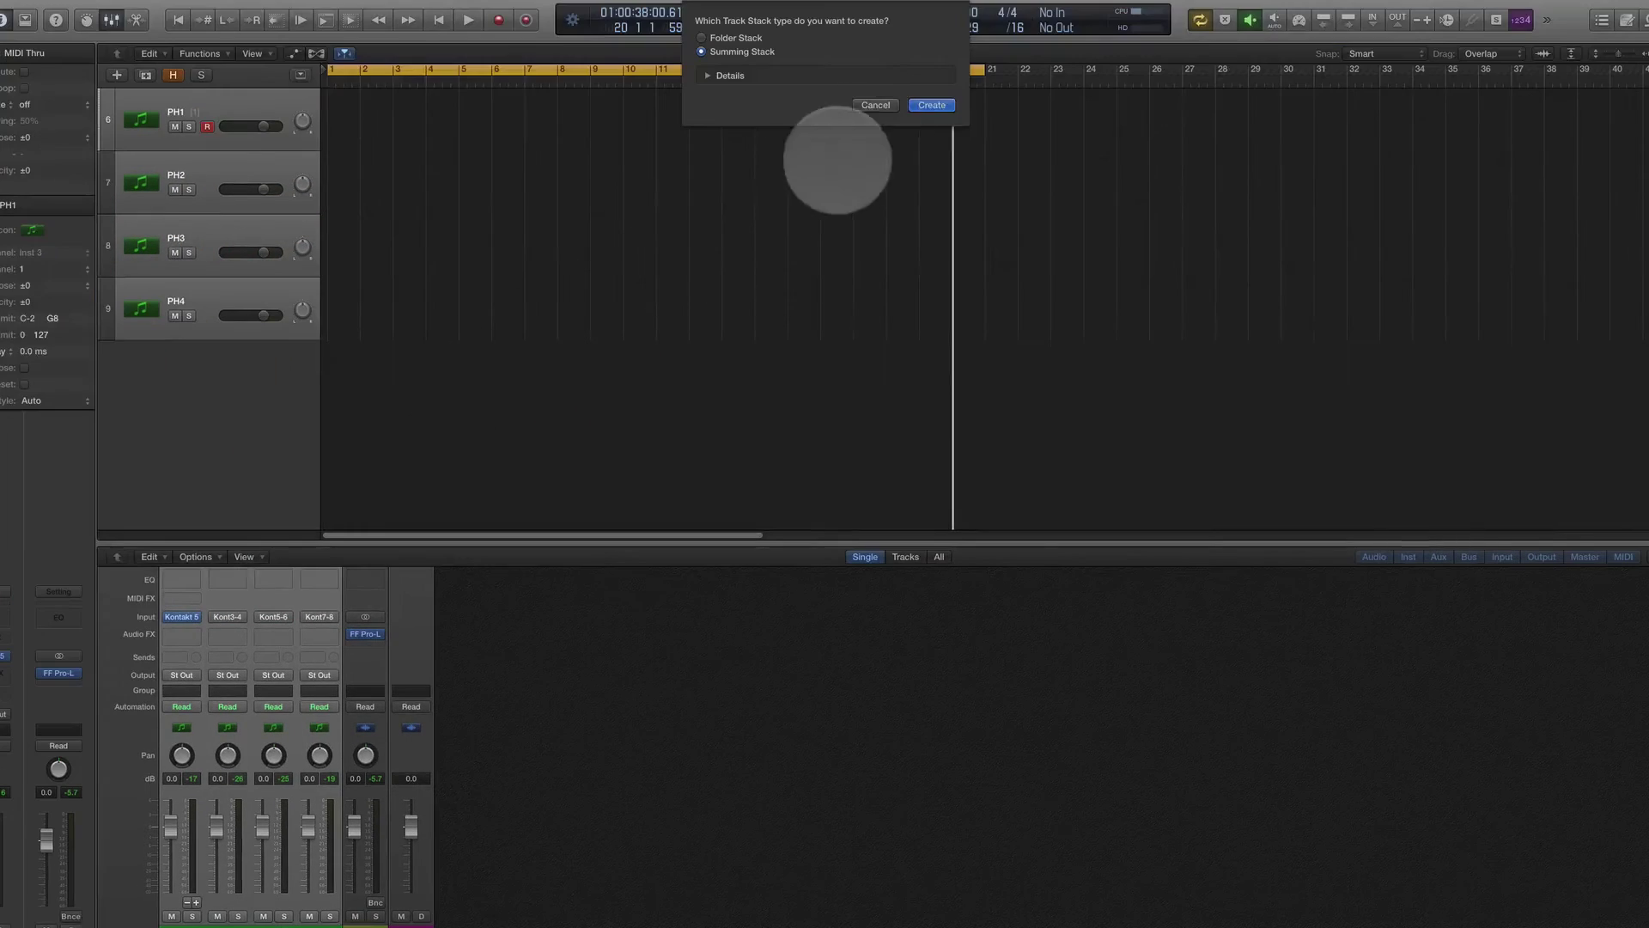
{"action": "left_click", "coordinate": [928, 104]}
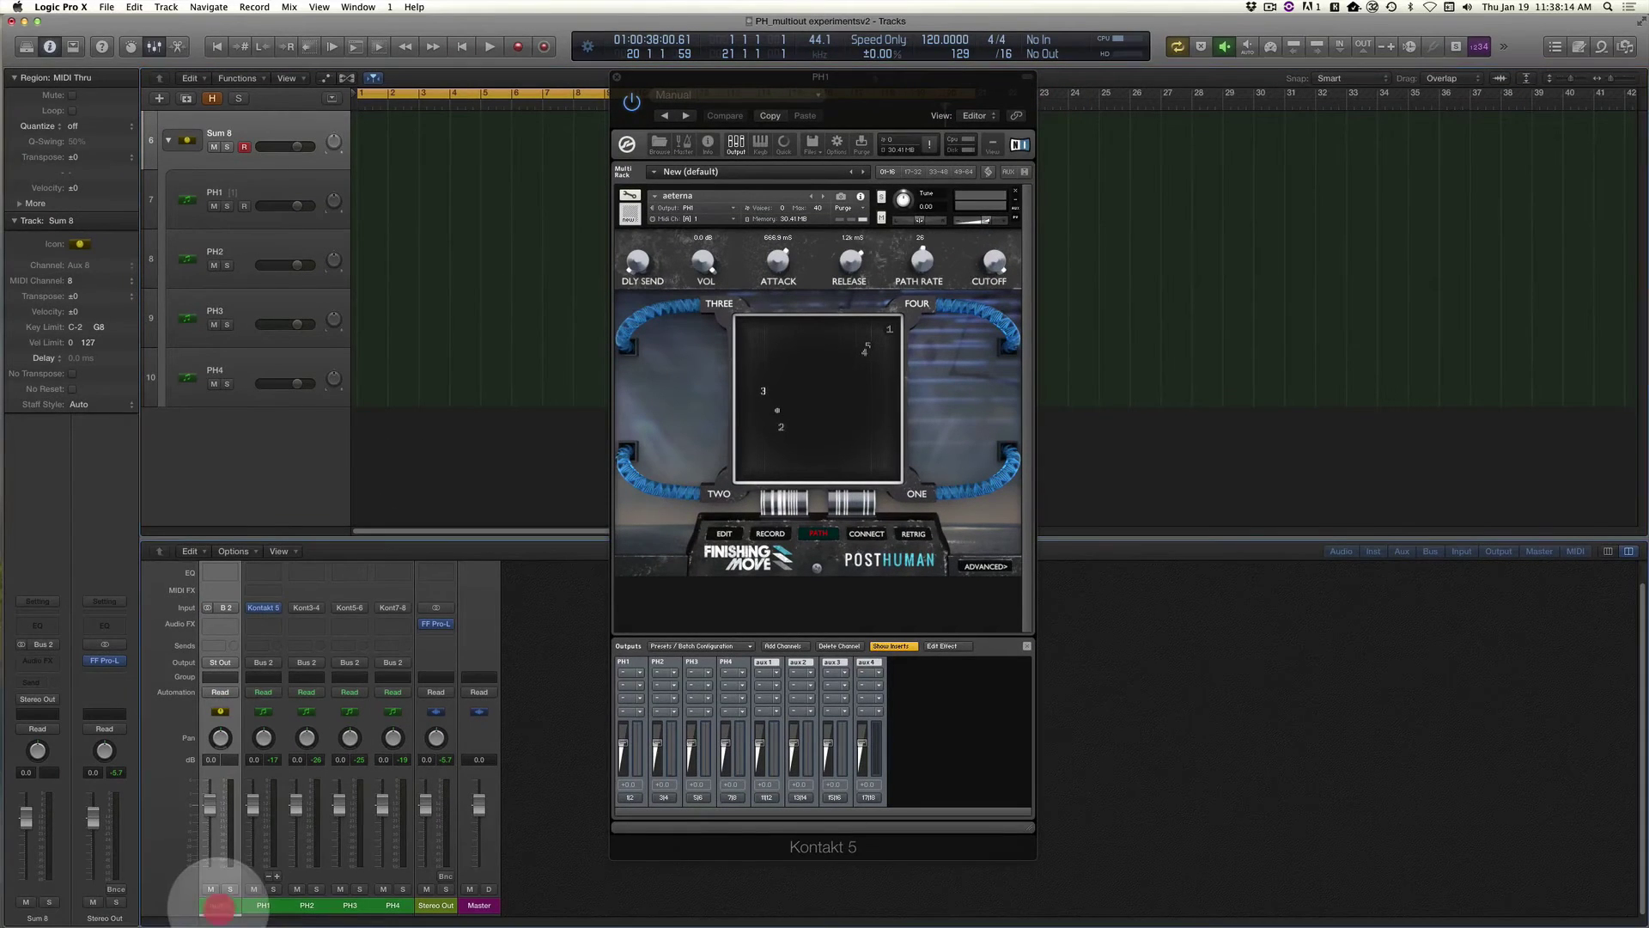
Rename the summing stack's channel strip Posthuman_Aeterna Multi and select the PH1 track.
{"action": "double_click", "coordinate": [219, 906]}
{"action": "type", "text": "Posthuman"}
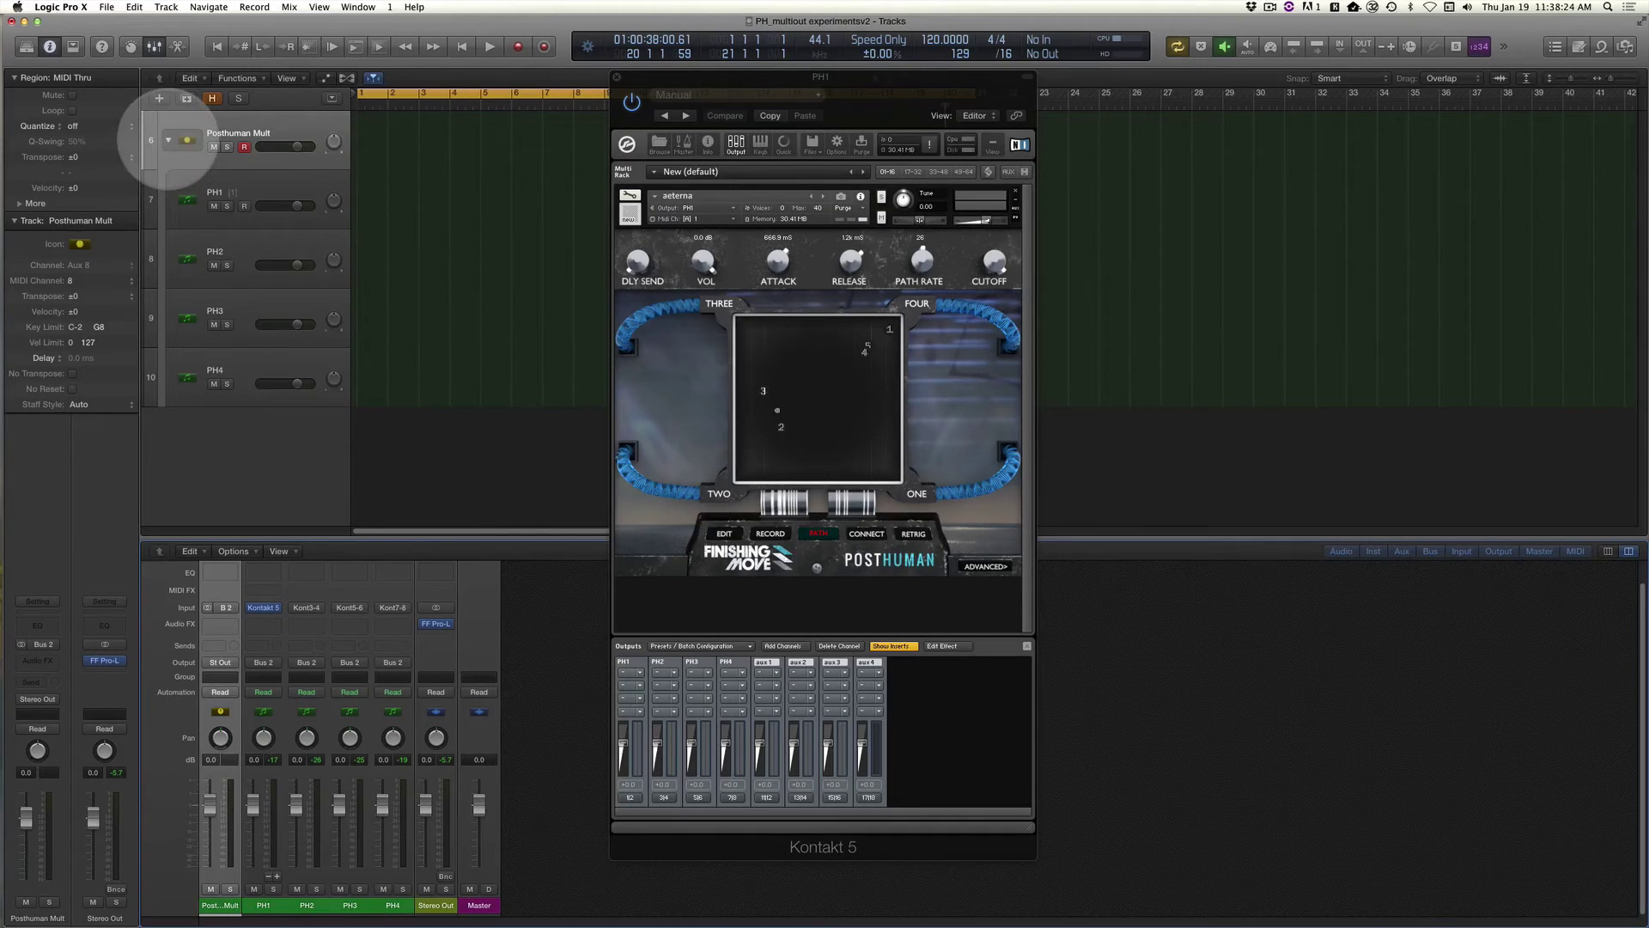
{"action": "left_click", "coordinate": [228, 176]}
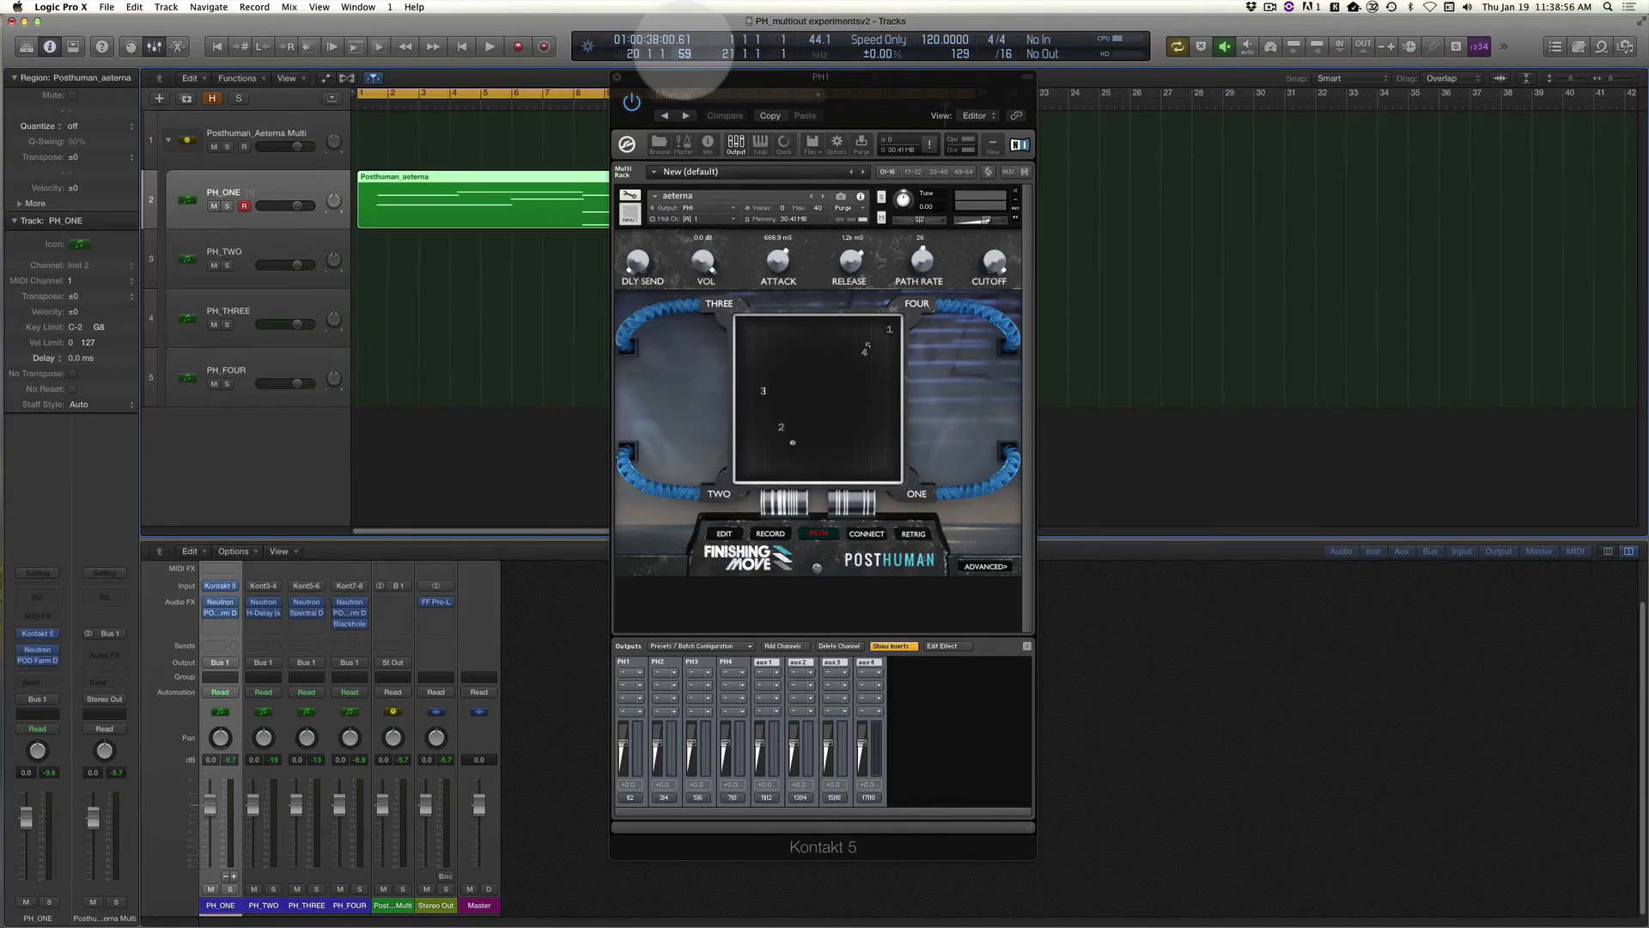
Solo PH_ONE and set its POD Farm Tube Echo delay mix to 100%.
{"action": "left_click", "coordinate": [616, 77]}
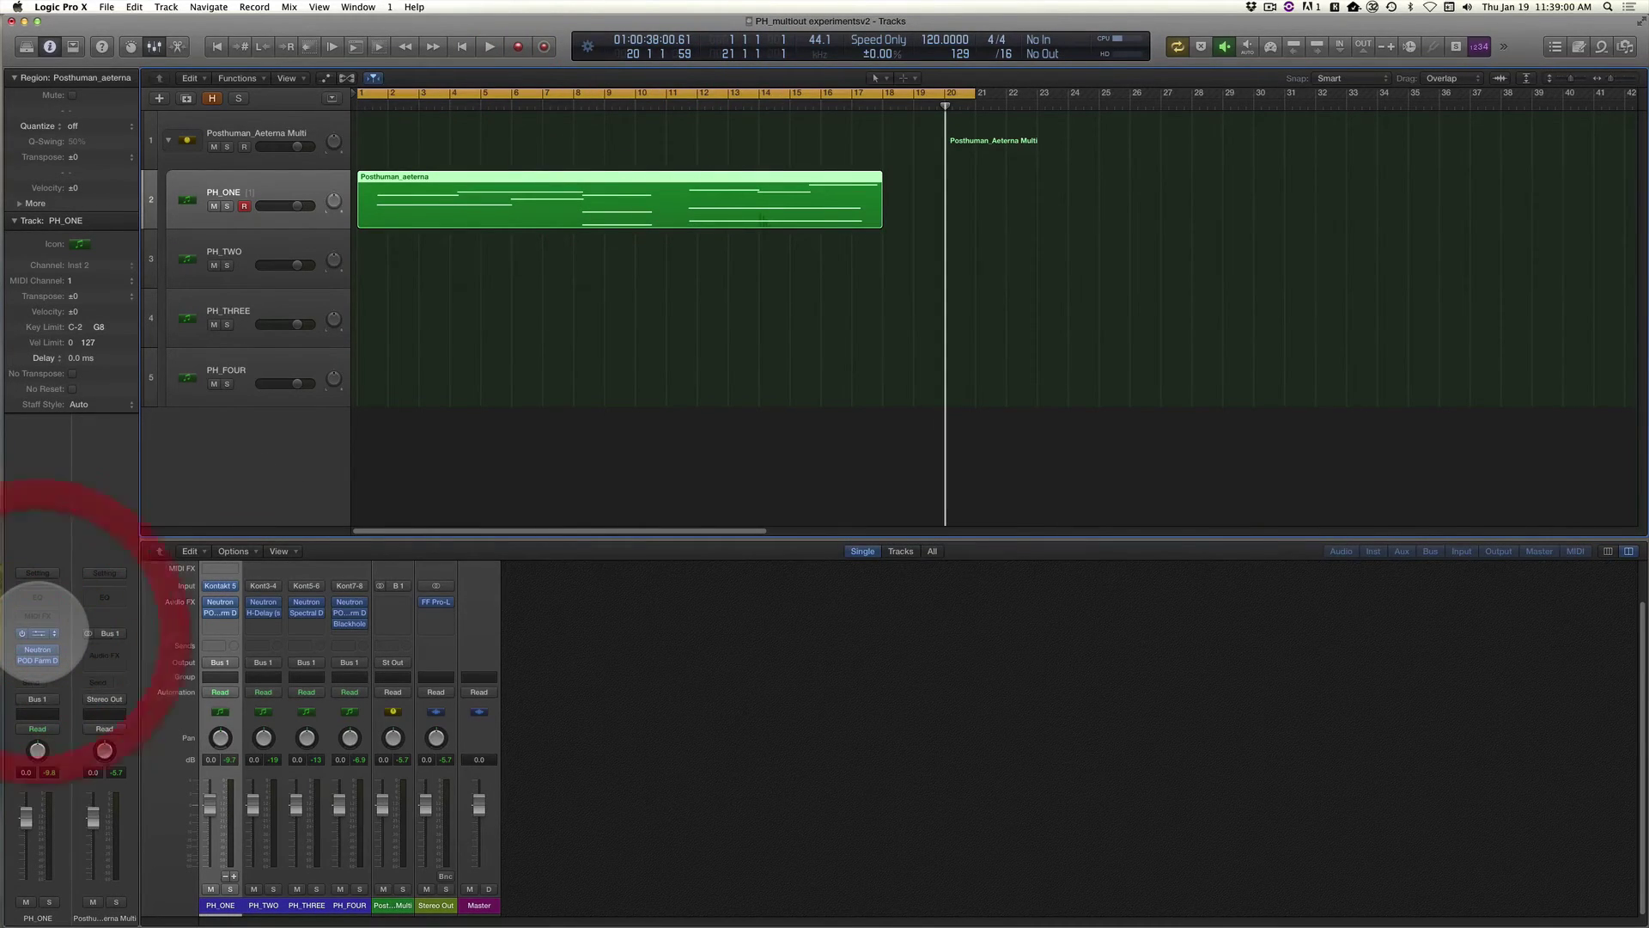
{"action": "left_click", "coordinate": [38, 633]}
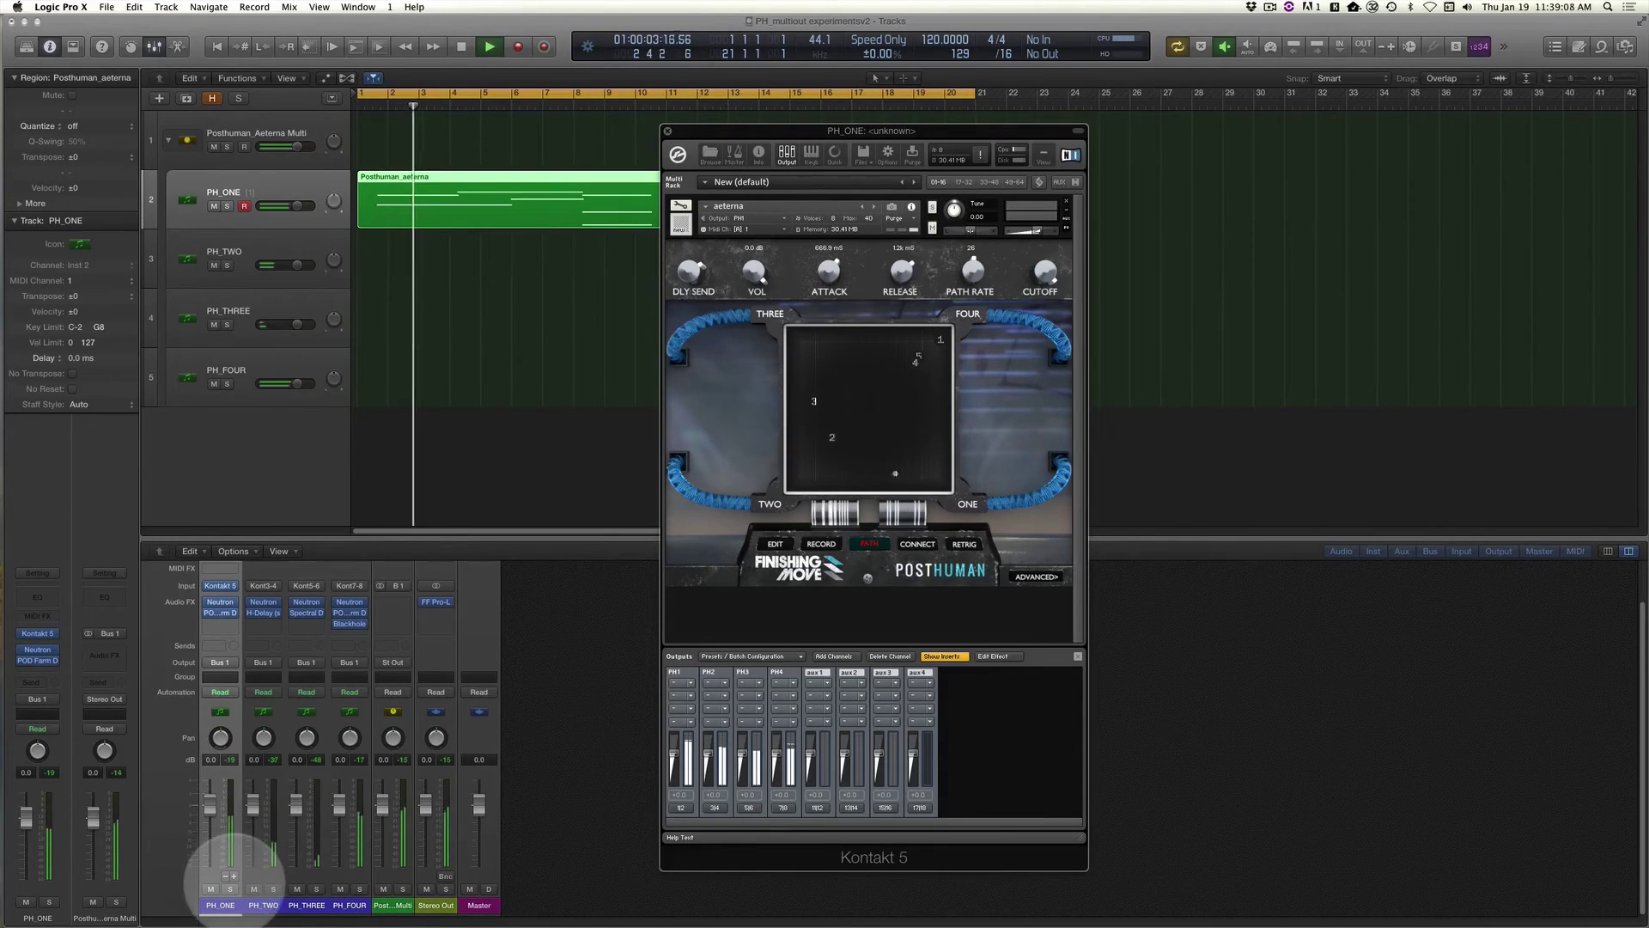
{"action": "left_click", "coordinate": [230, 889]}
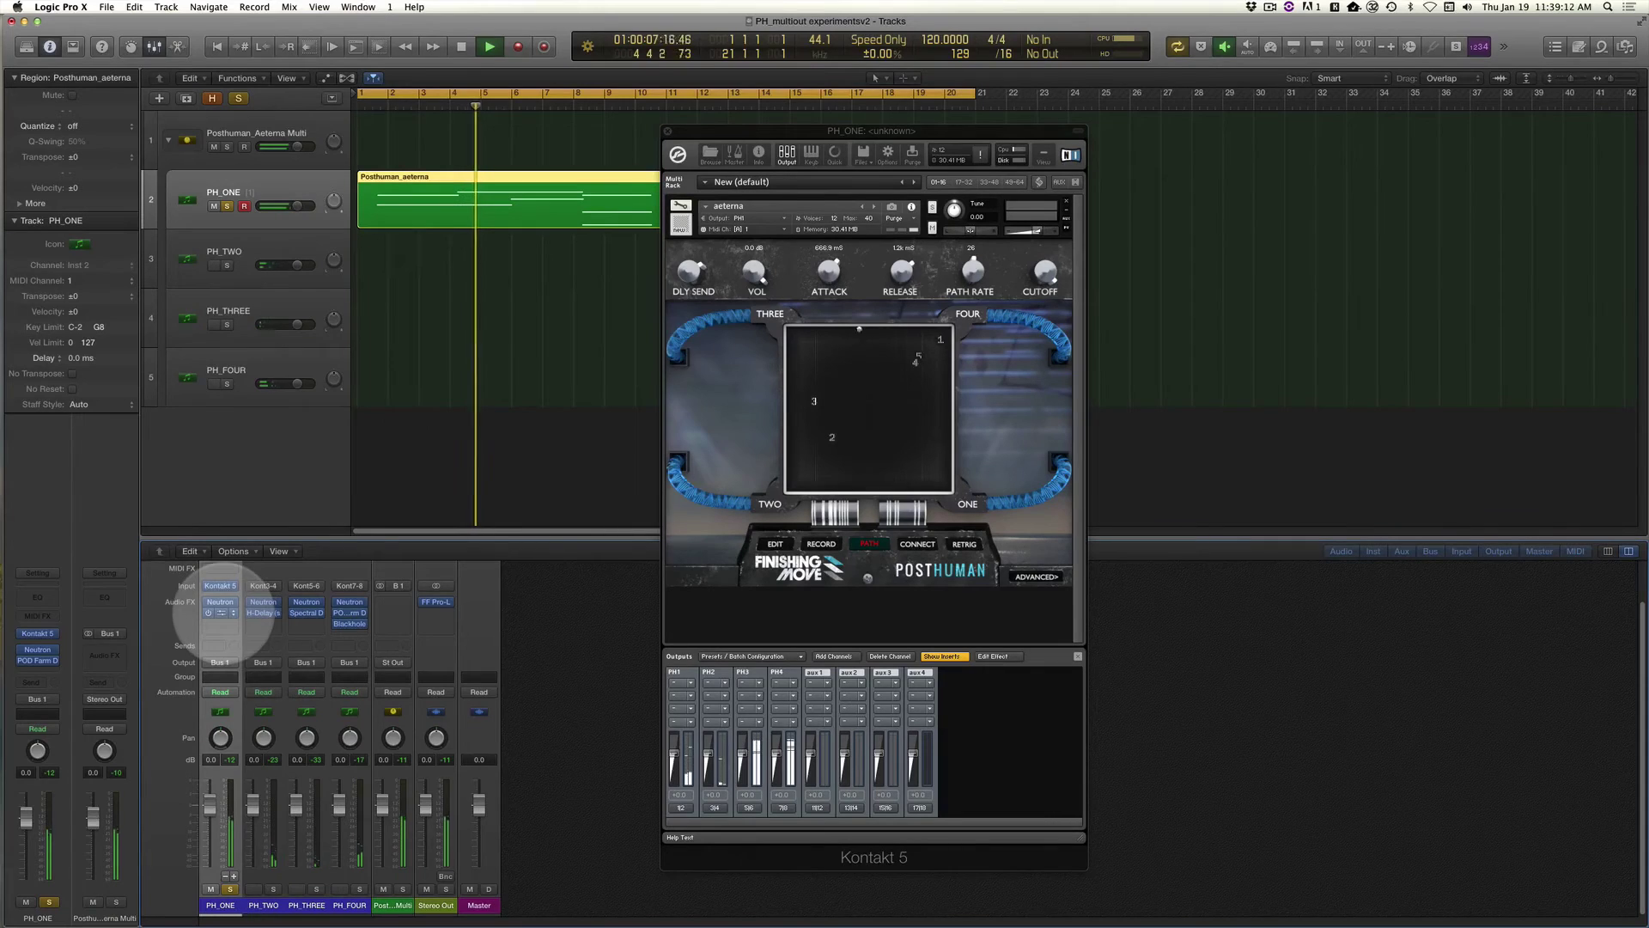
{"action": "left_click", "coordinate": [220, 613]}
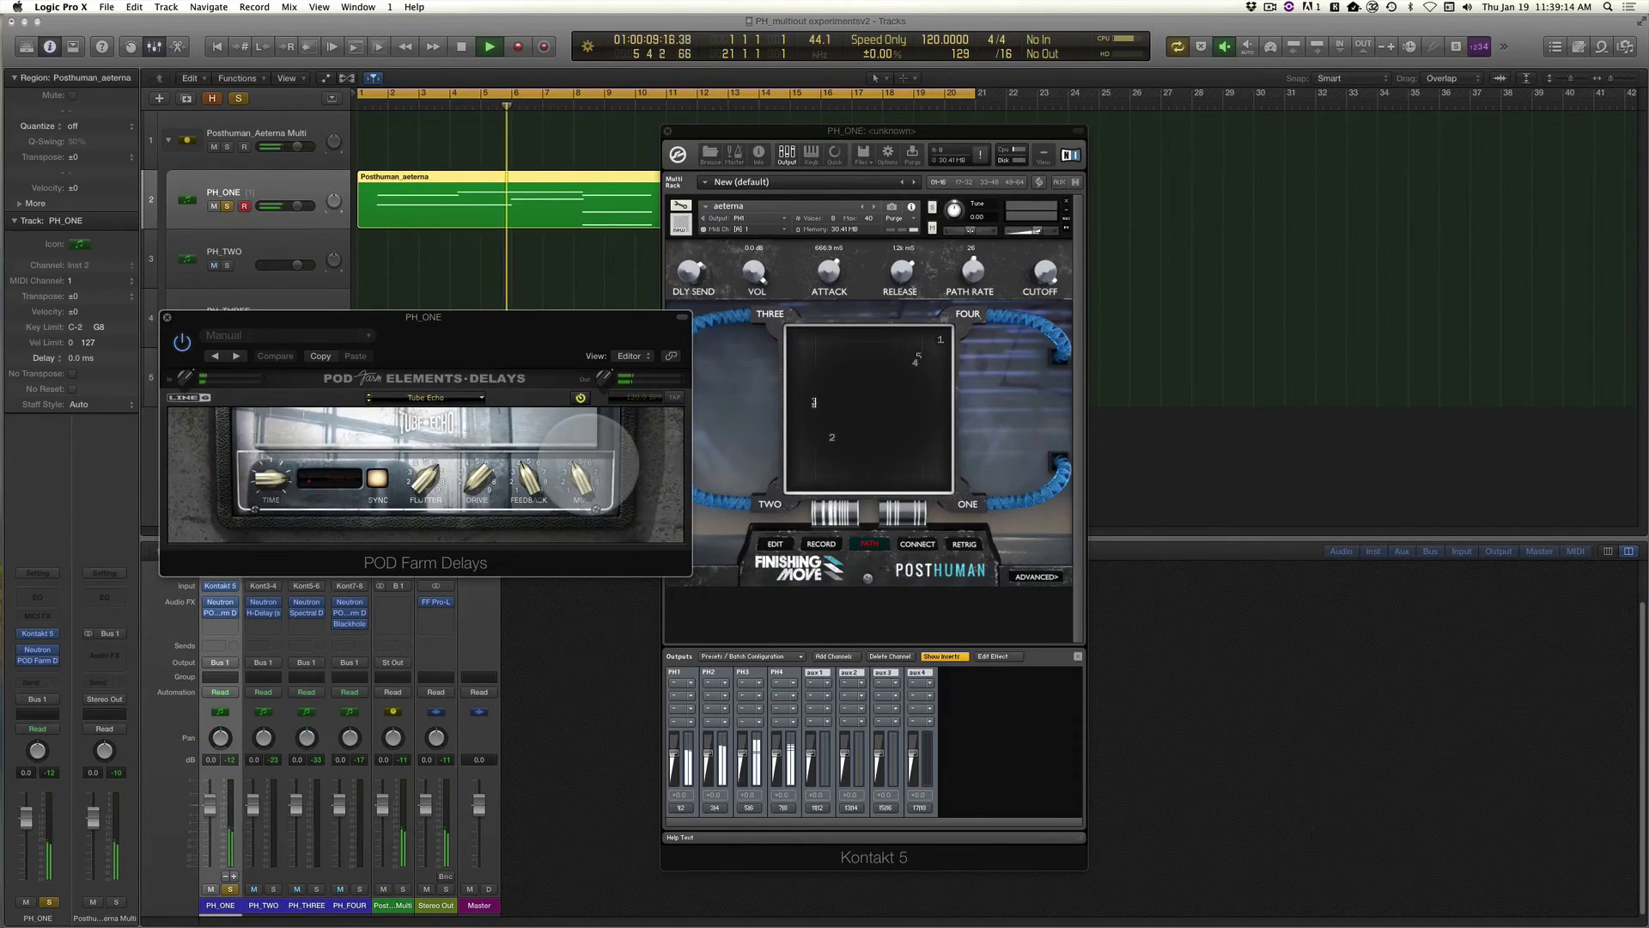
{"action": "mouse_move", "coordinate": [589, 463]}
{"action": "left_mouse_down"}
{"action": "mouse_move", "coordinate": [584, 415]}
{"action": "mouse_move", "coordinate": [585, 449]}
{"action": "left_mouse_up"}
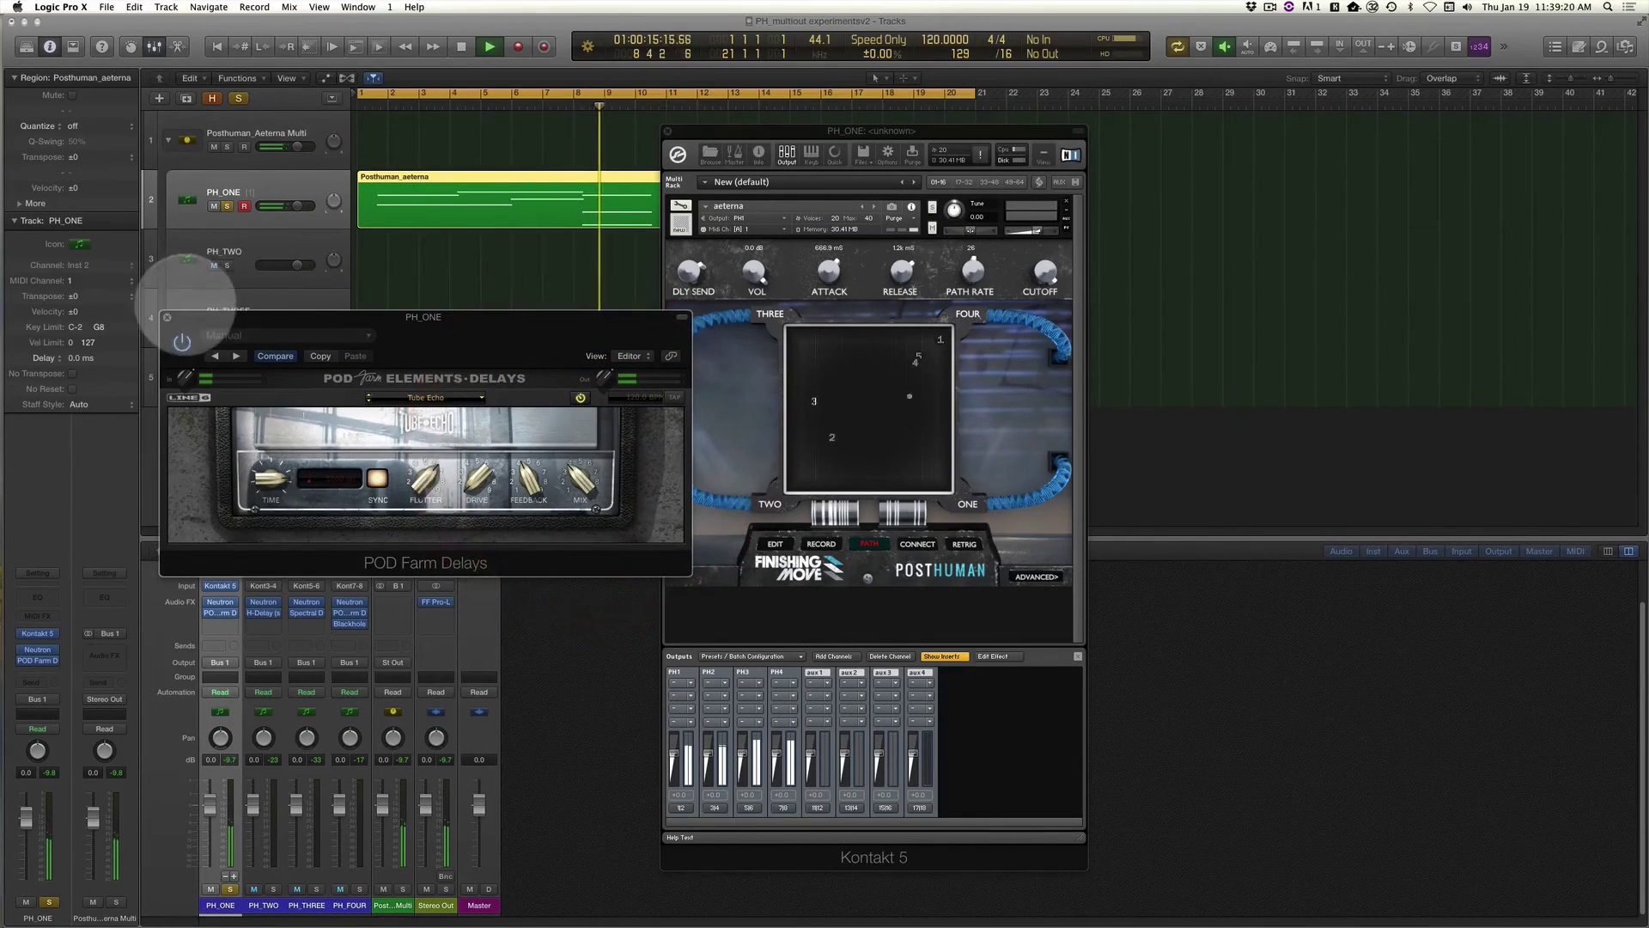
{"action": "left_click", "coordinate": [168, 317]}
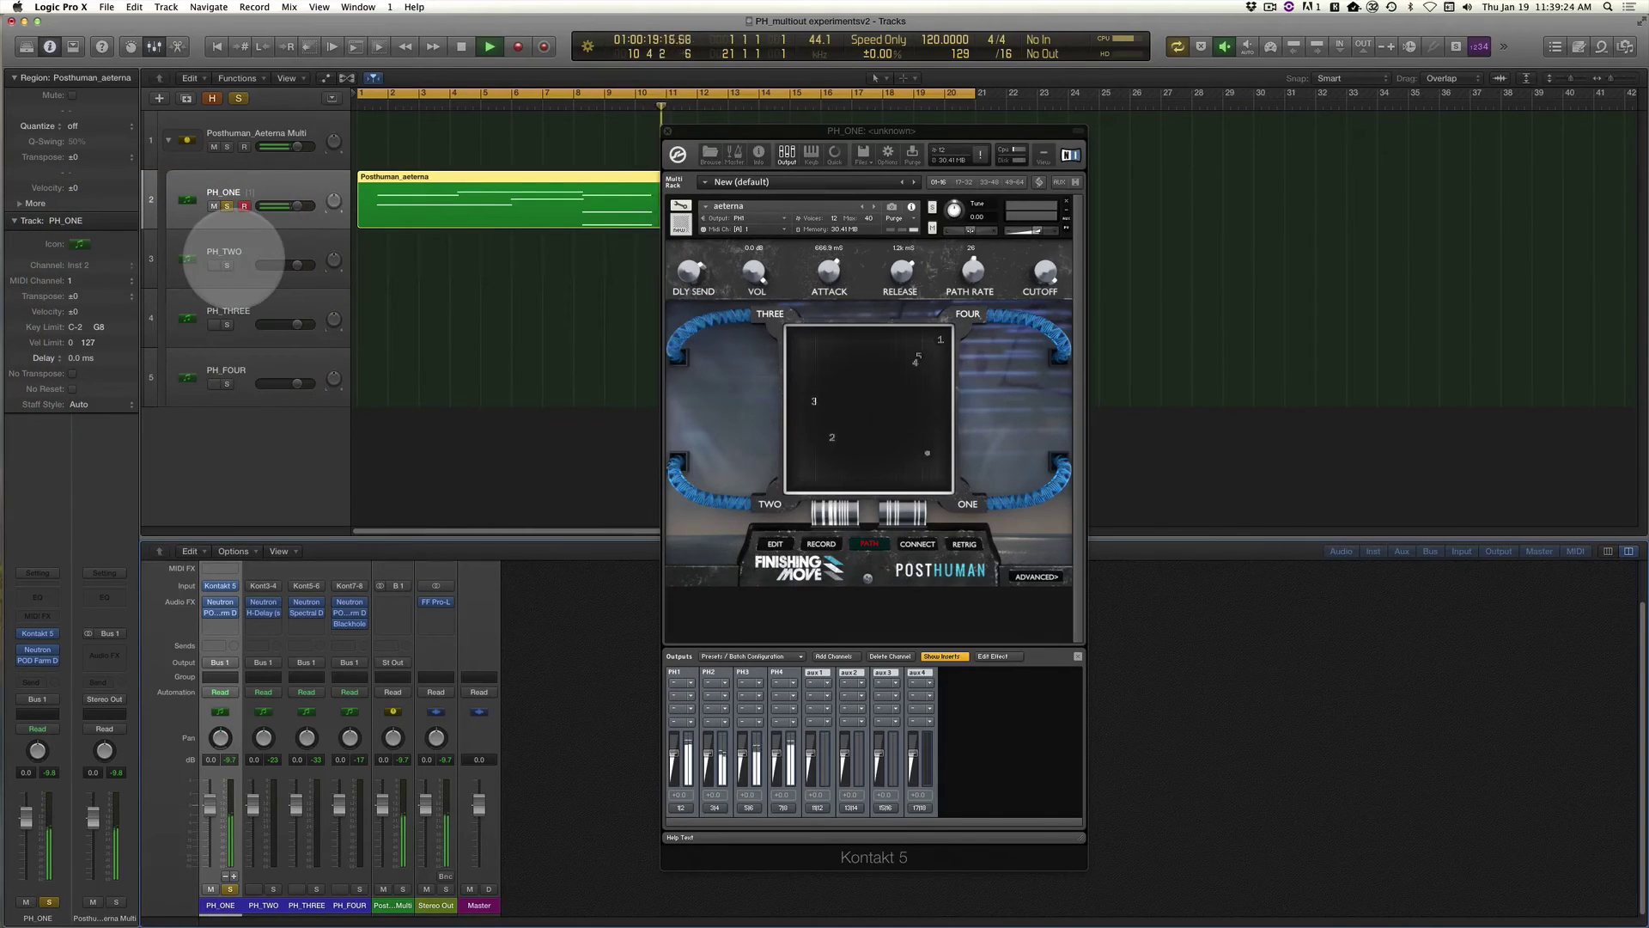
Solo PH_TWO in place of PH_ONE and audition its H-Delay insert.
{"action": "left_click", "coordinate": [237, 248]}
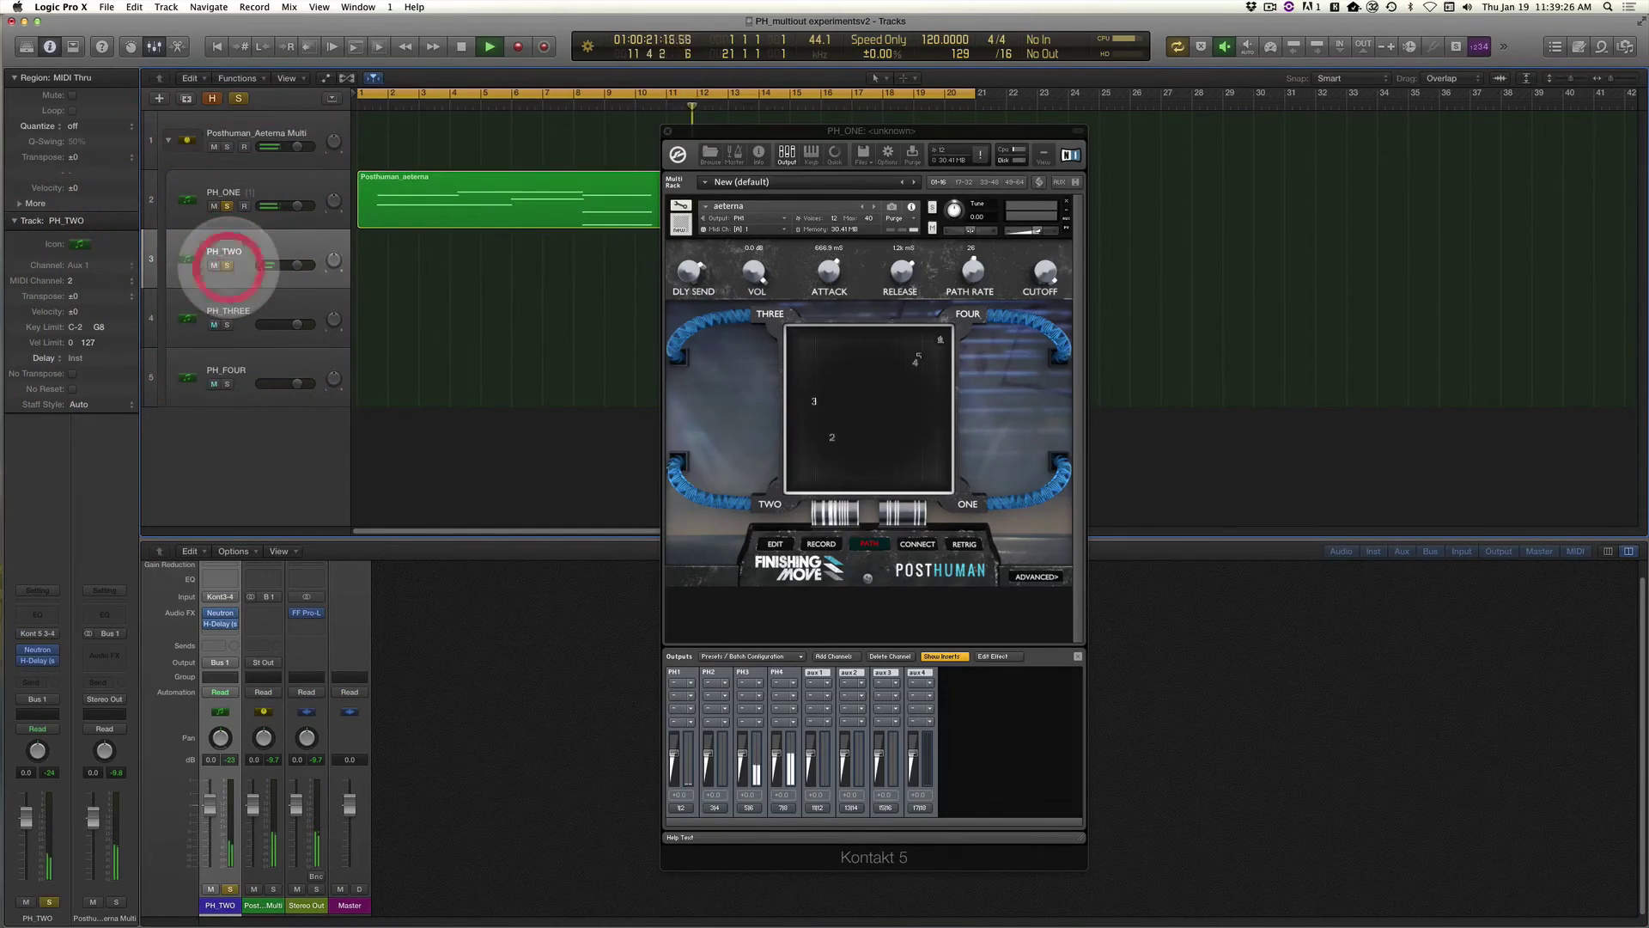
{"action": "left_click", "coordinate": [226, 207]}
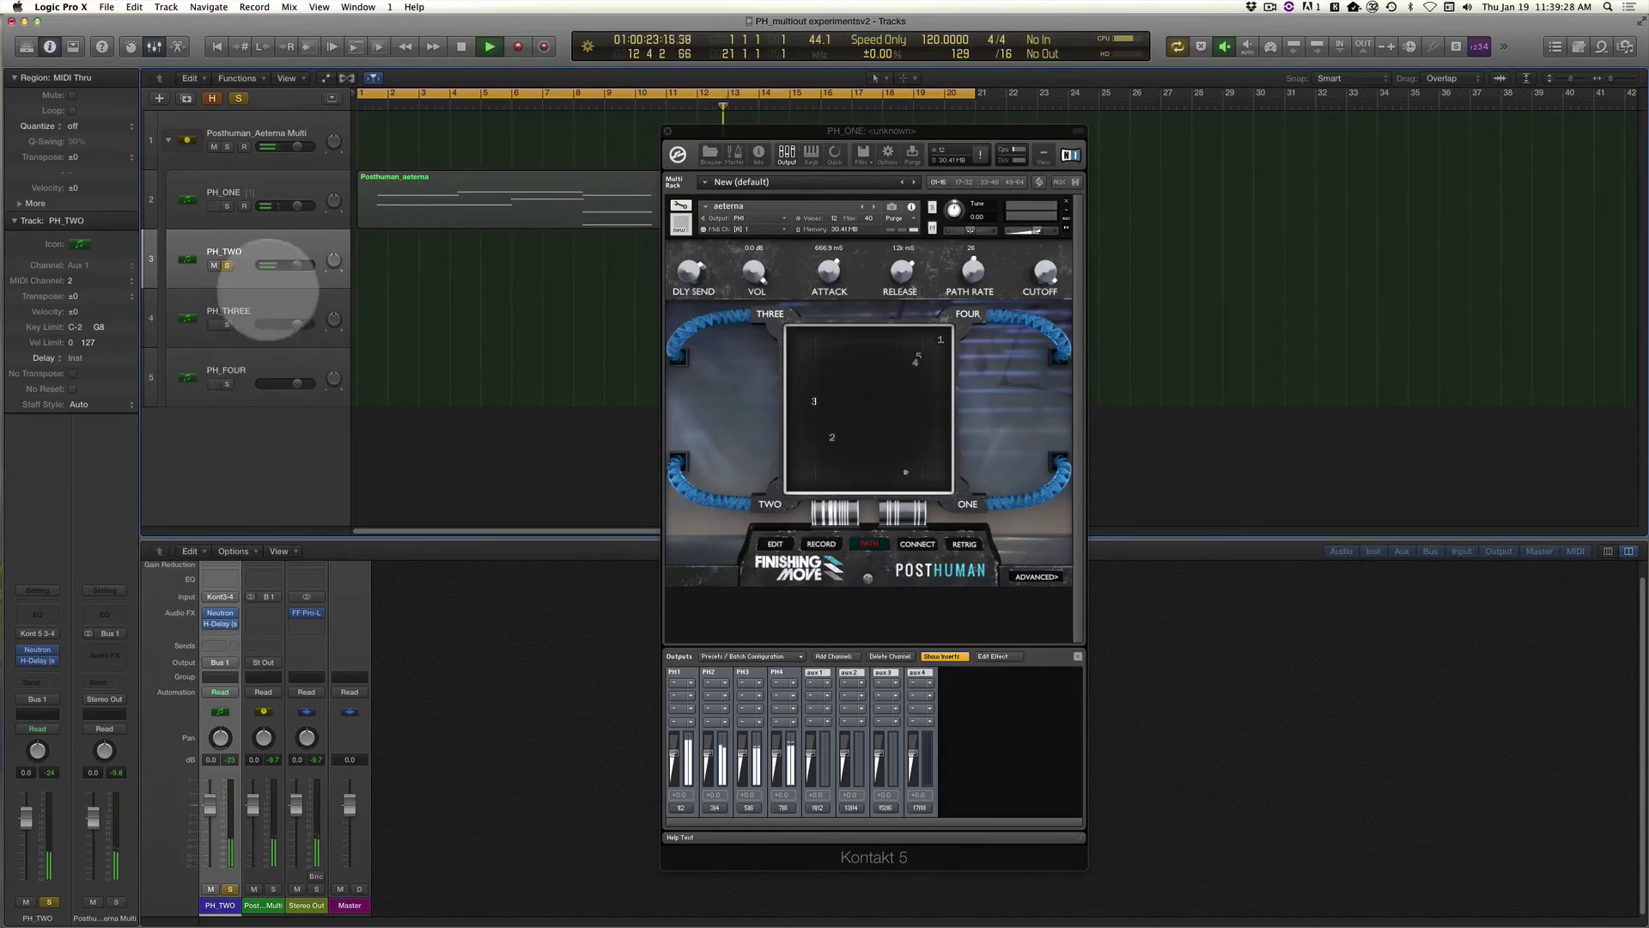
{"action": "left_click", "coordinate": [220, 623]}
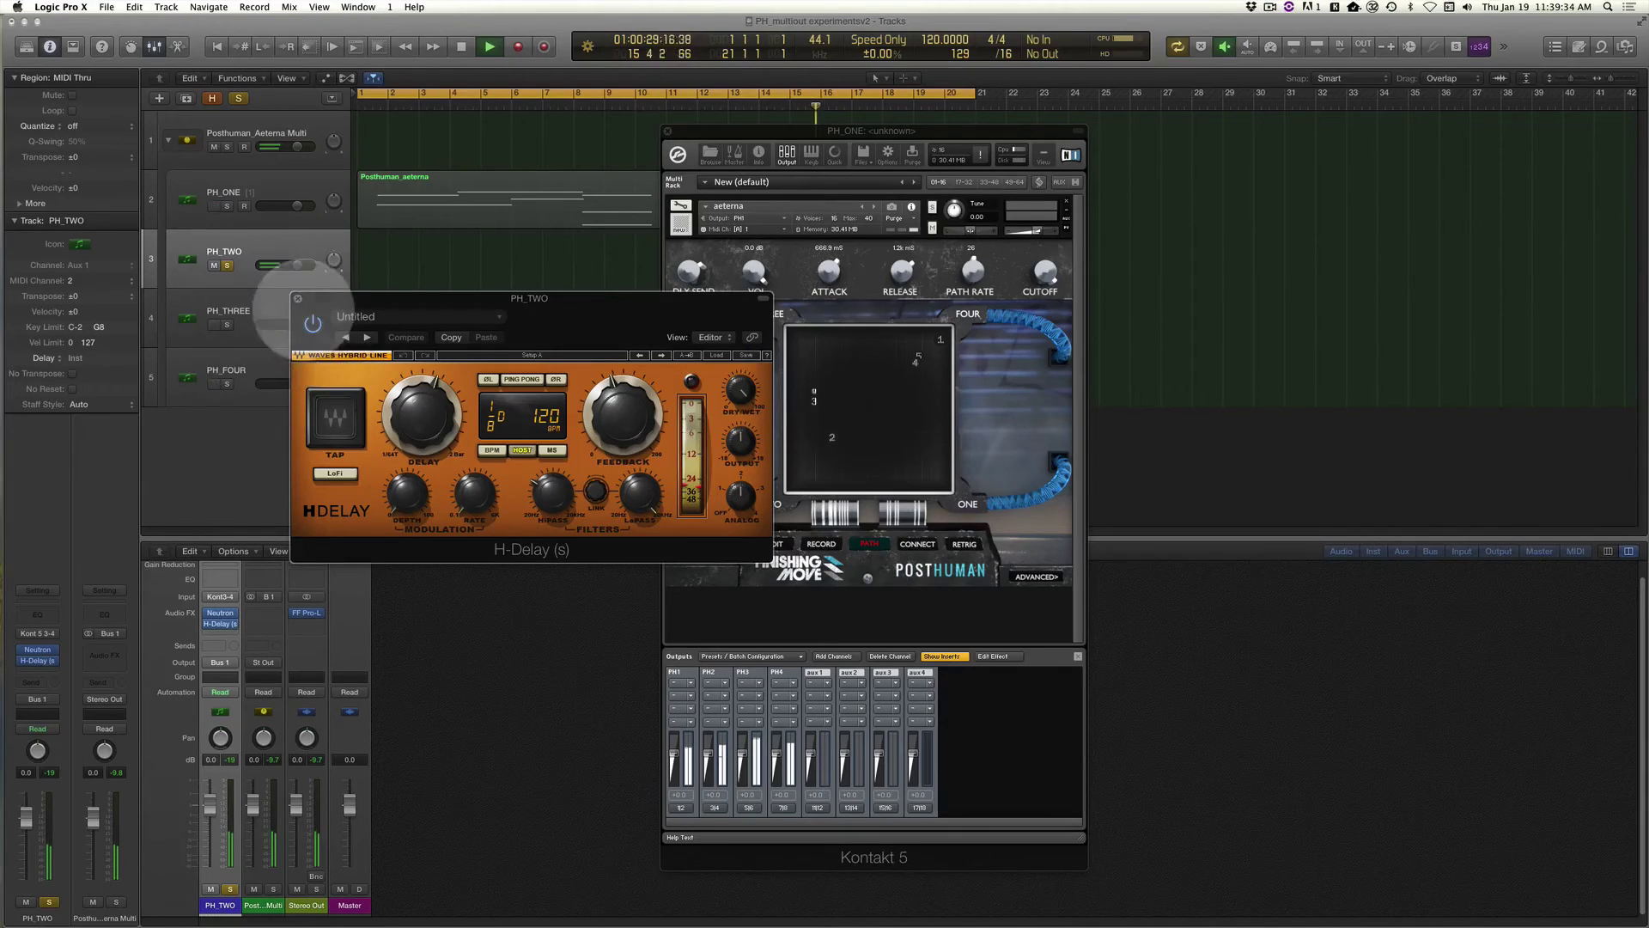
{"action": "left_click", "coordinate": [298, 298]}
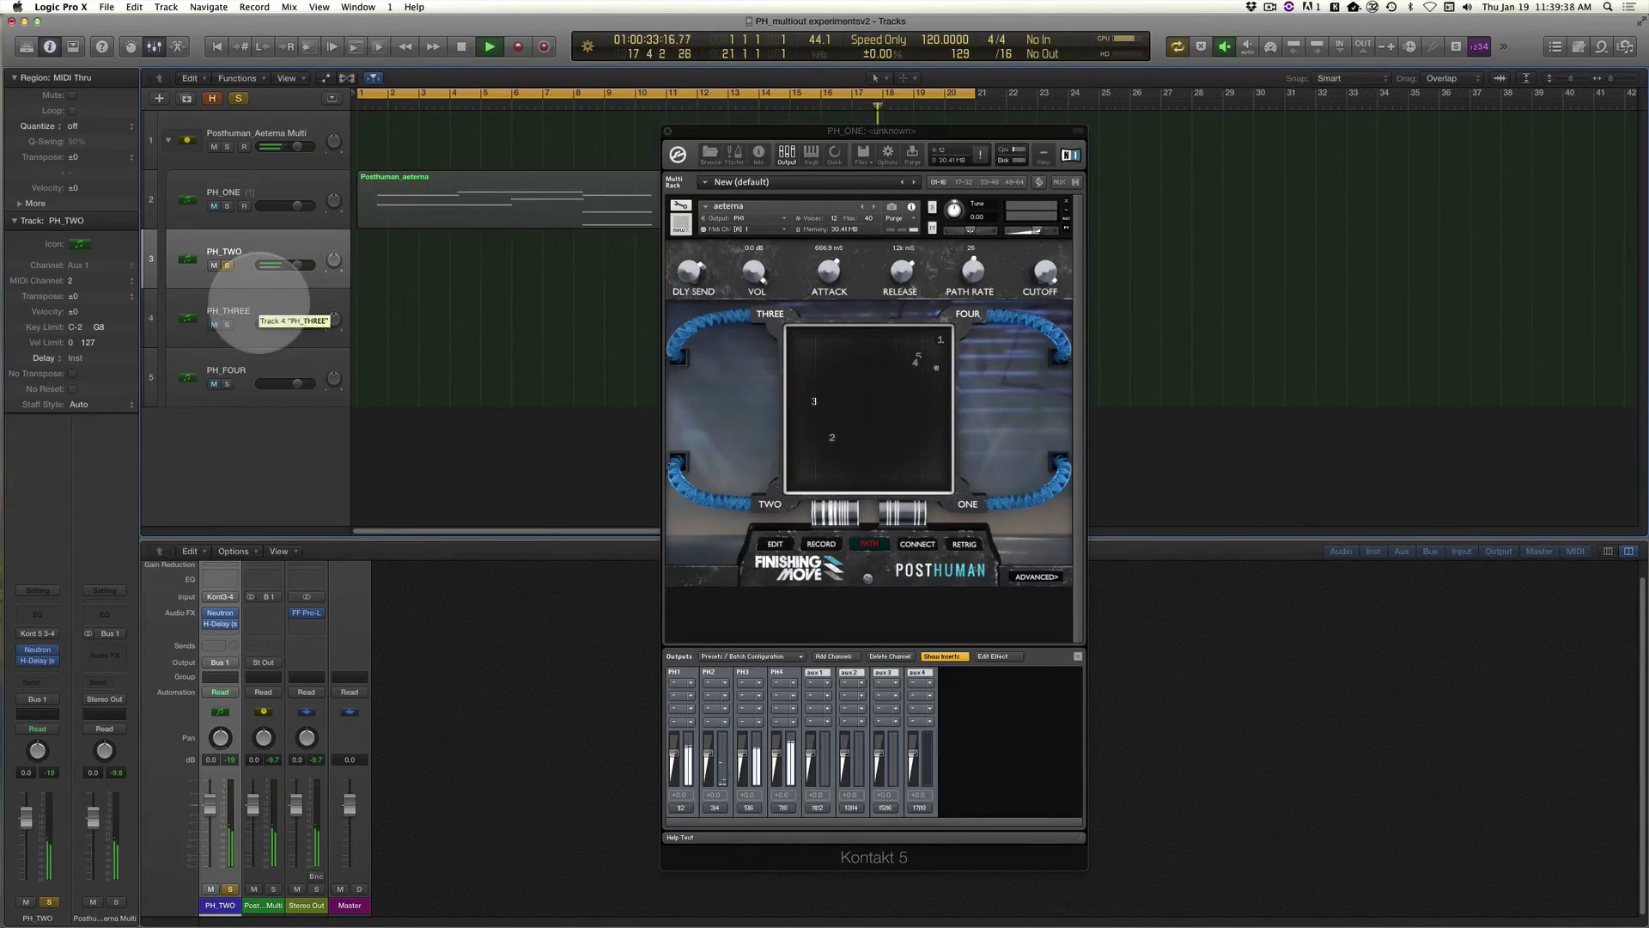
Make PH_THREE the only soloed track, releasing PH_TWO's solo.
{"action": "left_click", "coordinate": [257, 300]}
{"action": "left_click", "coordinate": [236, 301]}
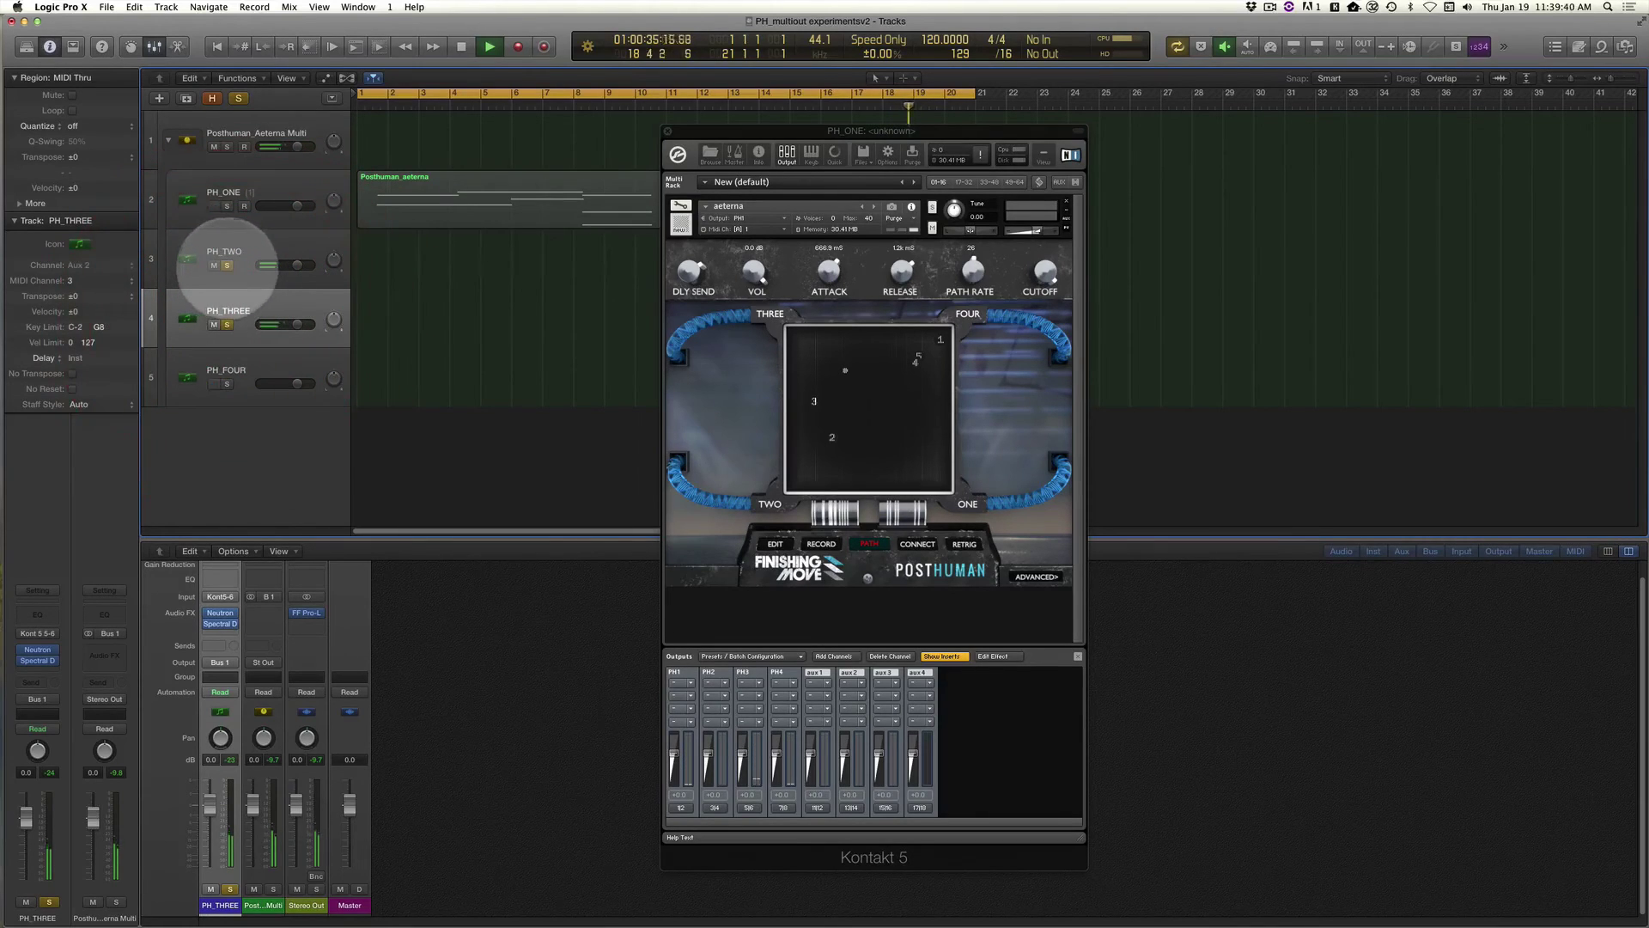
{"action": "left_click", "coordinate": [226, 265]}
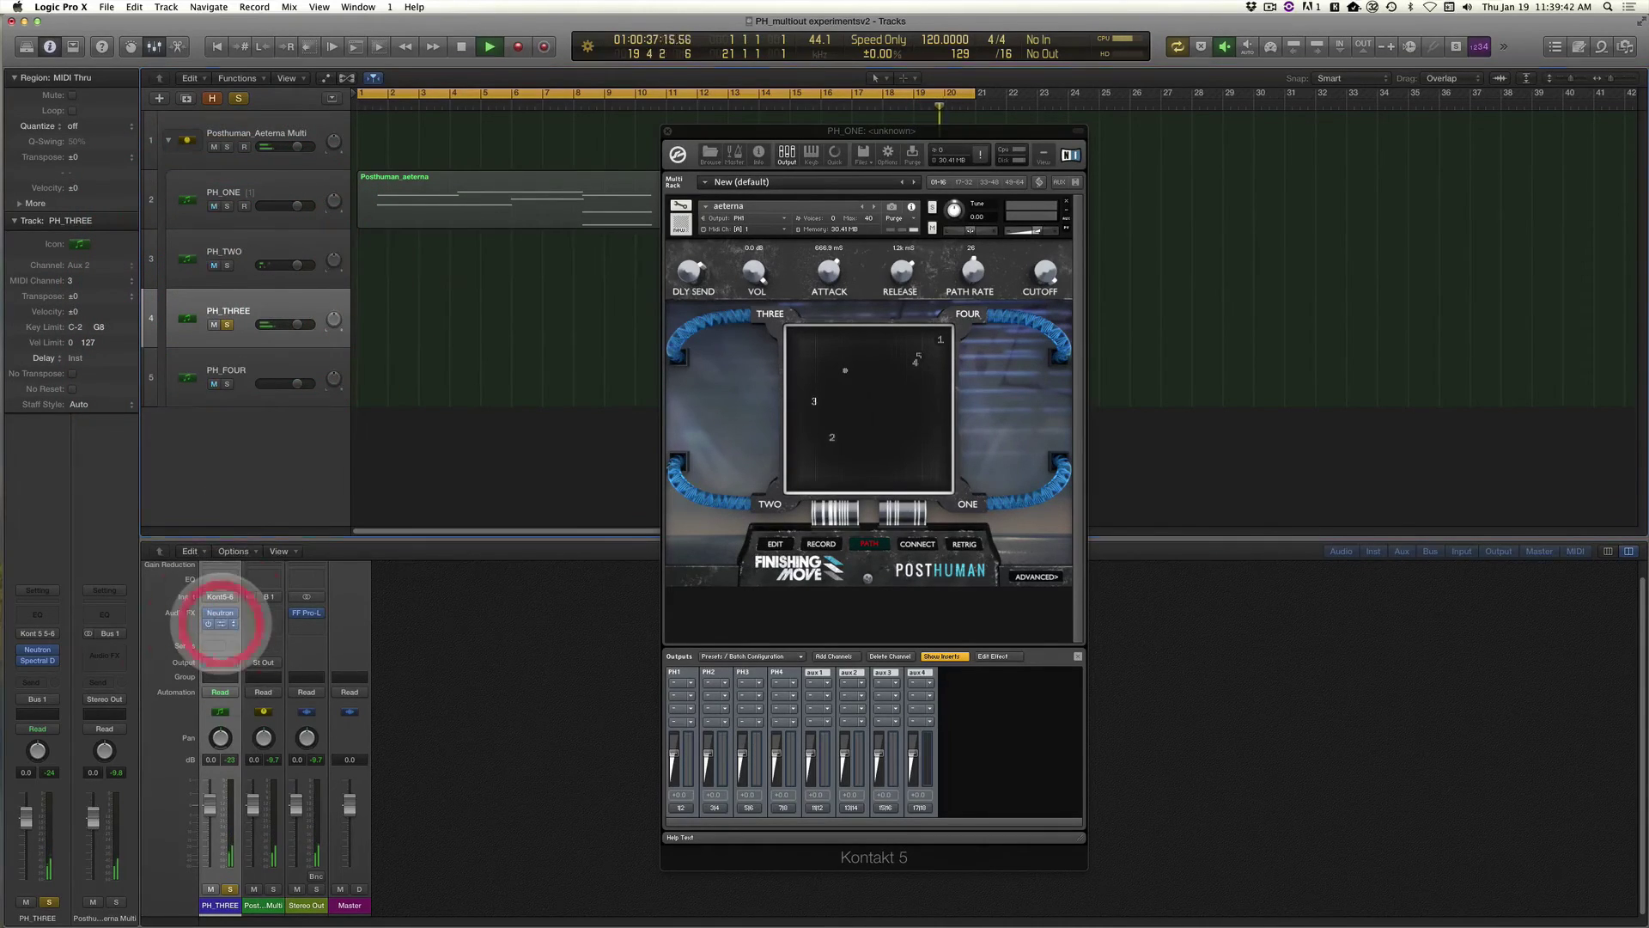
Review PH_THREE's Spectral DroneMaker insert, then solo PH_FOUR alone instead of PH_THREE.
{"action": "left_click", "coordinate": [220, 622]}
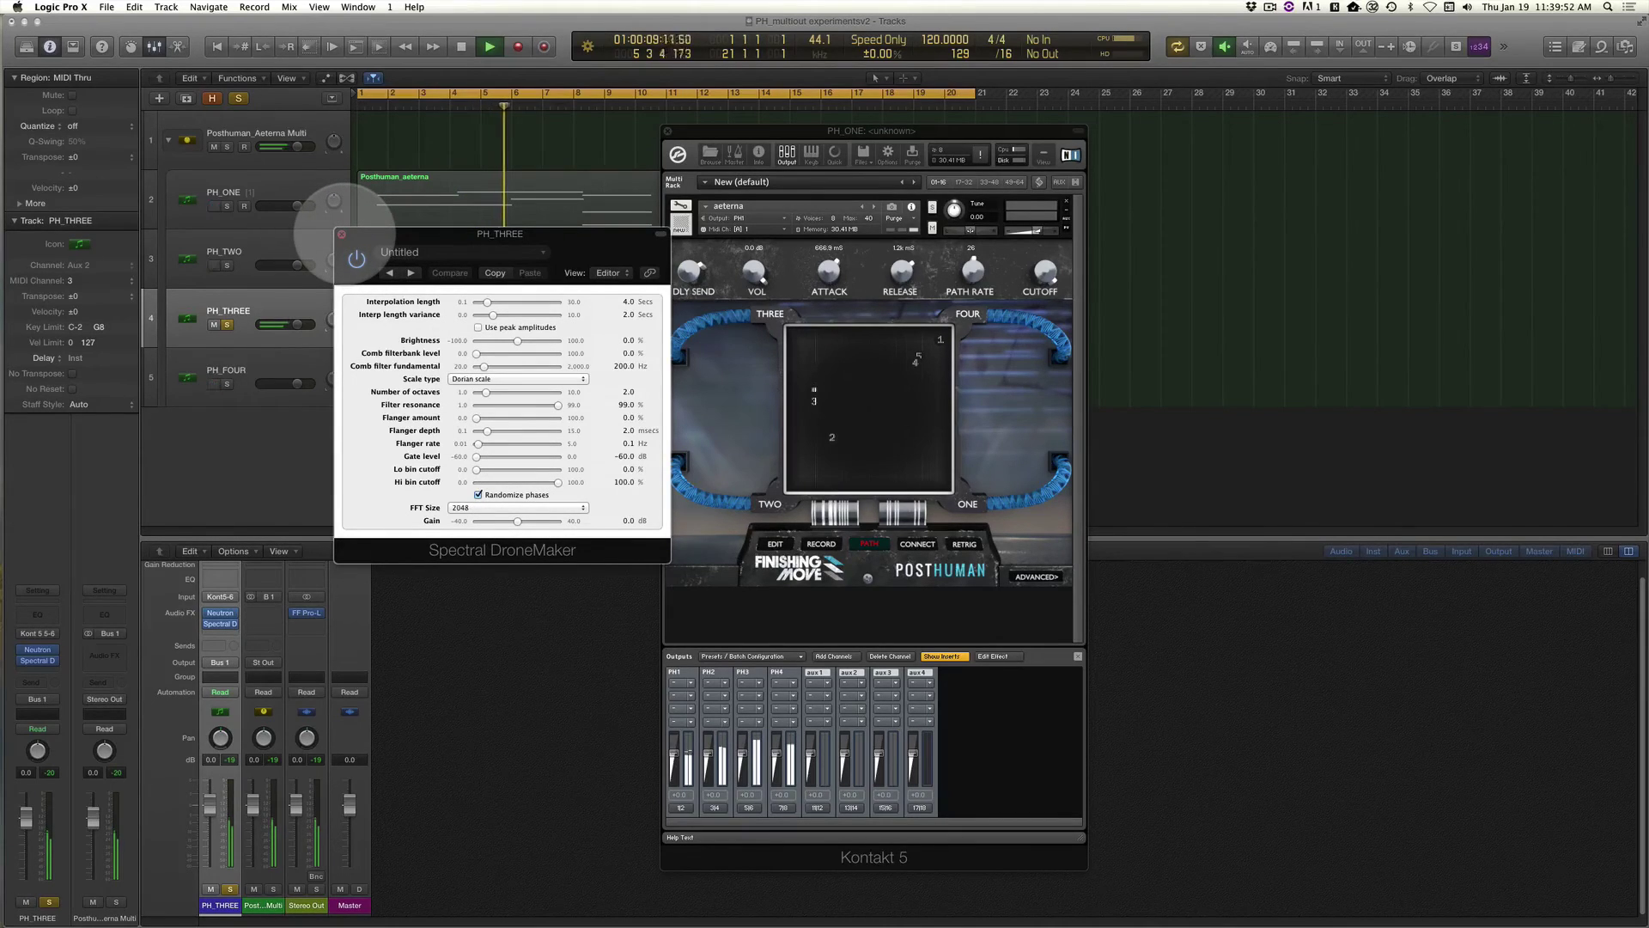
{"action": "left_click", "coordinate": [341, 234]}
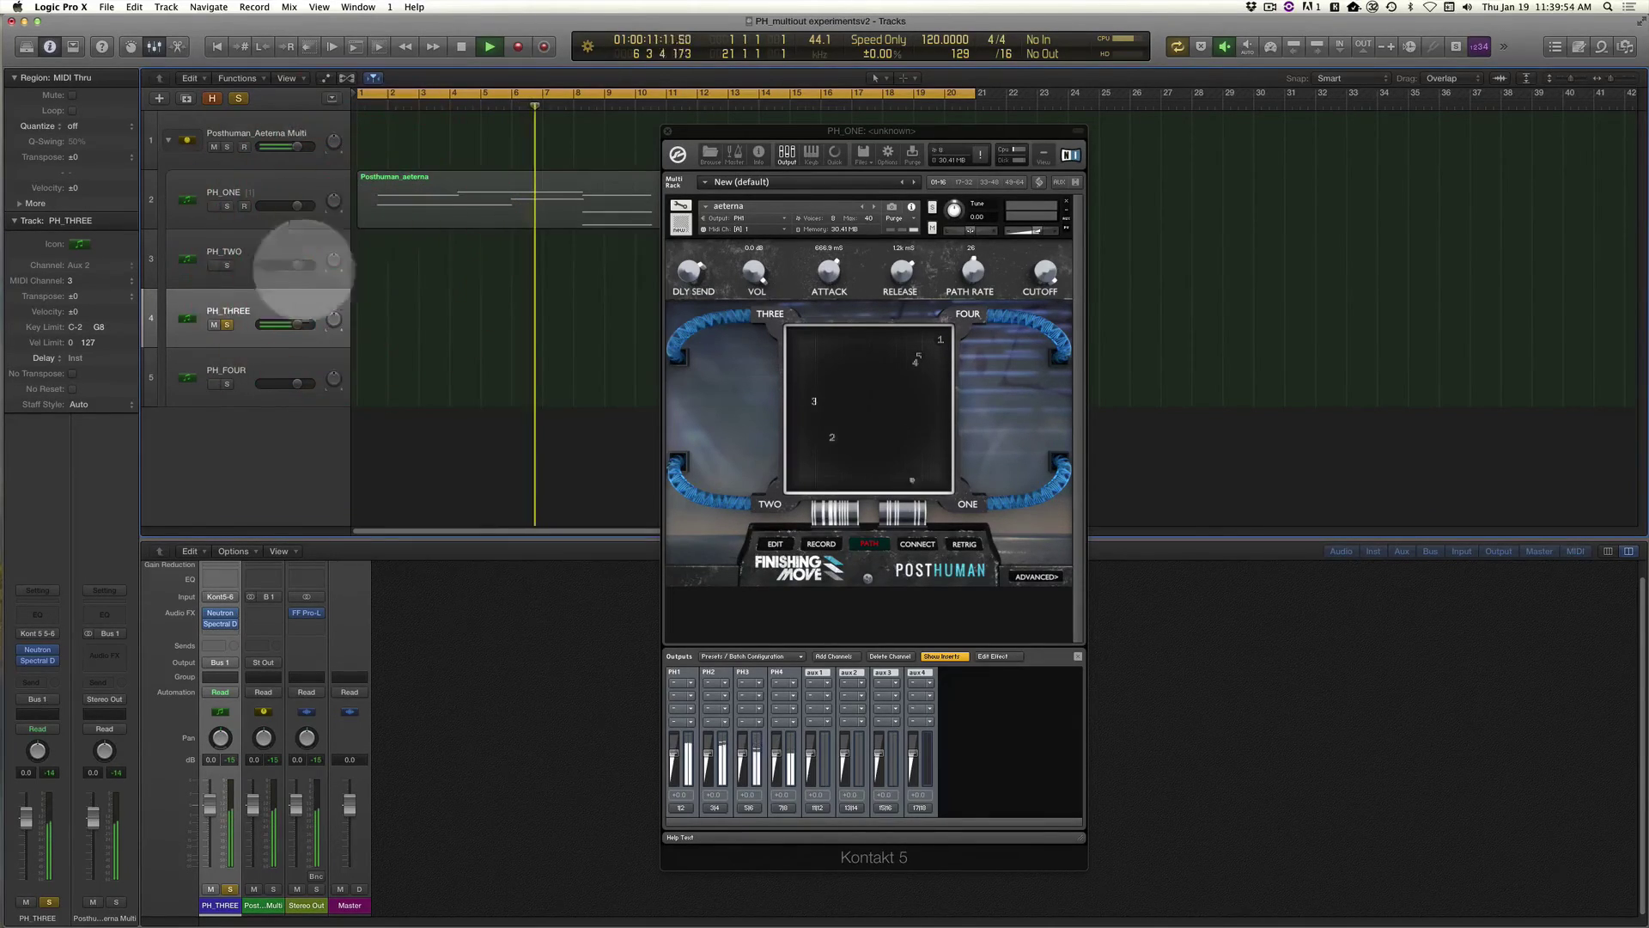
{"action": "left_click", "coordinate": [227, 383]}
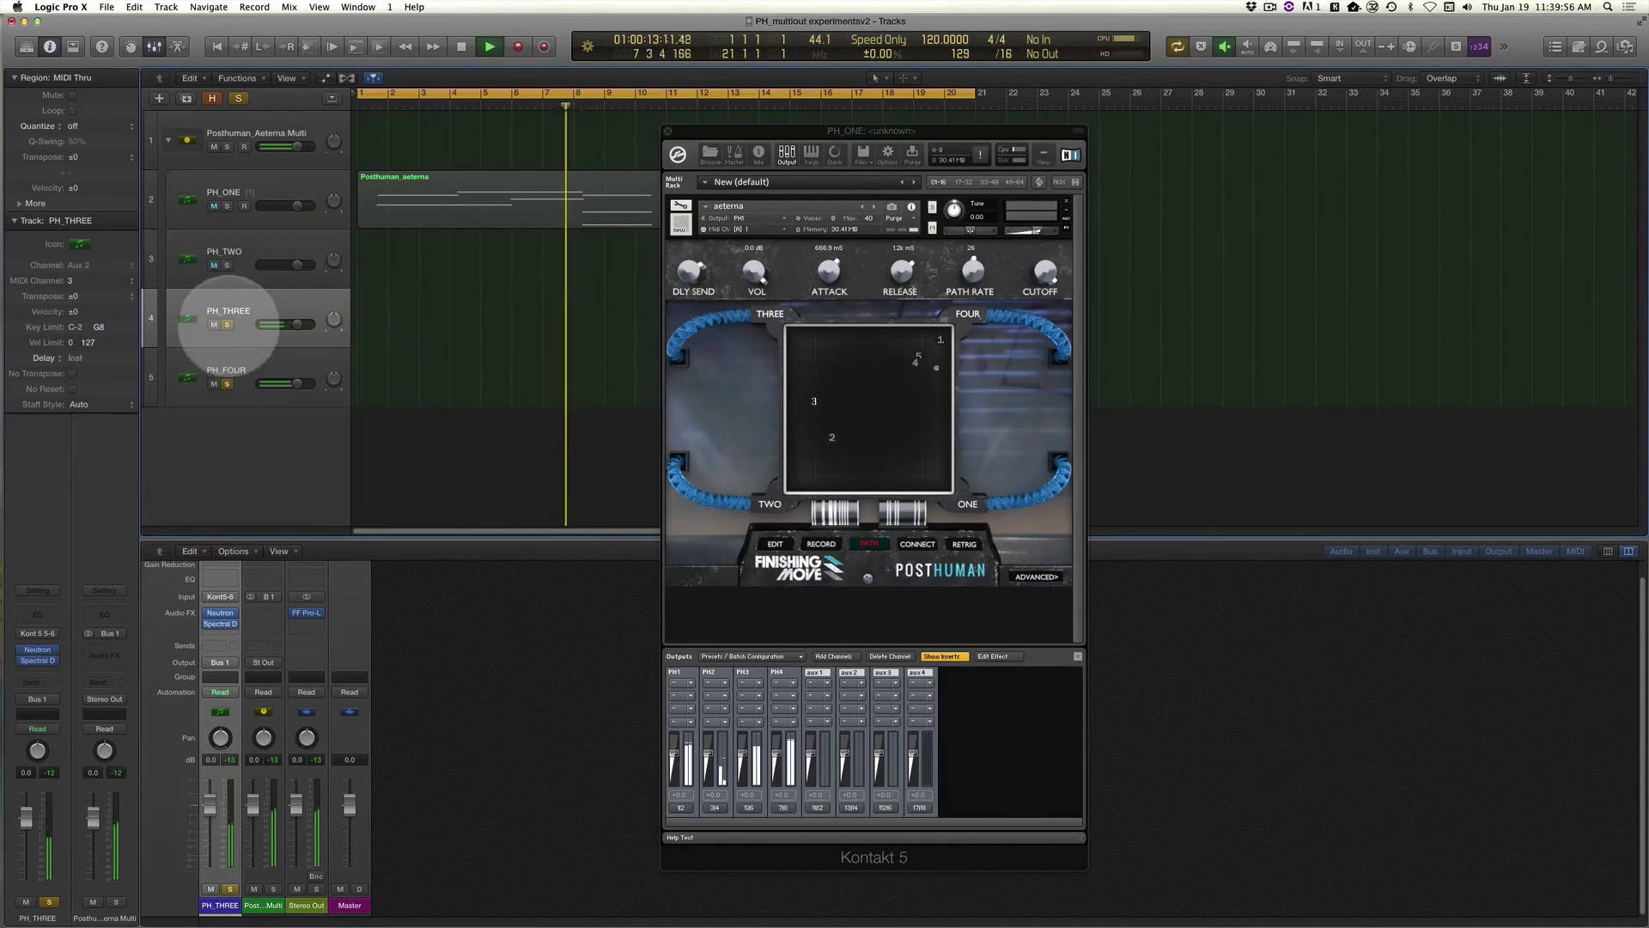
{"action": "left_click", "coordinate": [238, 354]}
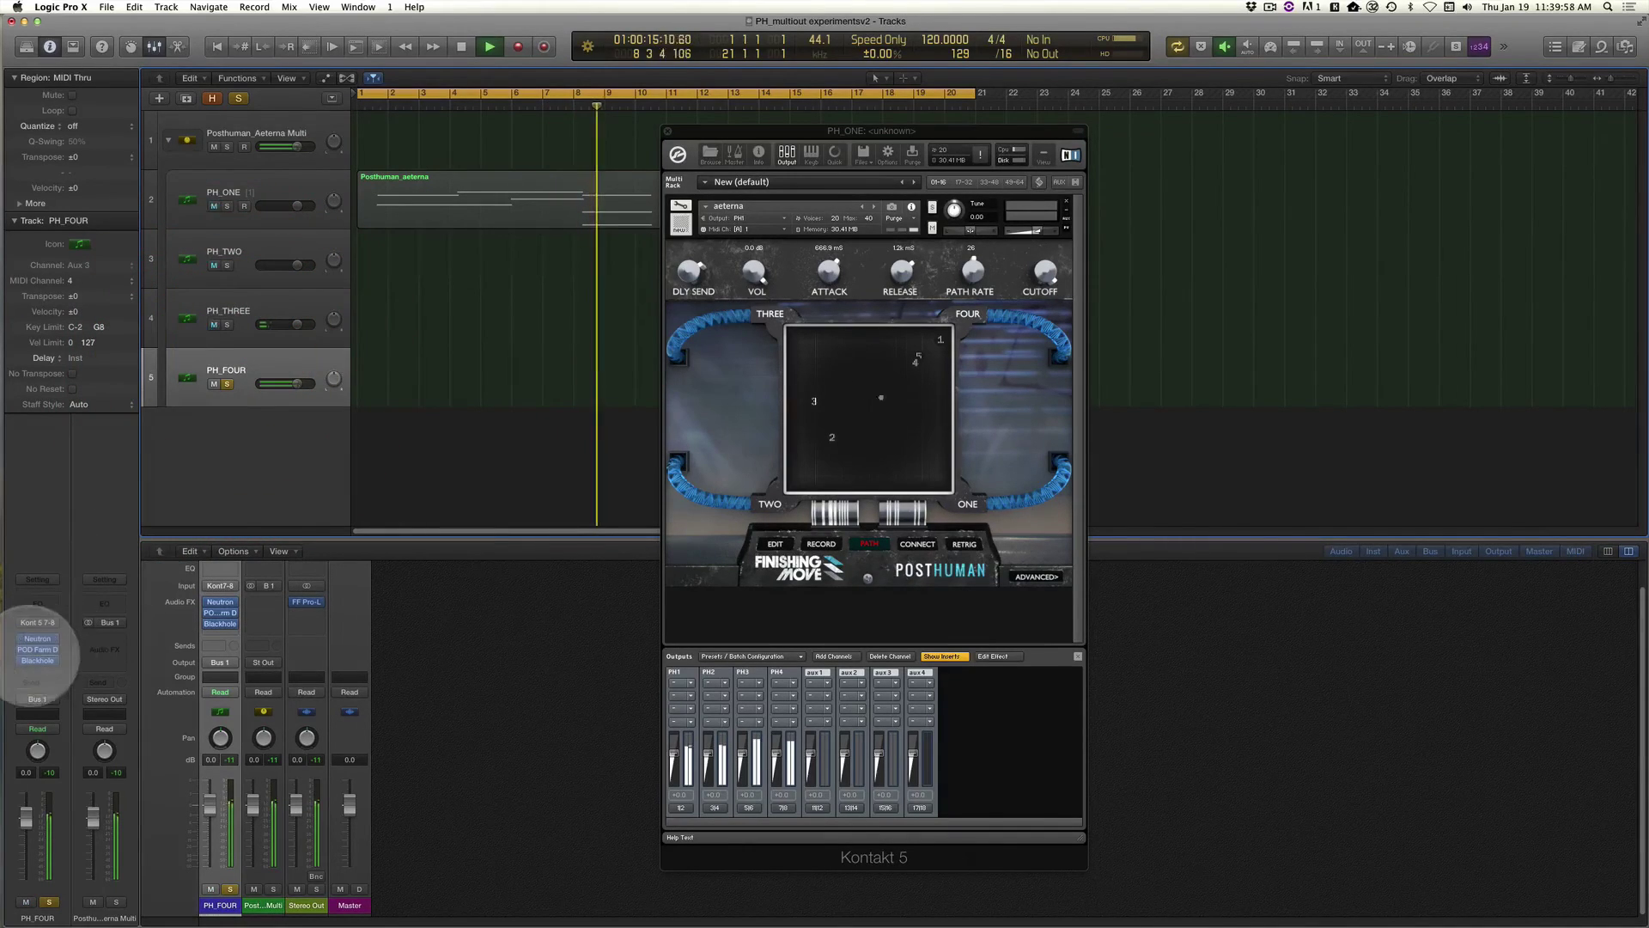
Inspect PH_FOUR's POD Farm delay and Blackhole reverb, close both, and unsolo PH_FOUR.
{"action": "left_click", "coordinate": [37, 646]}
{"action": "left_click", "coordinate": [38, 660]}
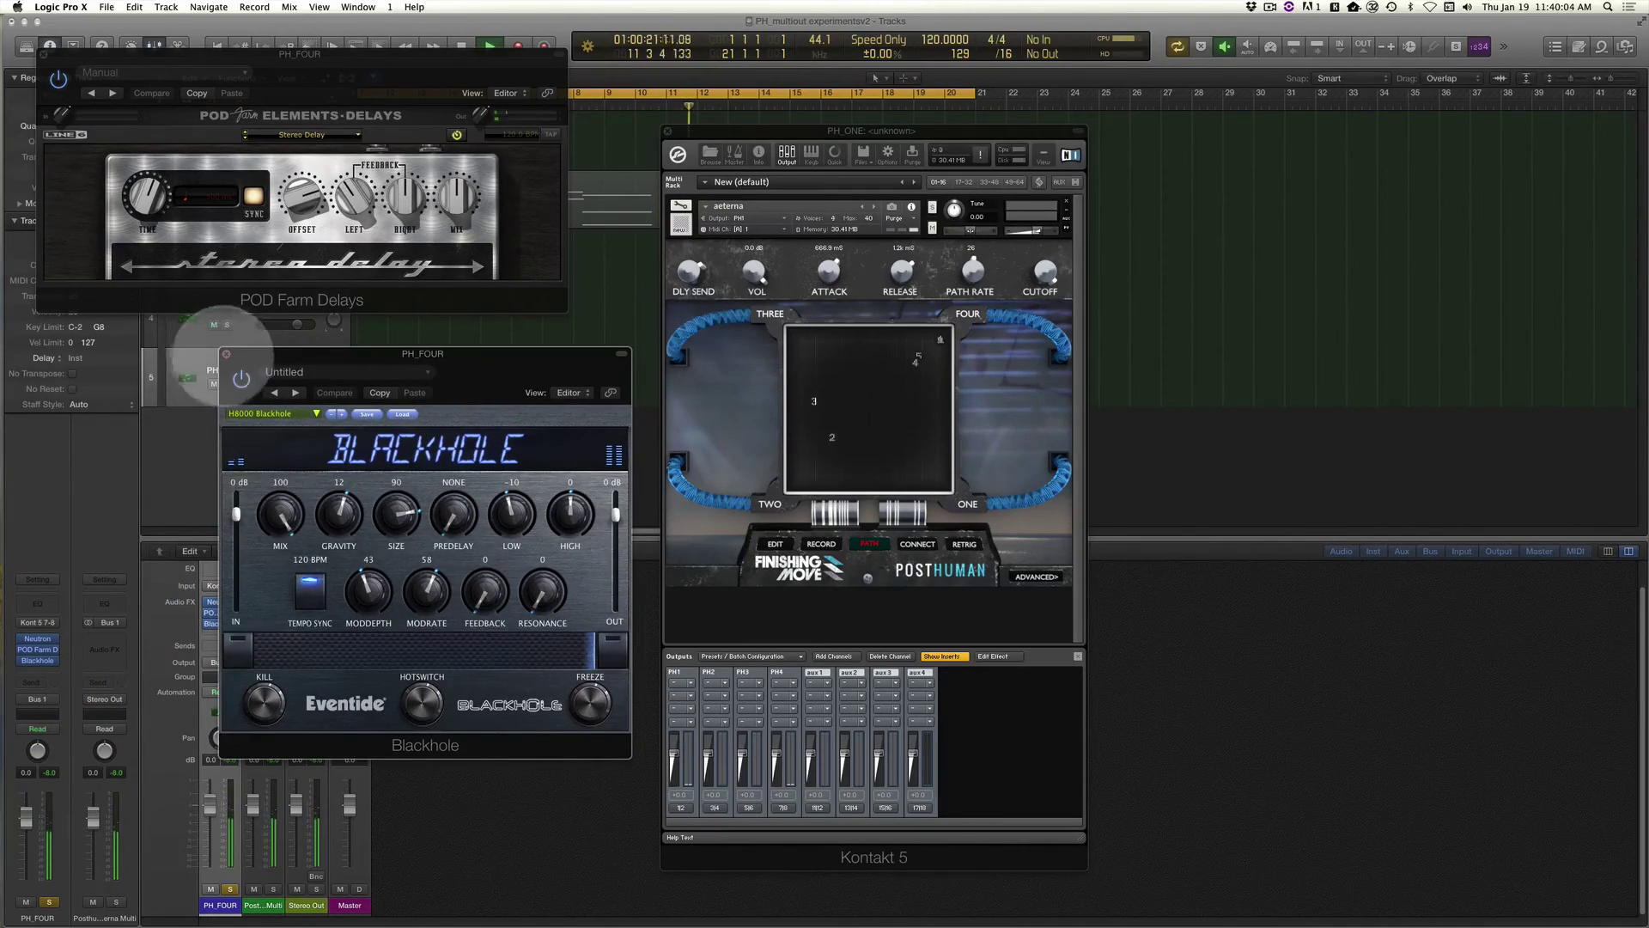
{"action": "left_click", "coordinate": [226, 353]}
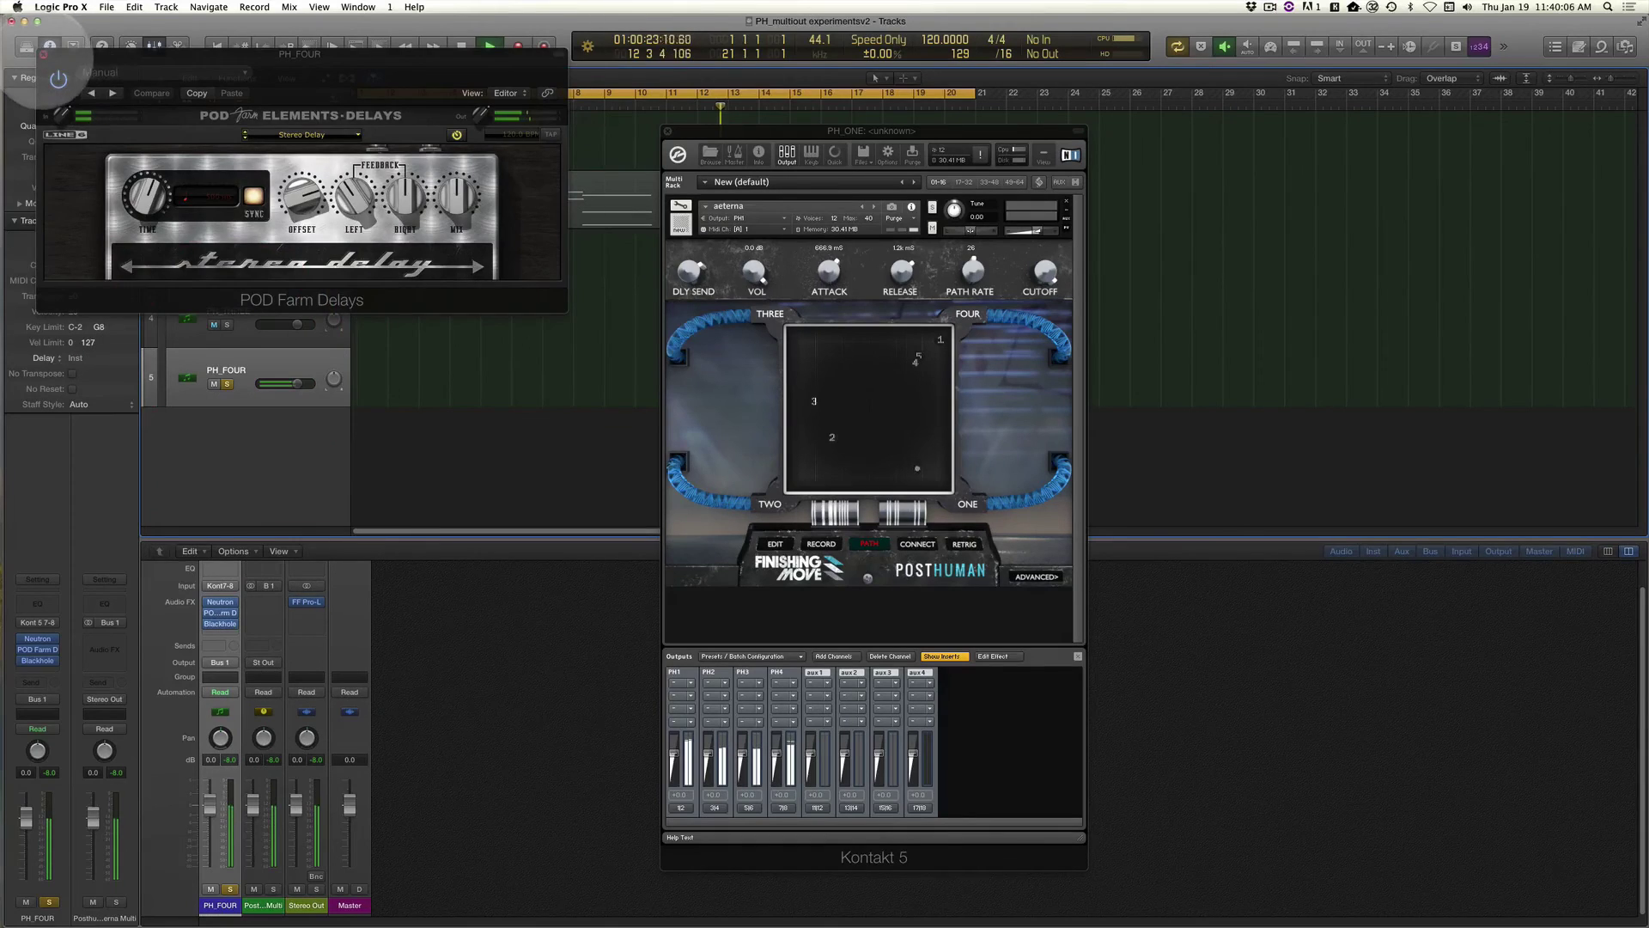
{"action": "left_click", "coordinate": [43, 54]}
{"action": "left_click", "coordinate": [222, 379]}
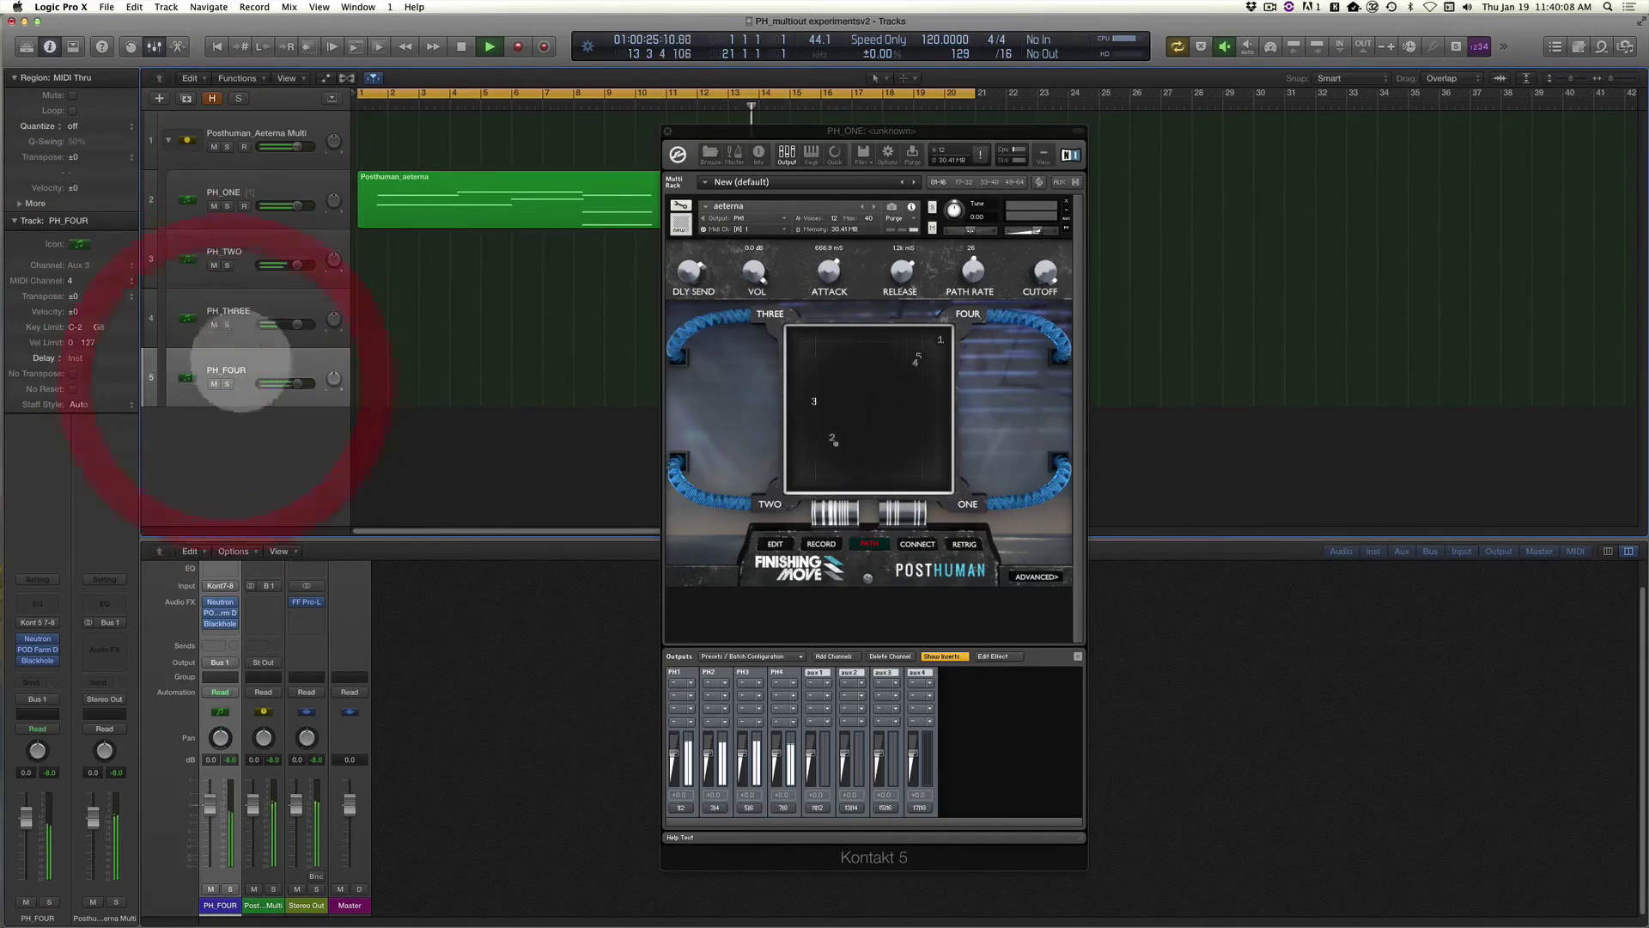